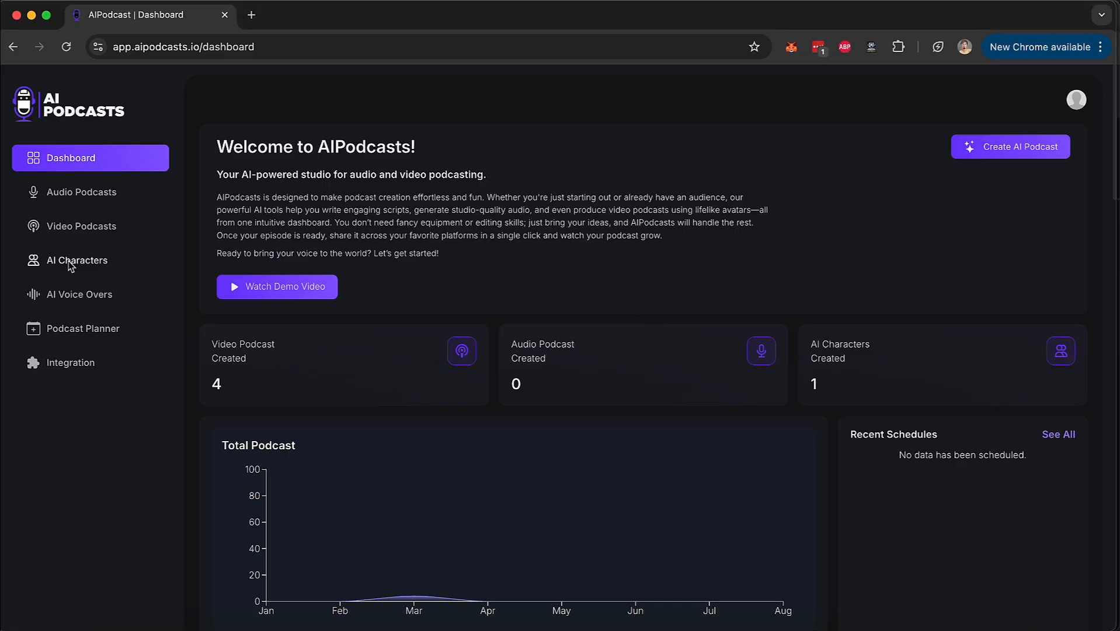
Review the AI voice-over options, covering voice cloning, AI voices and ElevenLabs.
scroll(73, 221, "up", 5)
scroll(72, 220, "left", 3)
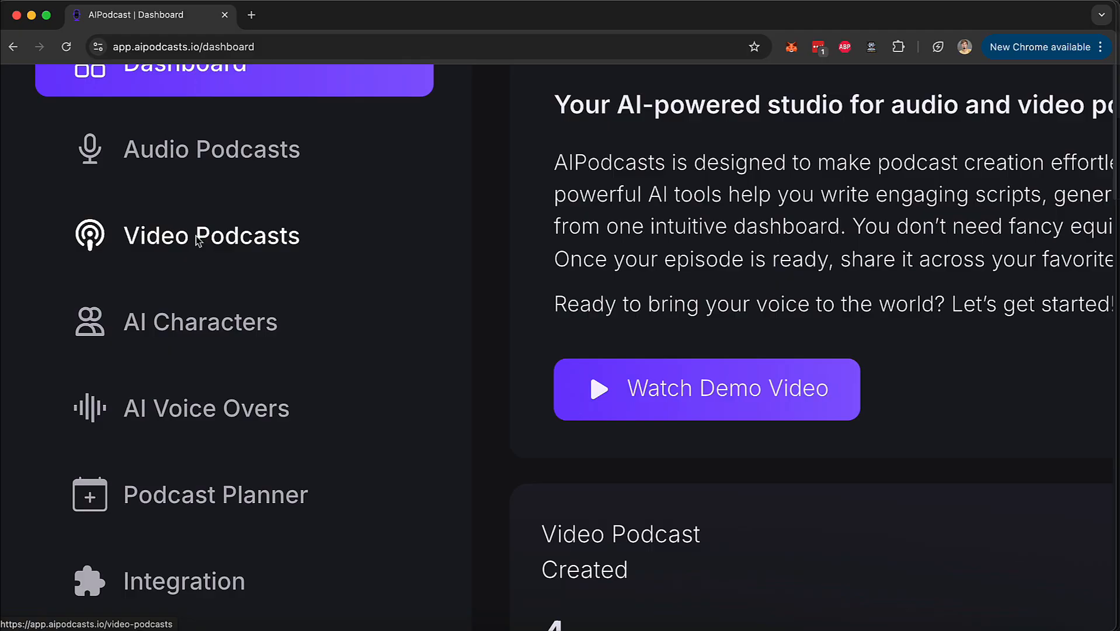
scroll(201, 325, "down", 5)
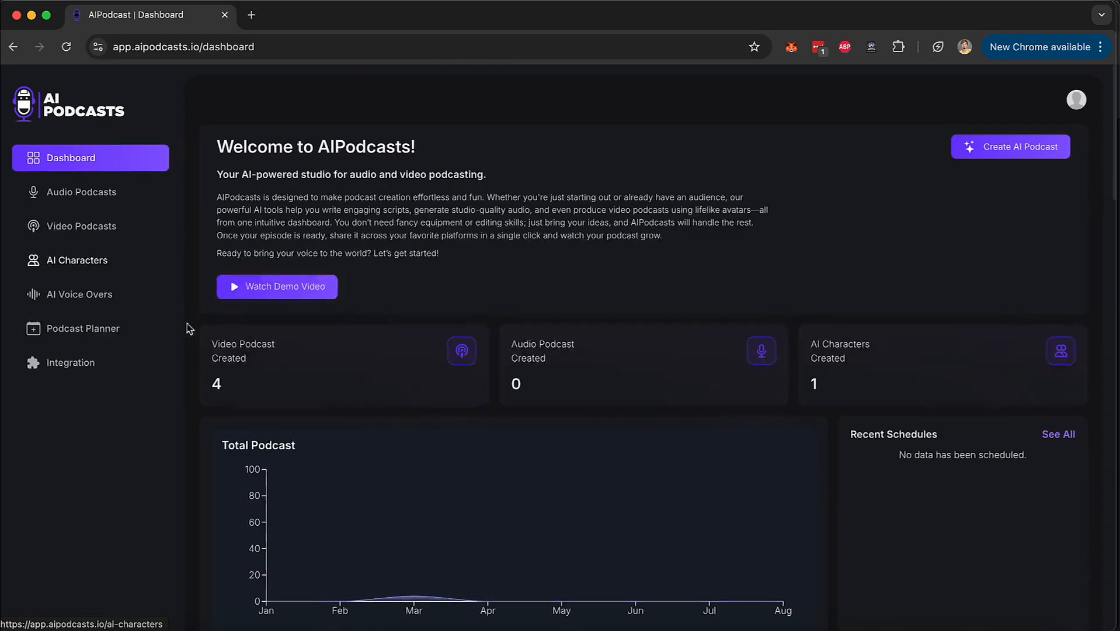
left_click(75, 295)
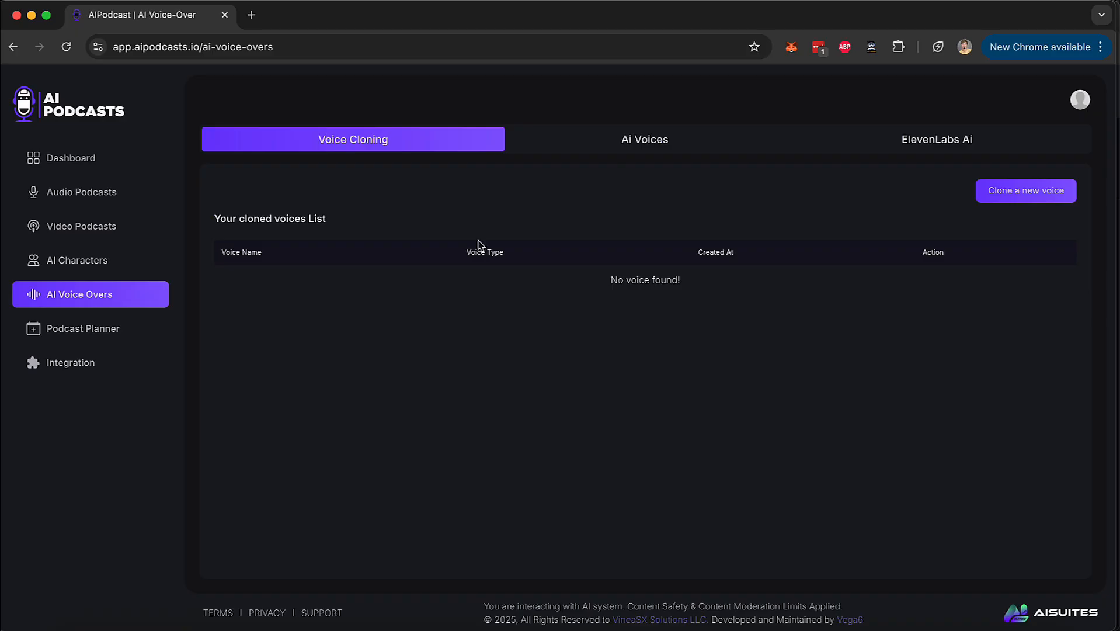
left_click(620, 152)
left_click(895, 142)
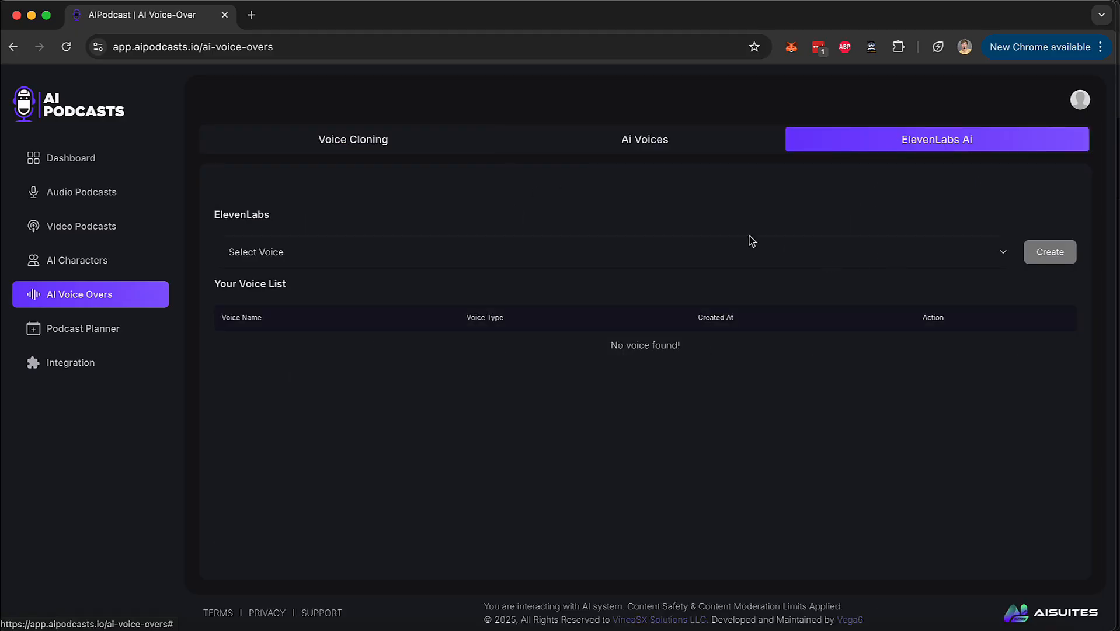
View the podcast planner and select March 24, 2025 in its calendar.
left_click(84, 329)
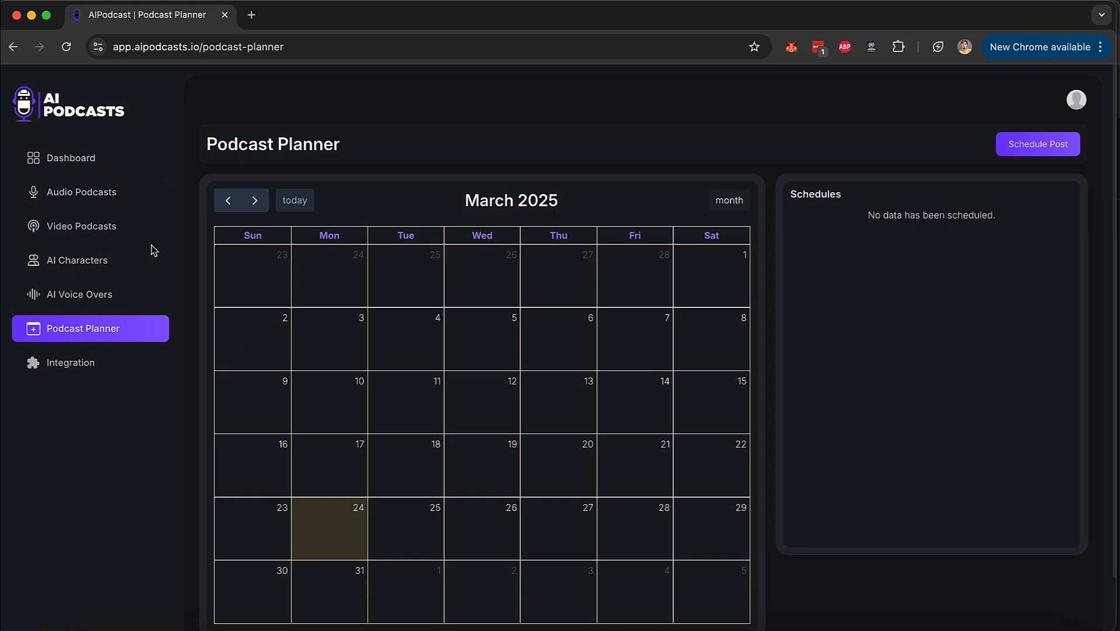
left_click(337, 535)
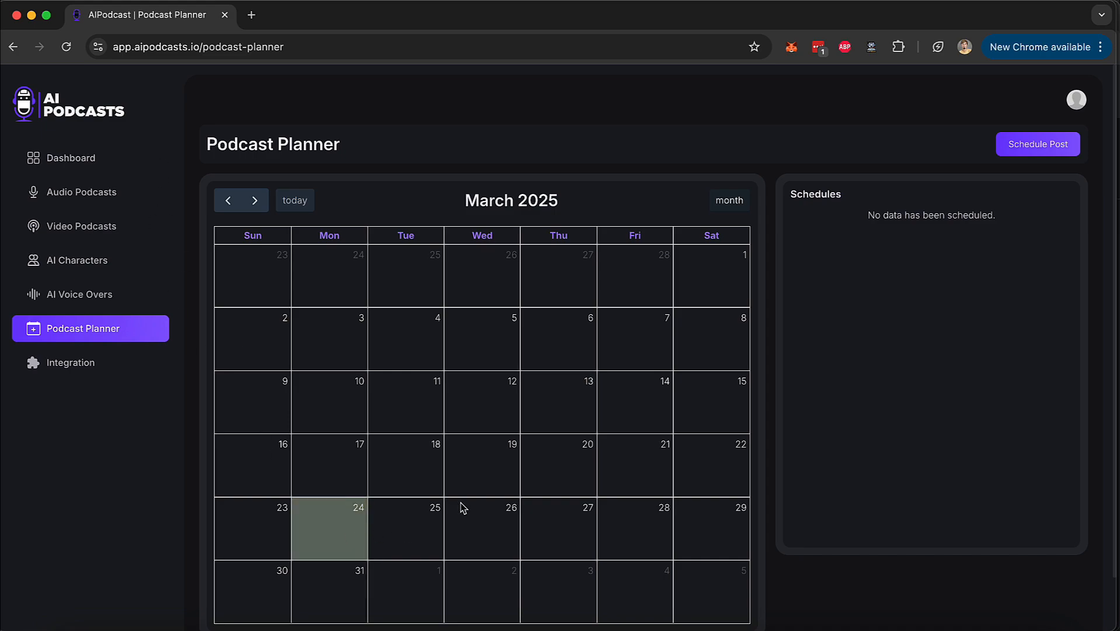
Browse the gallery of premade AI characters.
left_click(92, 270)
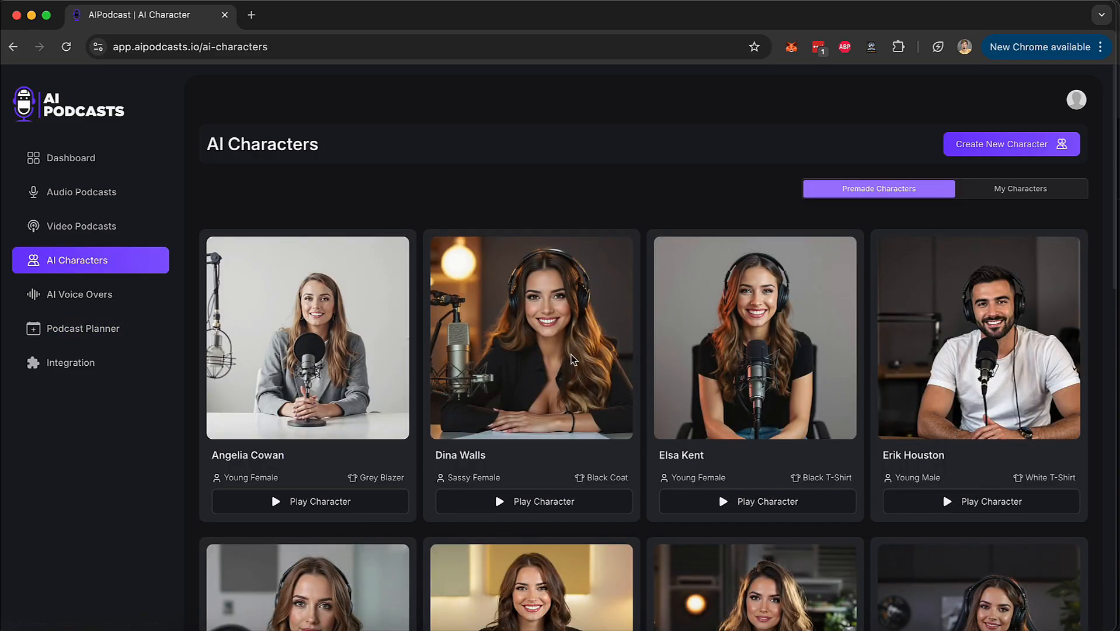
scroll(559, 306, "down", 5)
scroll(573, 358, "down", 7)
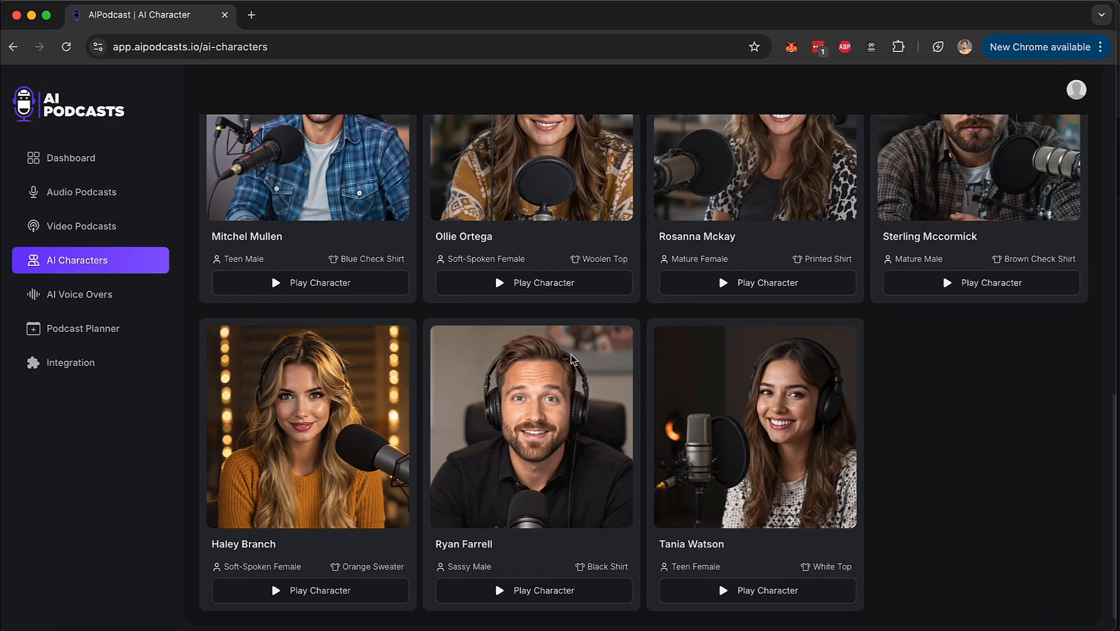
scroll(572, 358, "up", 15)
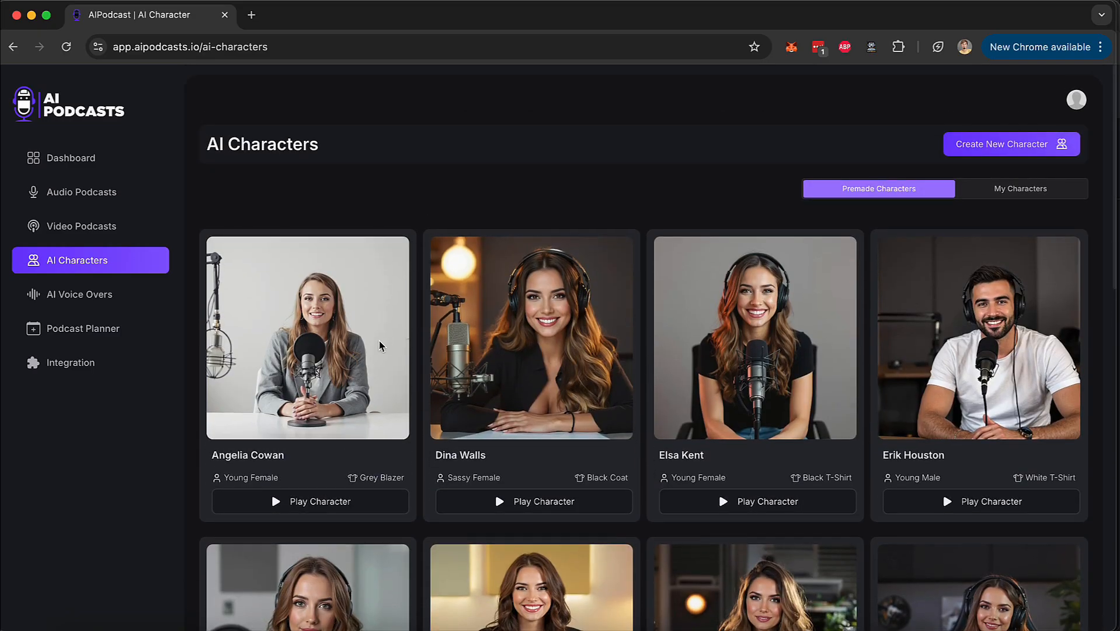
scroll(983, 465, "down", 1)
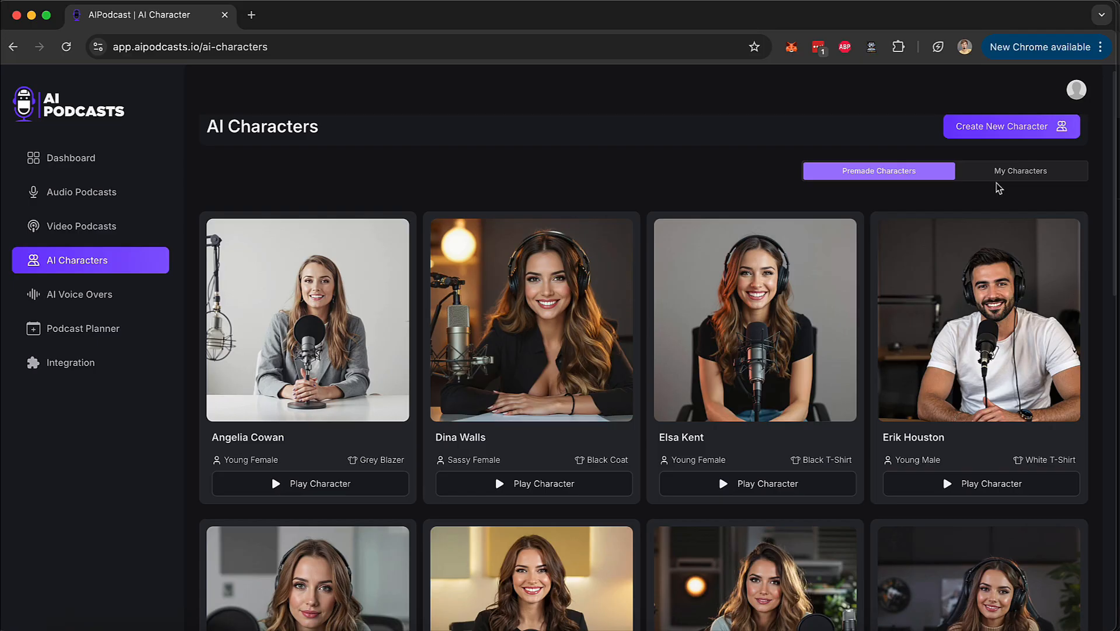
scroll(998, 188, "up", 2)
From the personal characters, start a new character by upload and enter its full name and the age 24.
left_click(1003, 199)
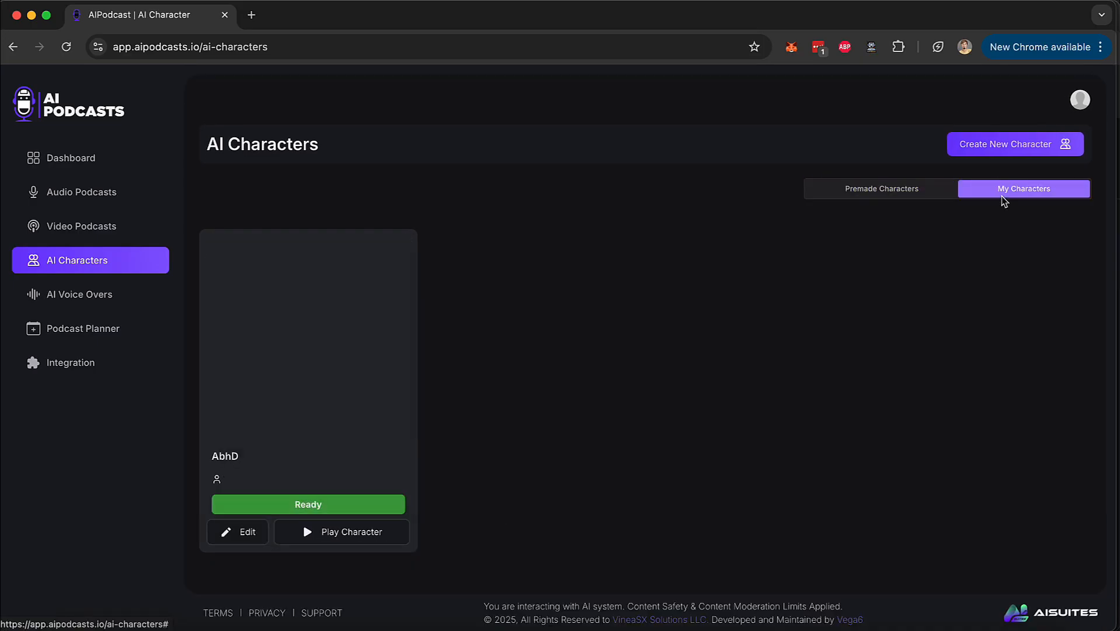
mouse_move(261, 327)
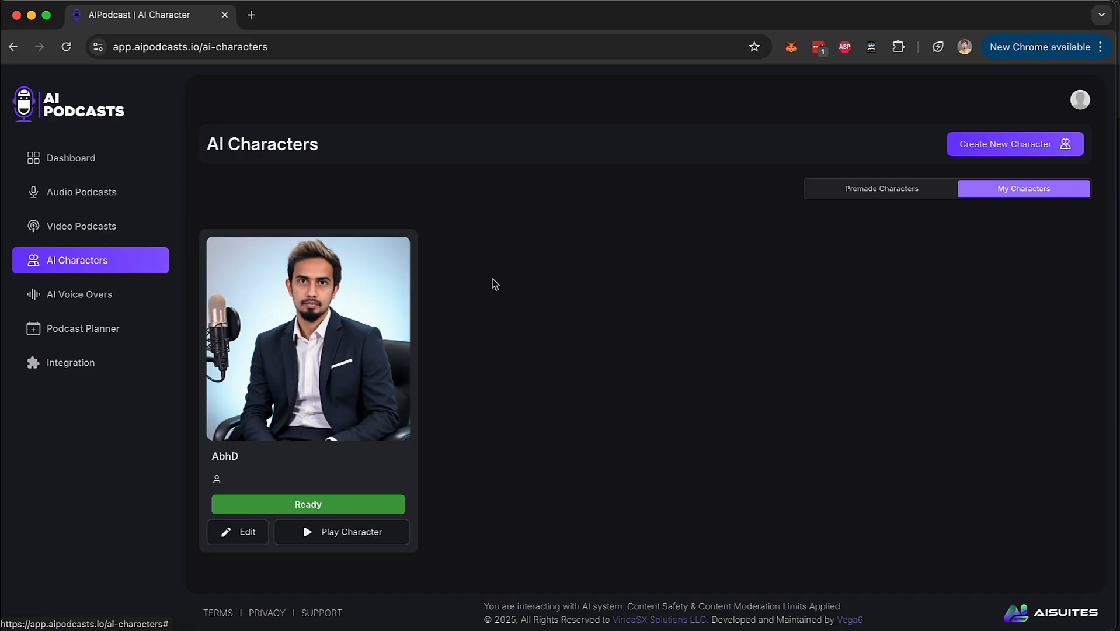
left_click(984, 150)
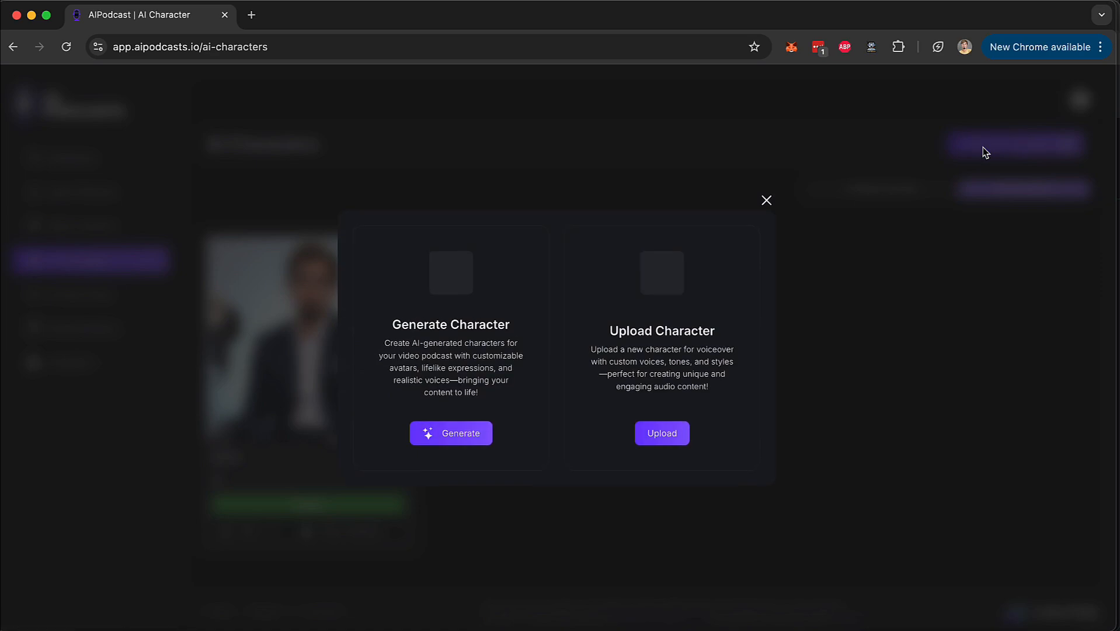
left_click(655, 431)
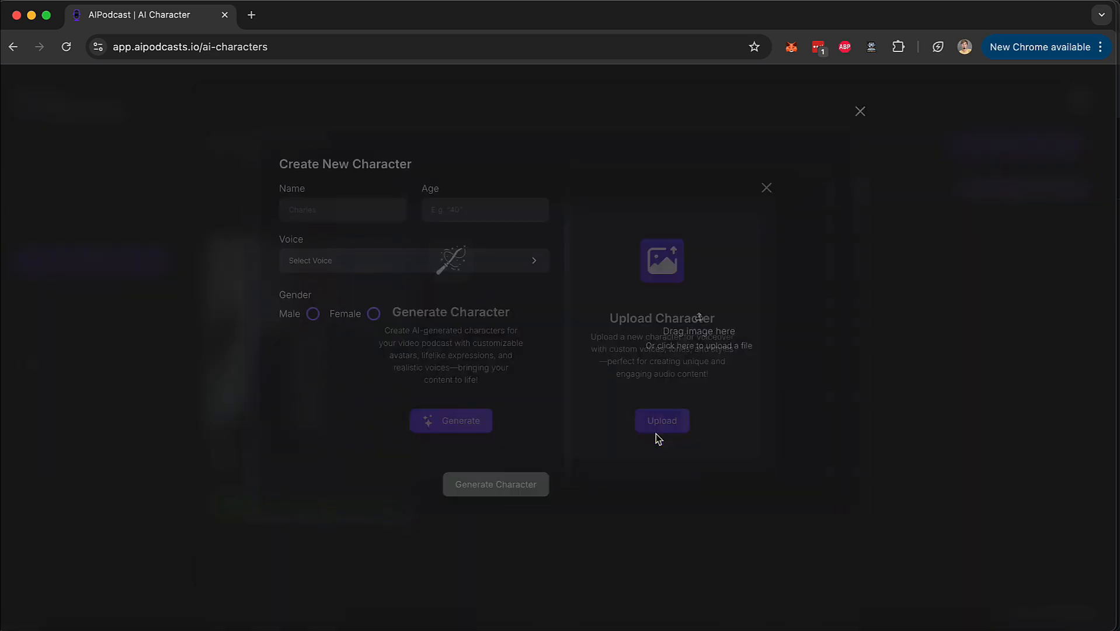
left_click(305, 236)
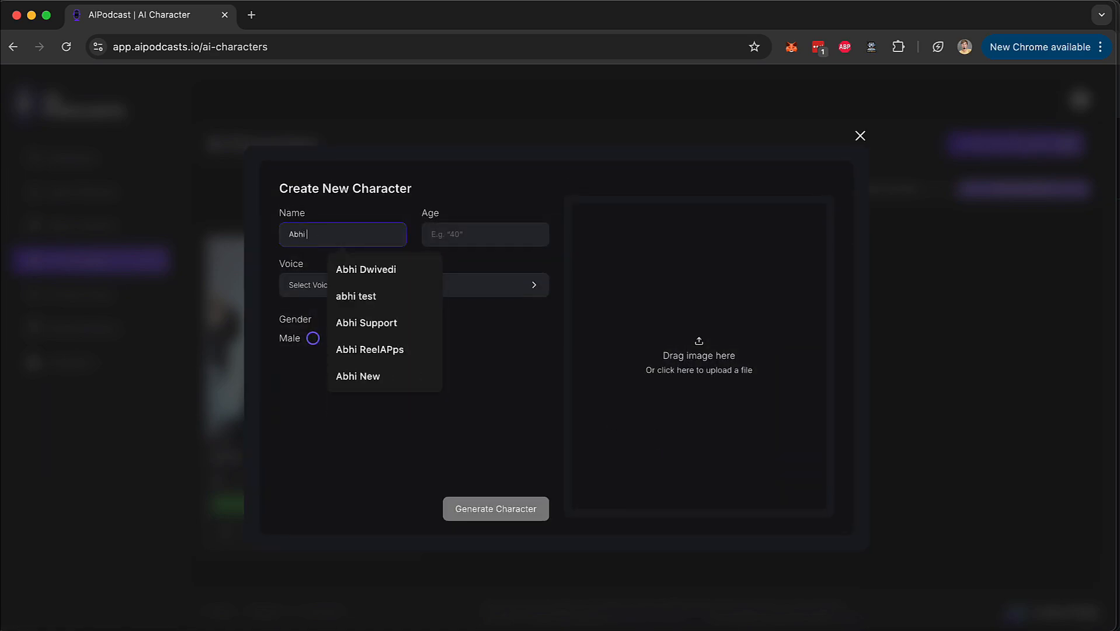
key("Tab")
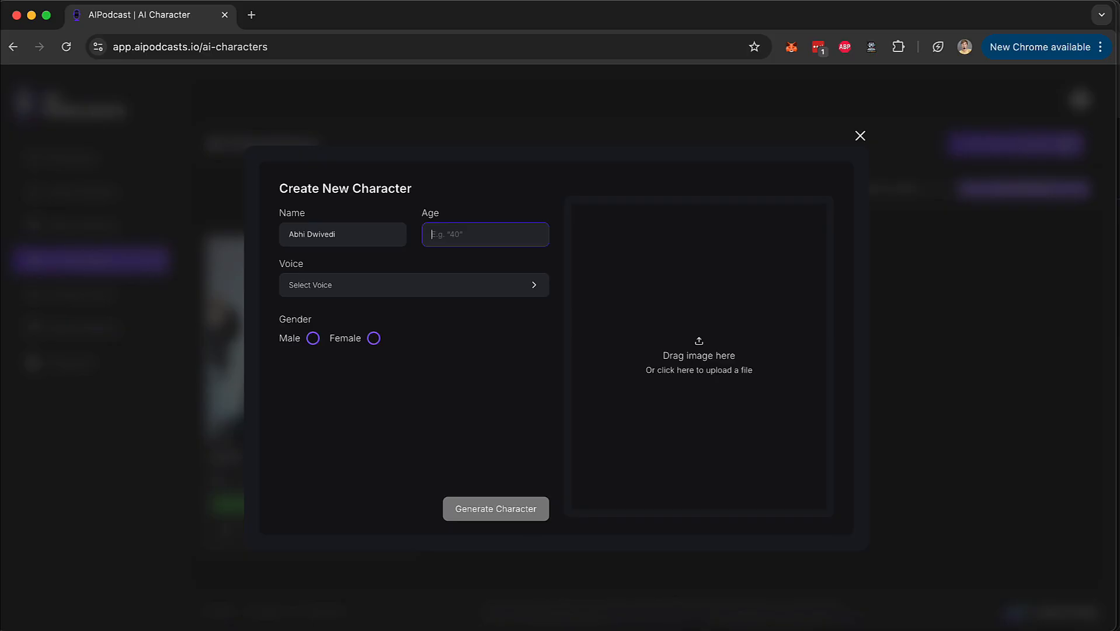
Give the new character the English AI voice Aarav and set its gender to Male.
left_click(342, 293)
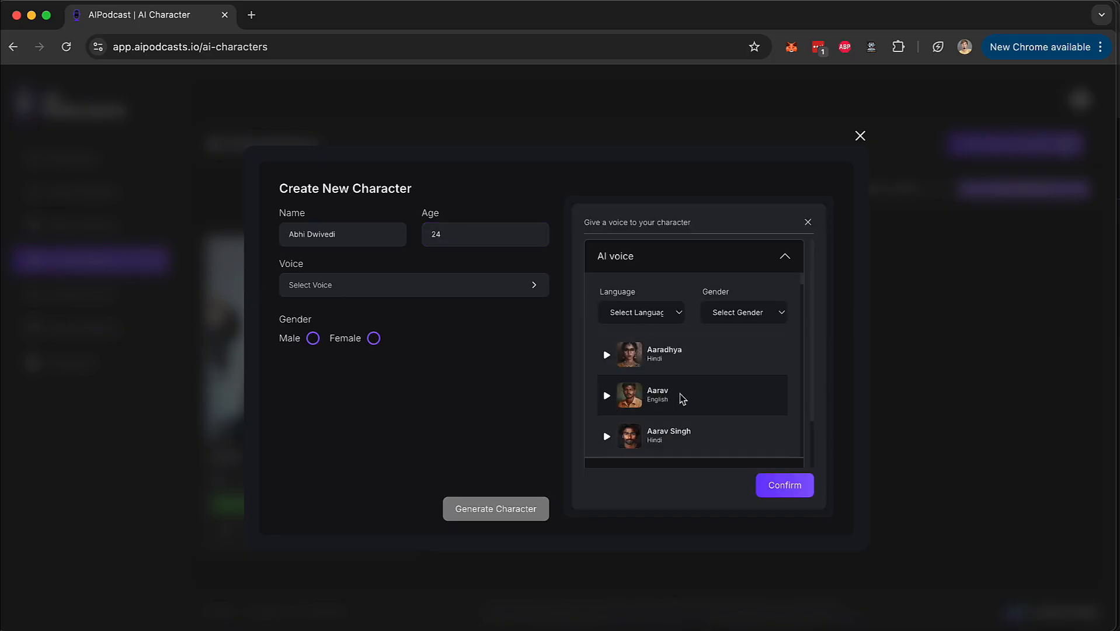
left_click(686, 407)
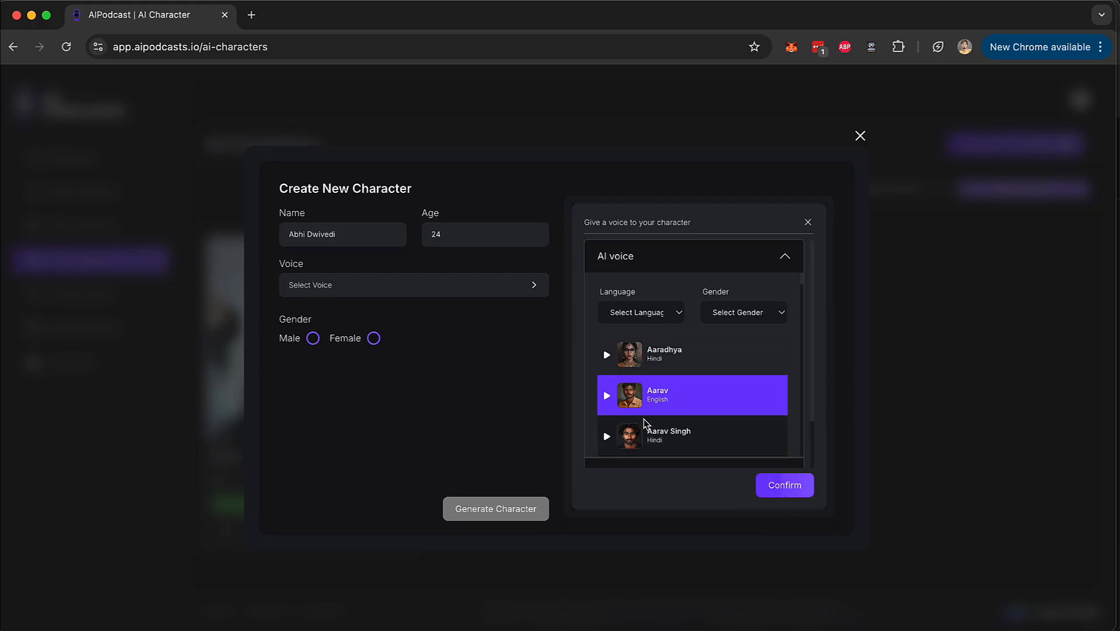
left_click(784, 487)
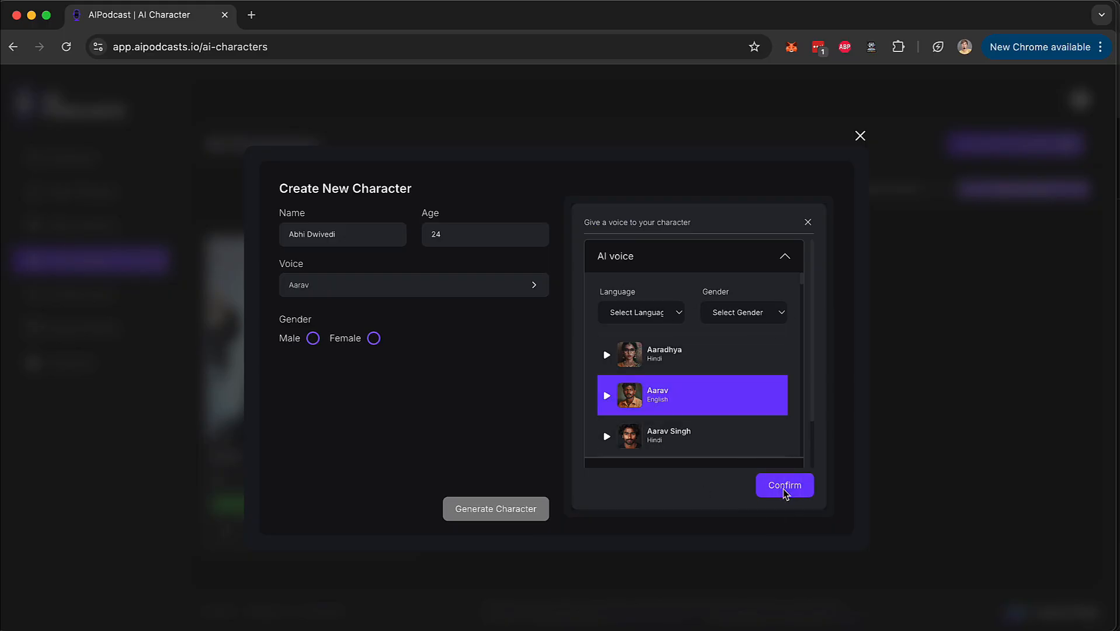
left_click(313, 338)
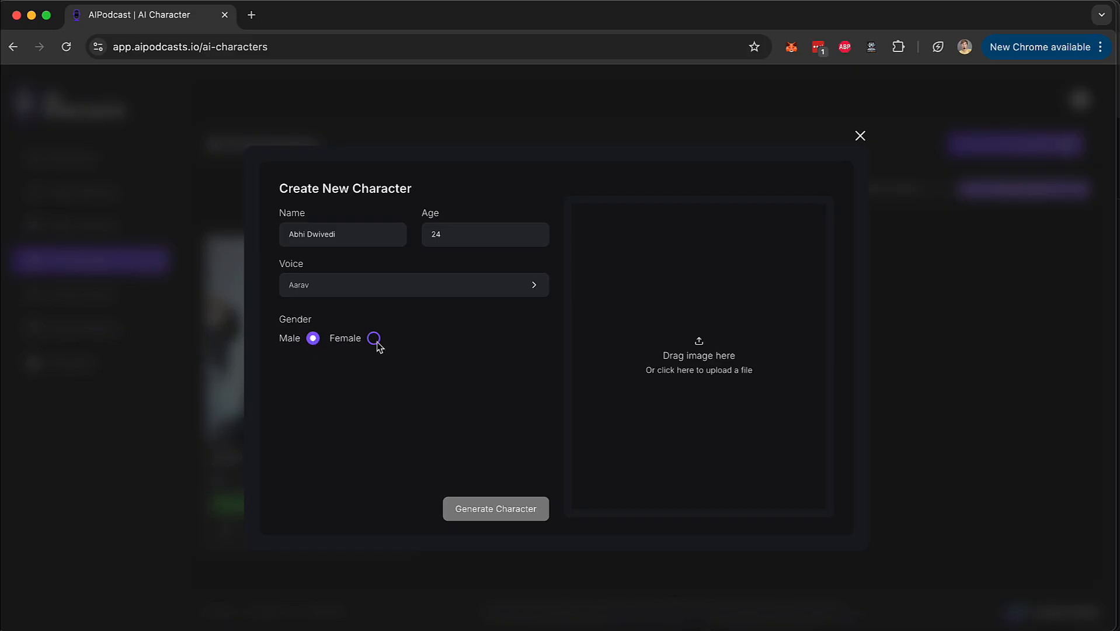
Upload a portrait from the Photos folder for the character and generate the character.
left_click(700, 362)
scroll(606, 368, "down", 3)
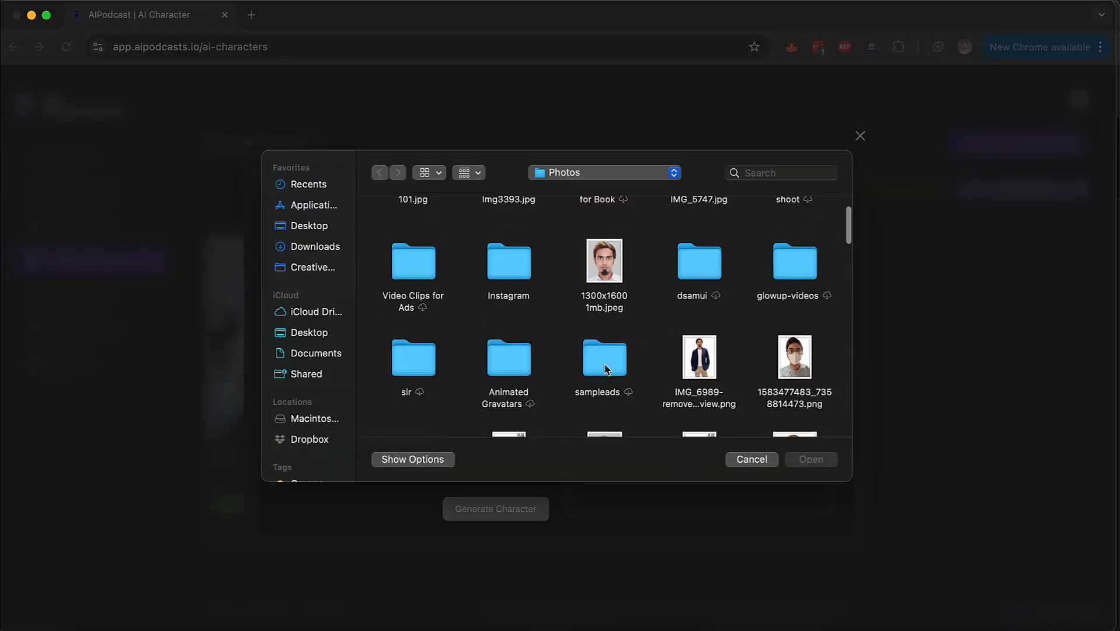
scroll(606, 368, "down", 3)
double_click(518, 349)
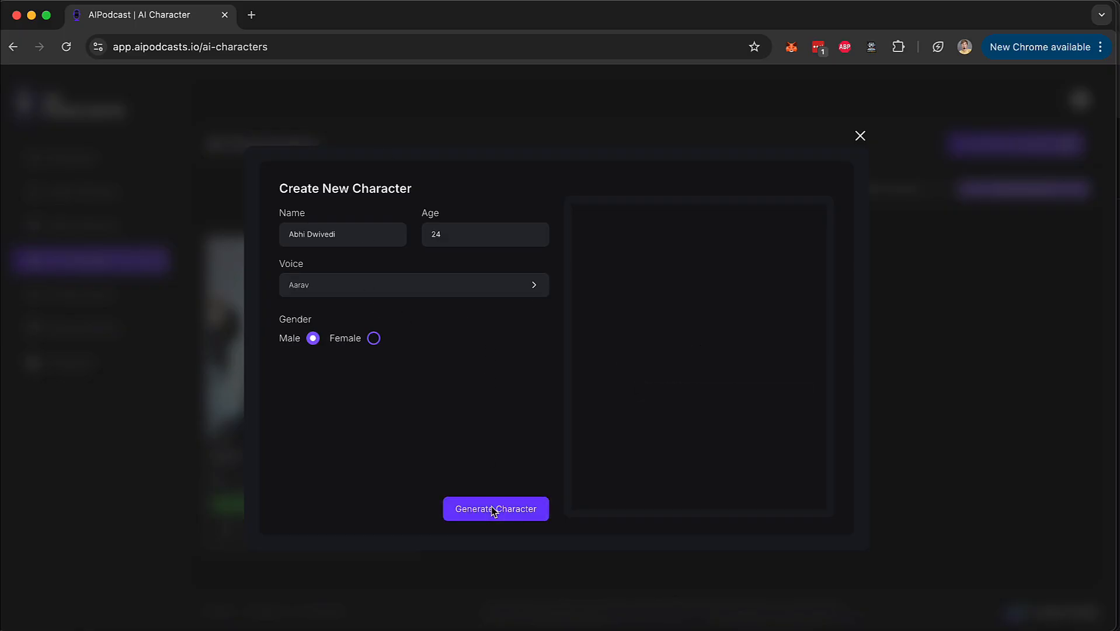
left_click(494, 509)
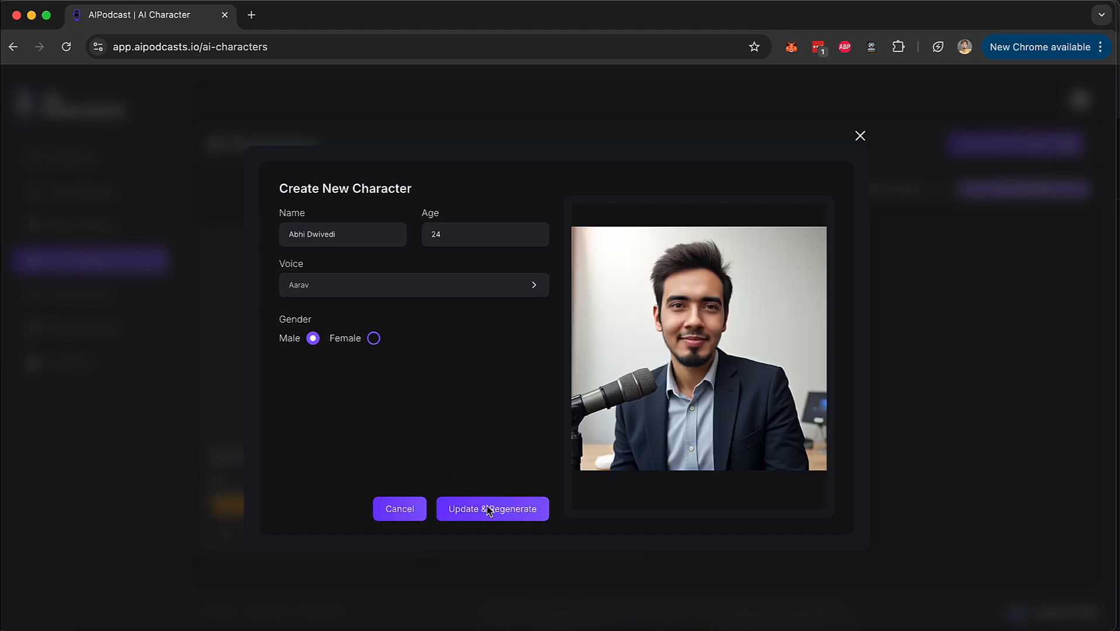
Update and regenerate the character's image, close the character form and check the new character's processing status.
left_click(515, 510)
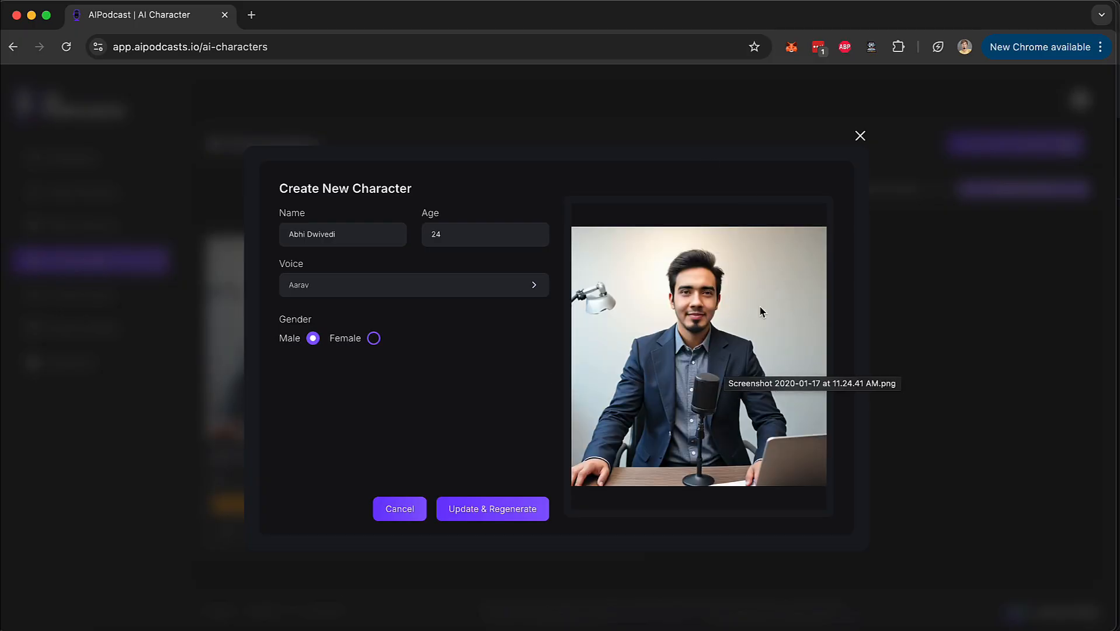
left_click(861, 137)
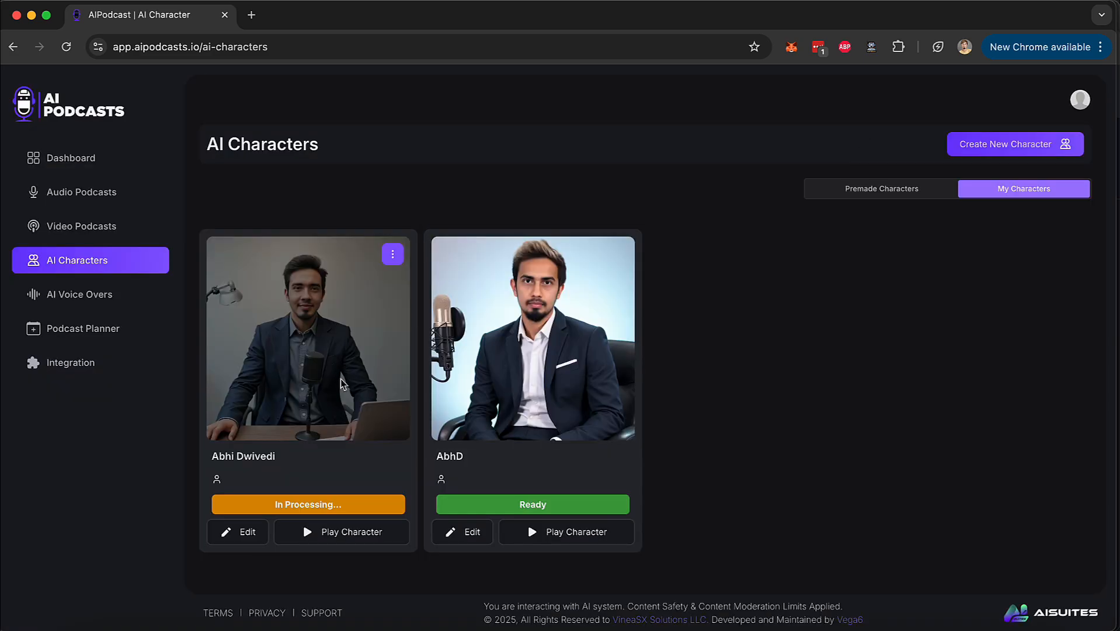
scroll(295, 514, "up", 10)
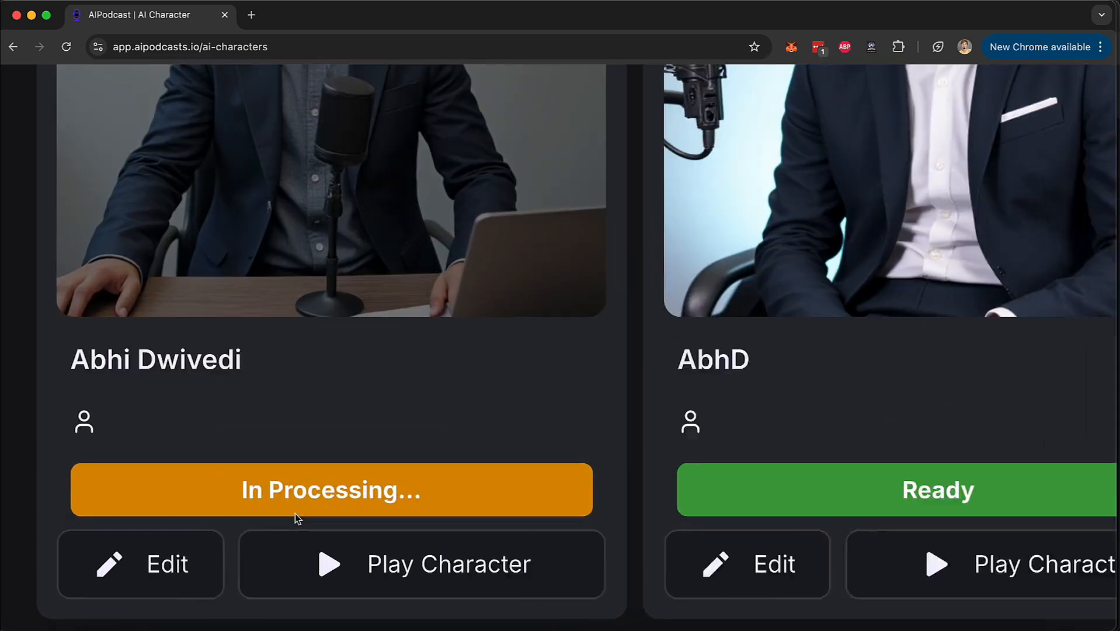
scroll(295, 514, "down", 10)
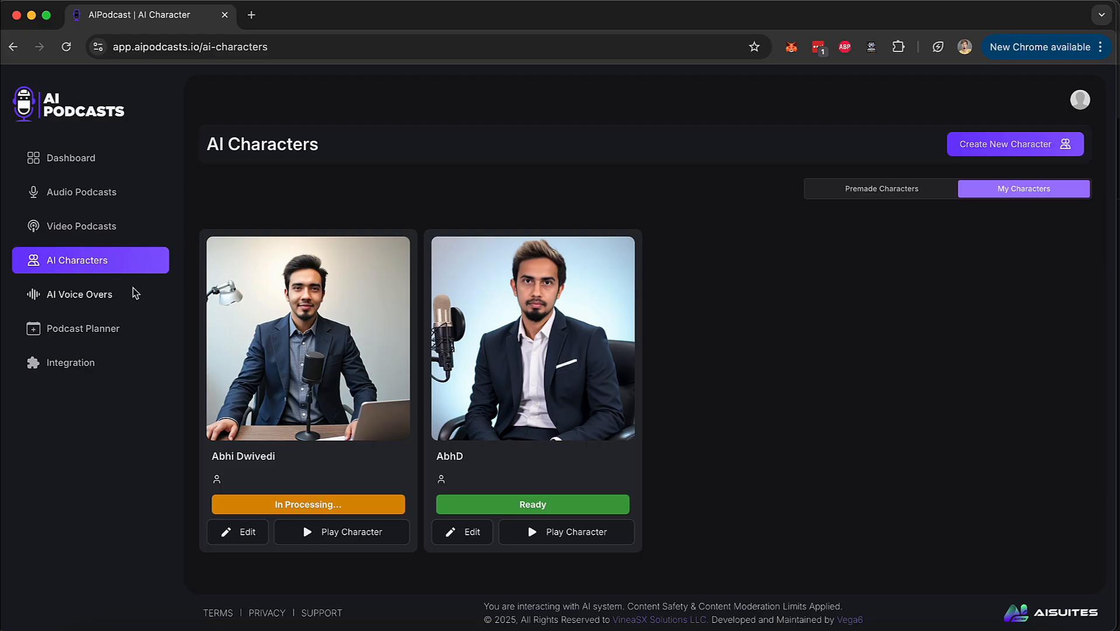
Examine the voice cloning form's name, image, sample audio and recording options, then close it.
left_click(108, 298)
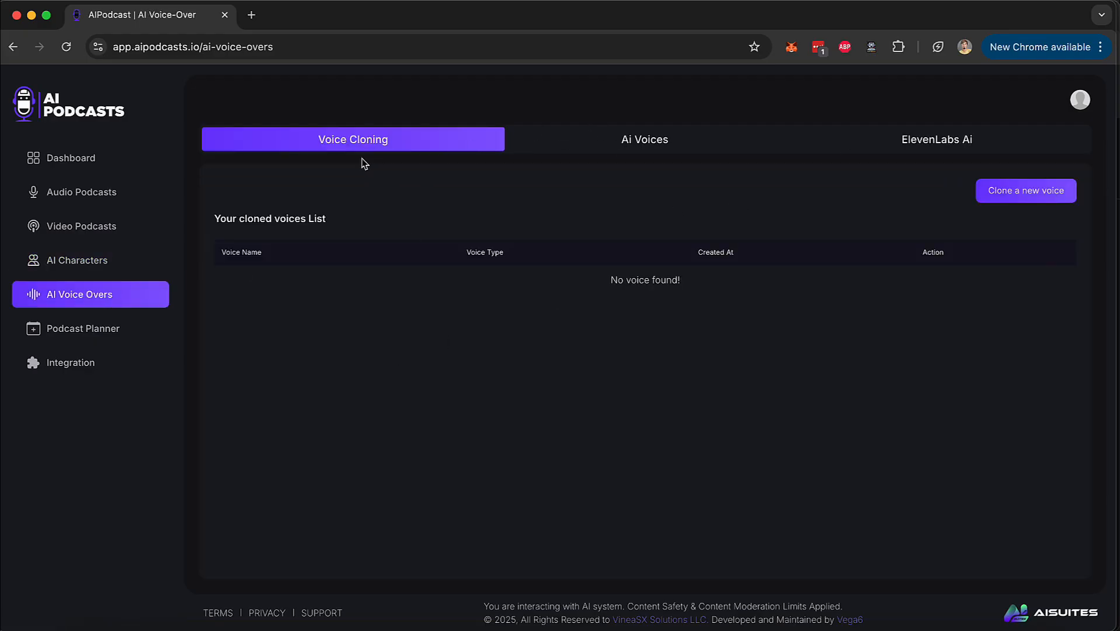
left_click(1035, 193)
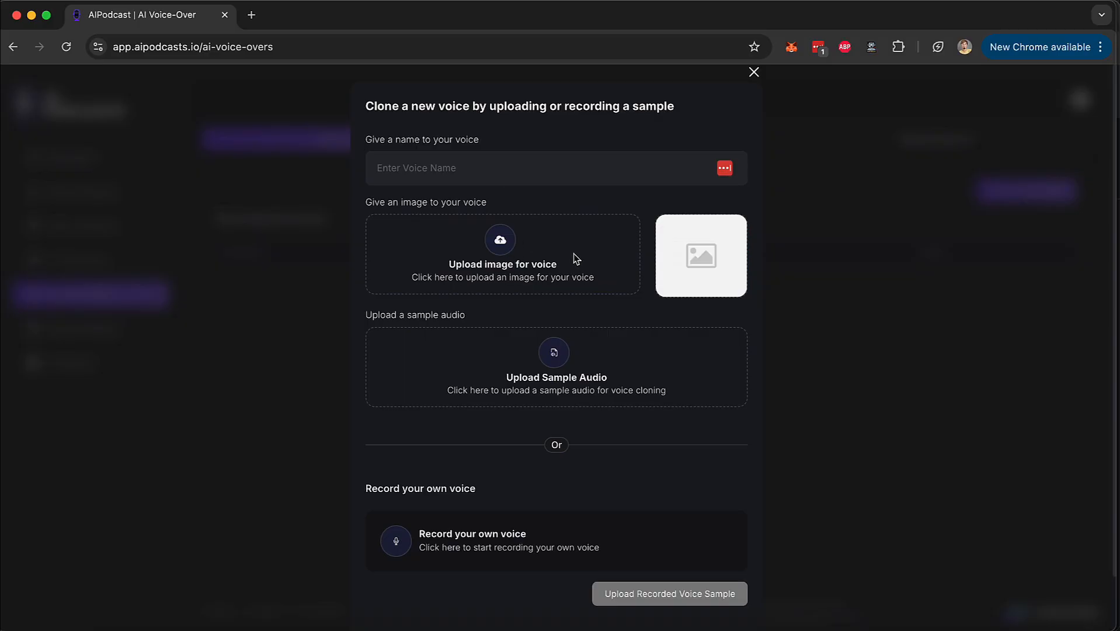
scroll(525, 532, "down", 1)
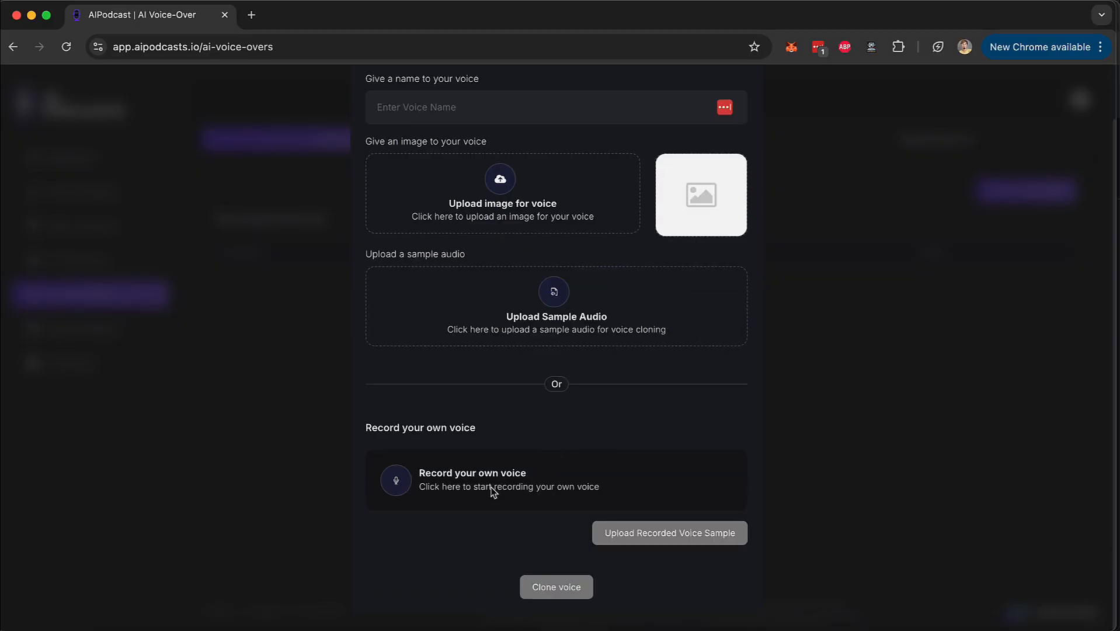
scroll(755, 130, "up", 1)
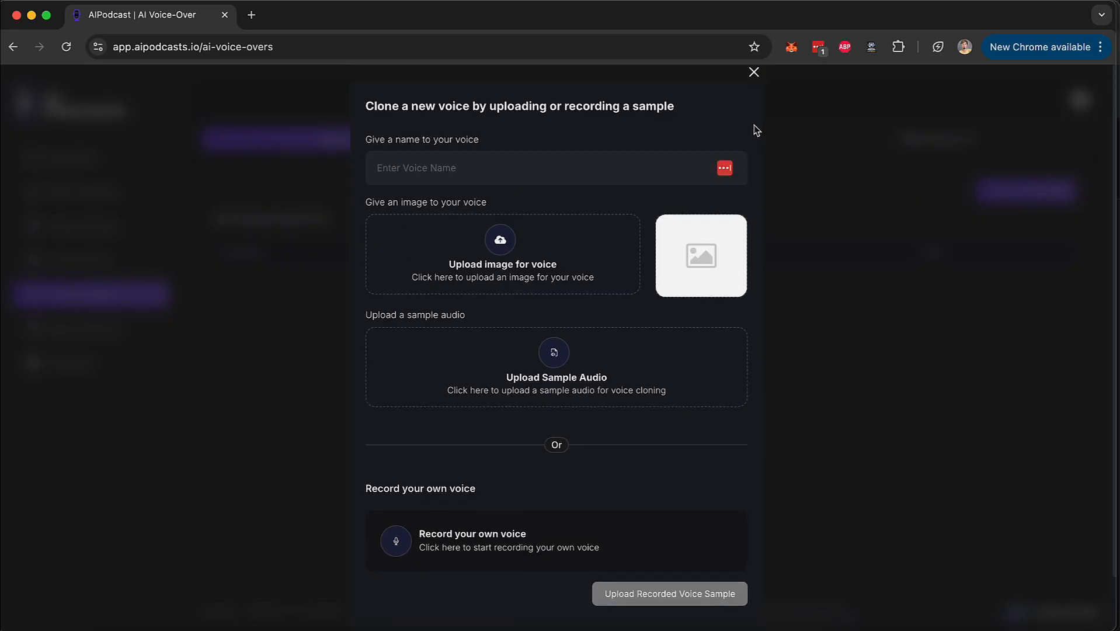
left_click(754, 70)
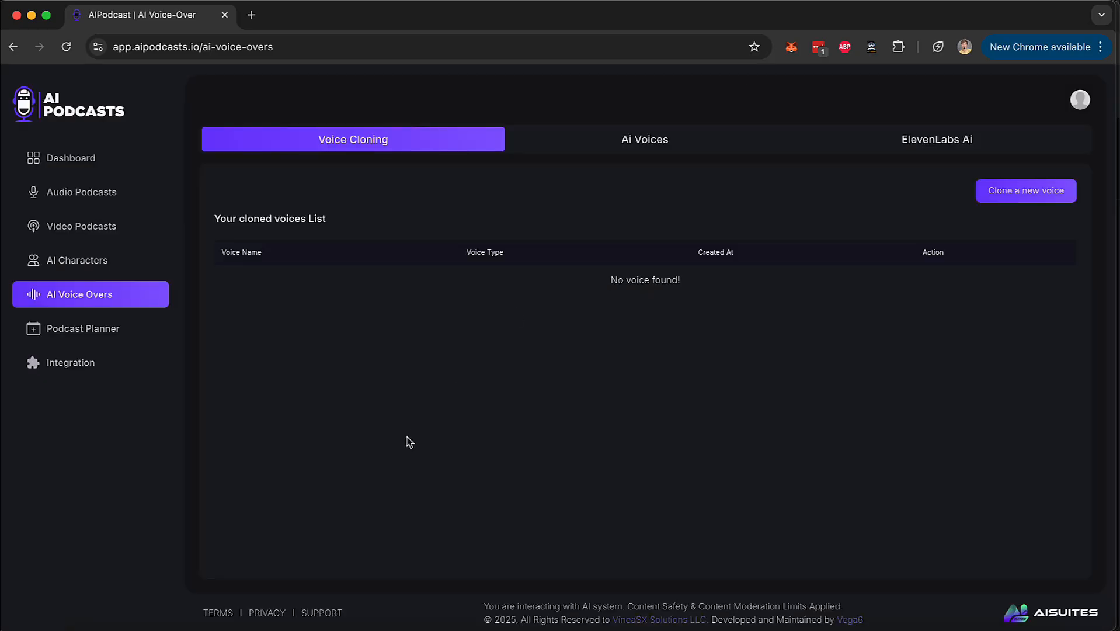
Return to the dashboard and start creating a new AI podcast of the Video Podcast type.
left_click(75, 264)
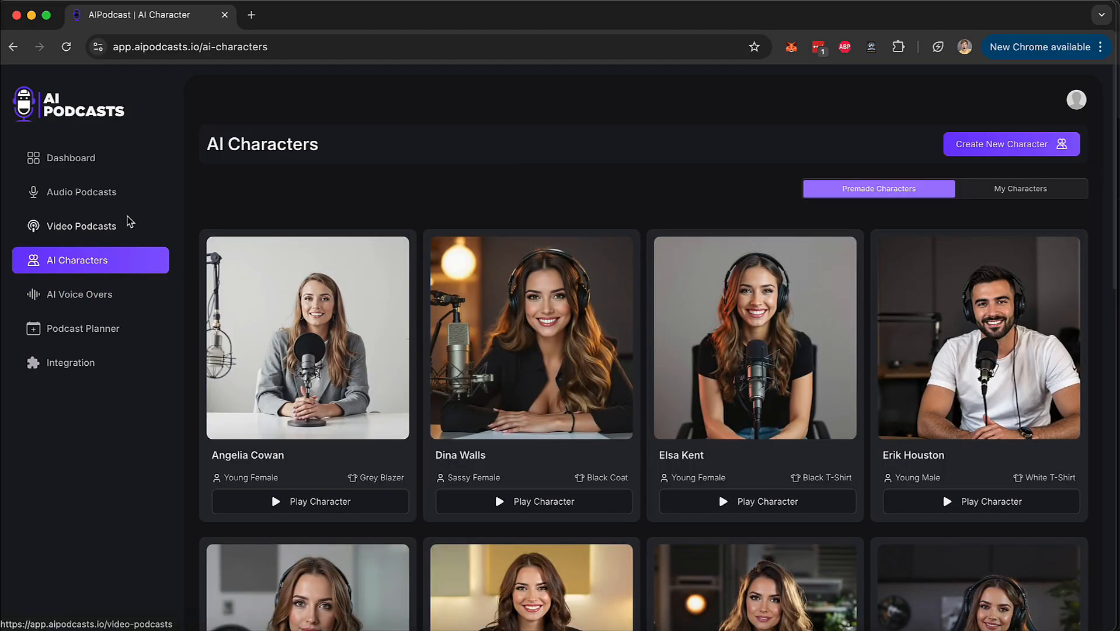
left_click(87, 165)
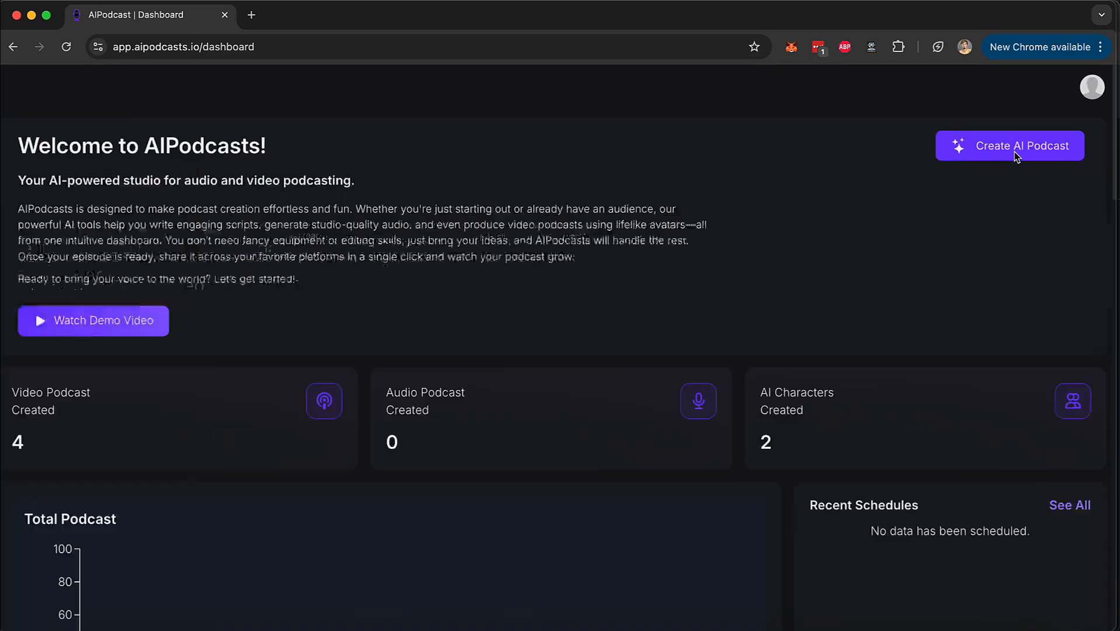
left_click(1015, 155)
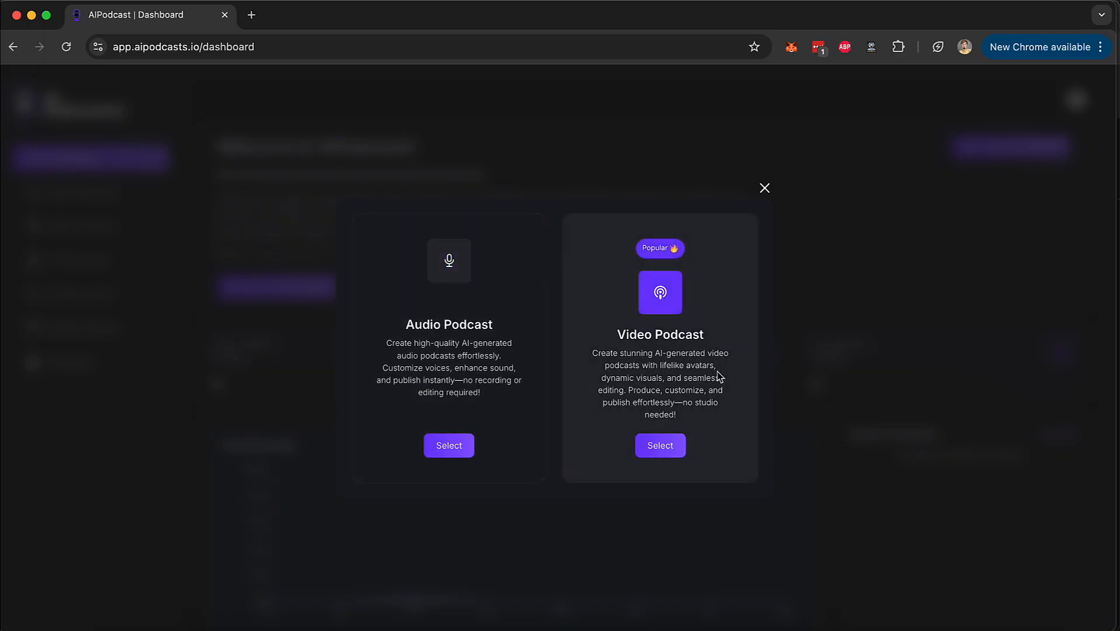
left_click(673, 446)
left_click(675, 451)
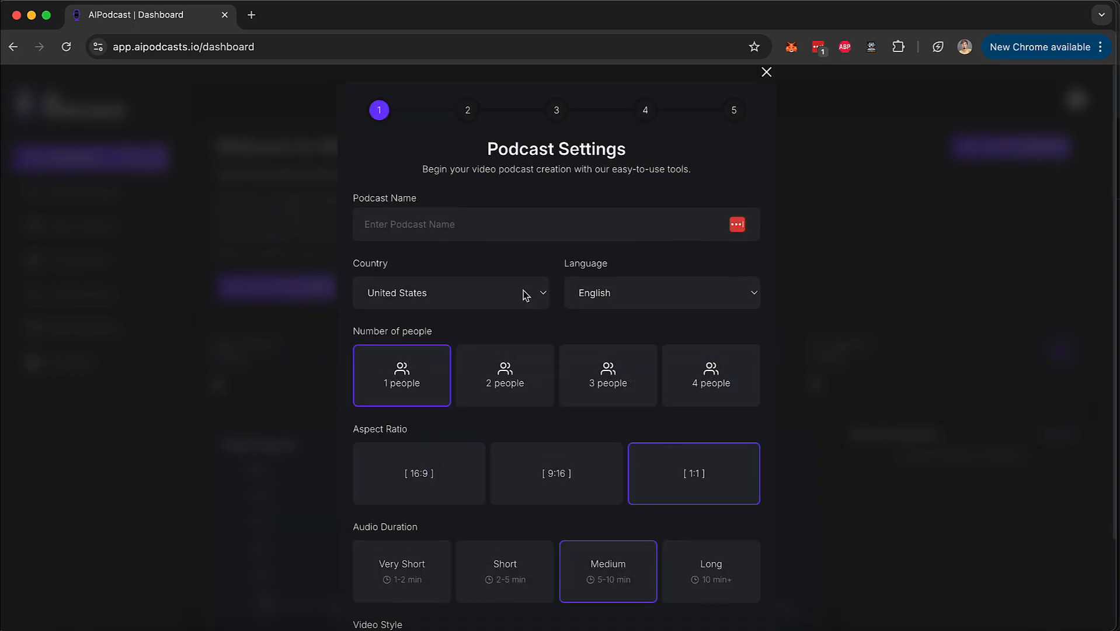
Name the video podcast "tesla cybertruck".
left_click(482, 228)
type("tesla cybertri")
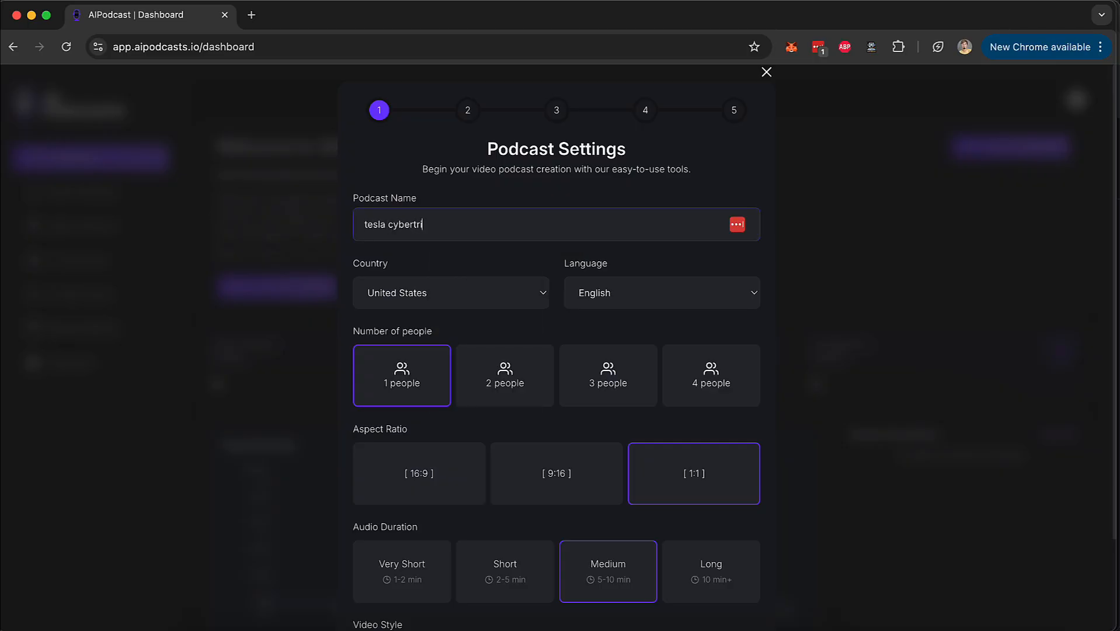
type("uck")
Examine the available country and language choices for the podcast without changing either setting.
left_click(464, 300)
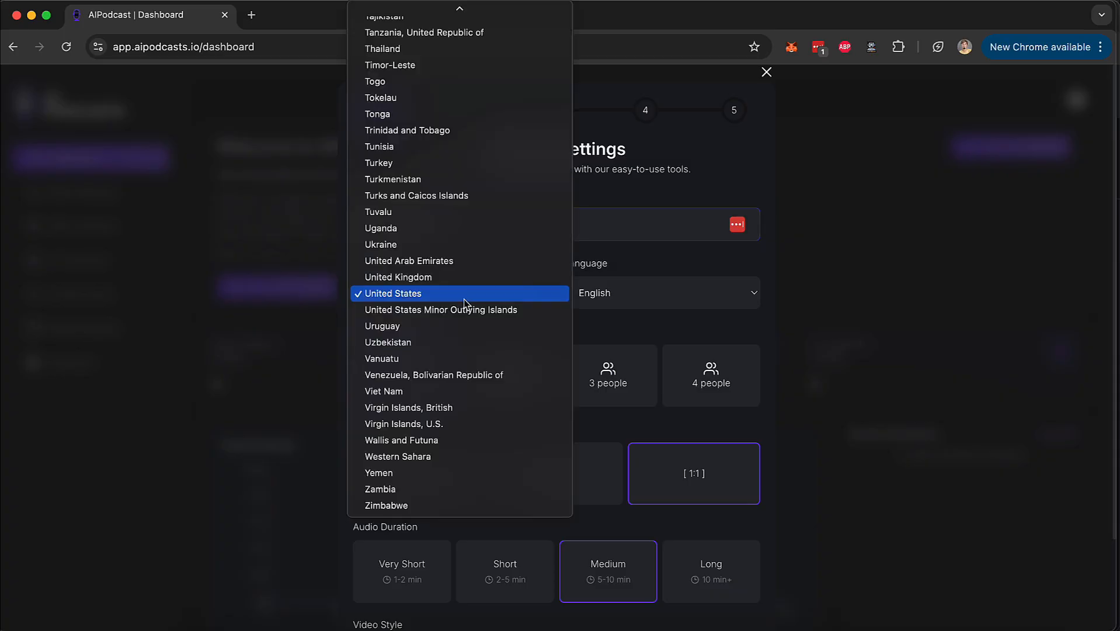
left_click(649, 264)
left_click(642, 303)
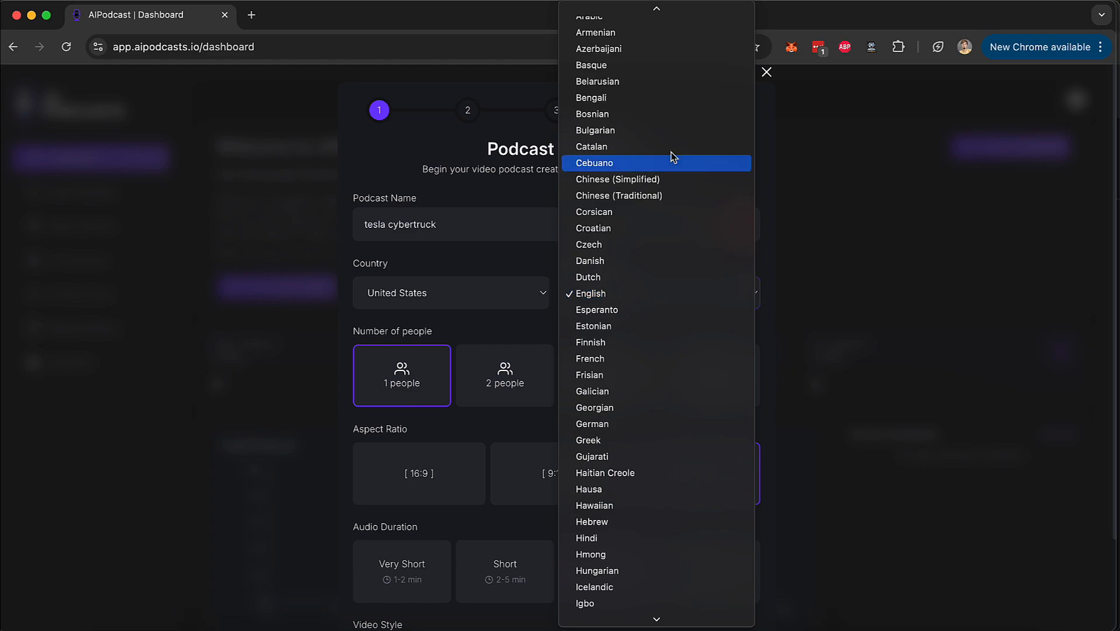
scroll(683, 121, "down", 20)
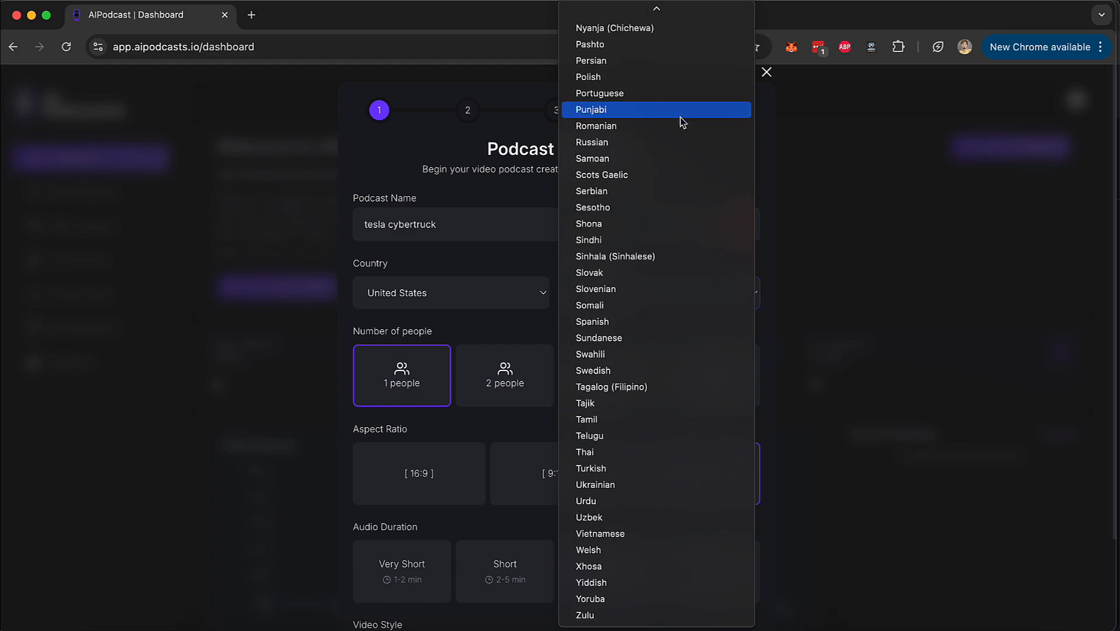
left_click(514, 257)
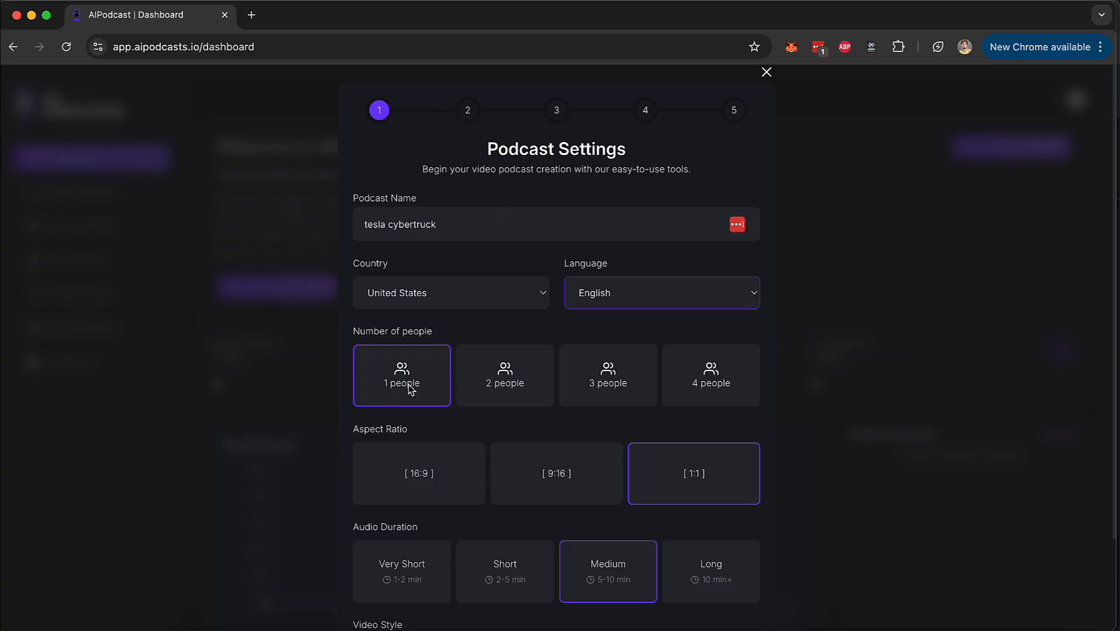
Set the podcast to 2 people and its aspect ratio to 16:9.
left_click(475, 381)
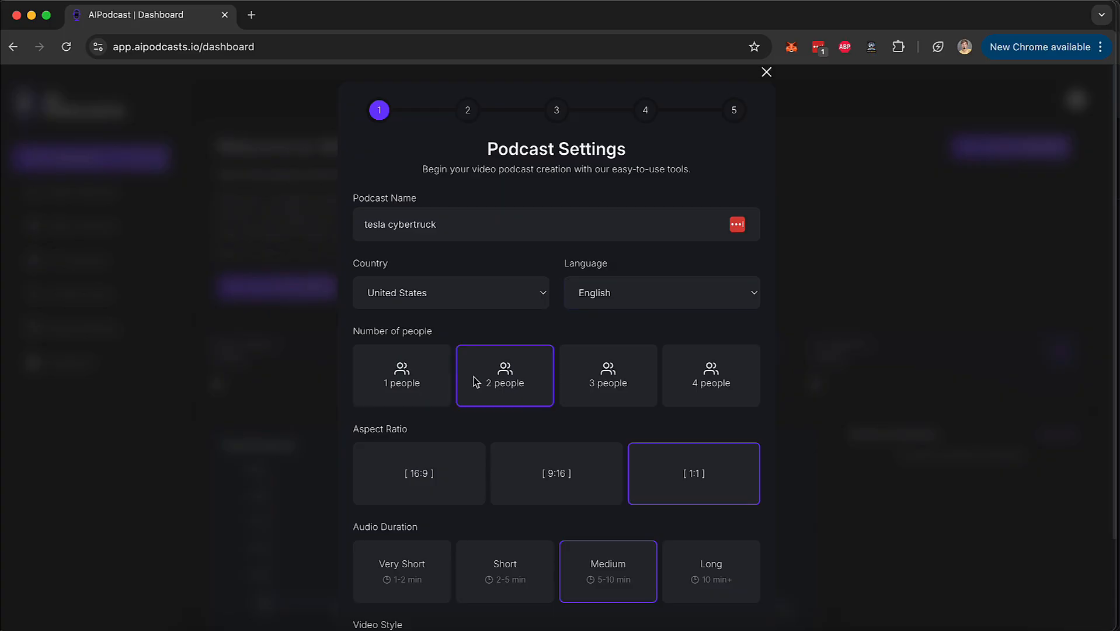
left_click(600, 385)
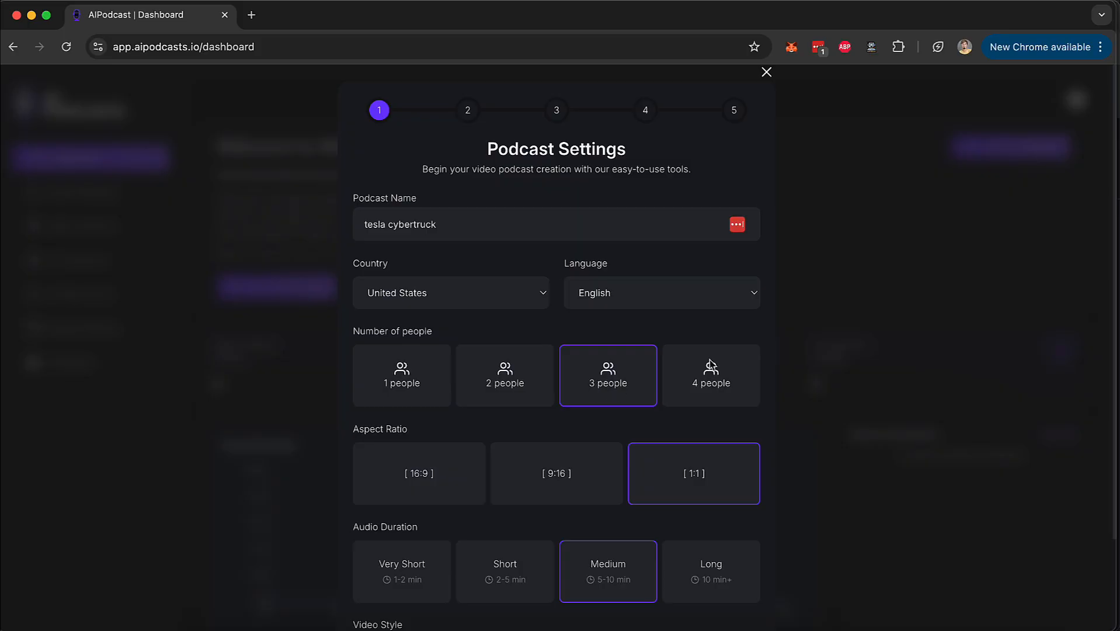
left_click(688, 385)
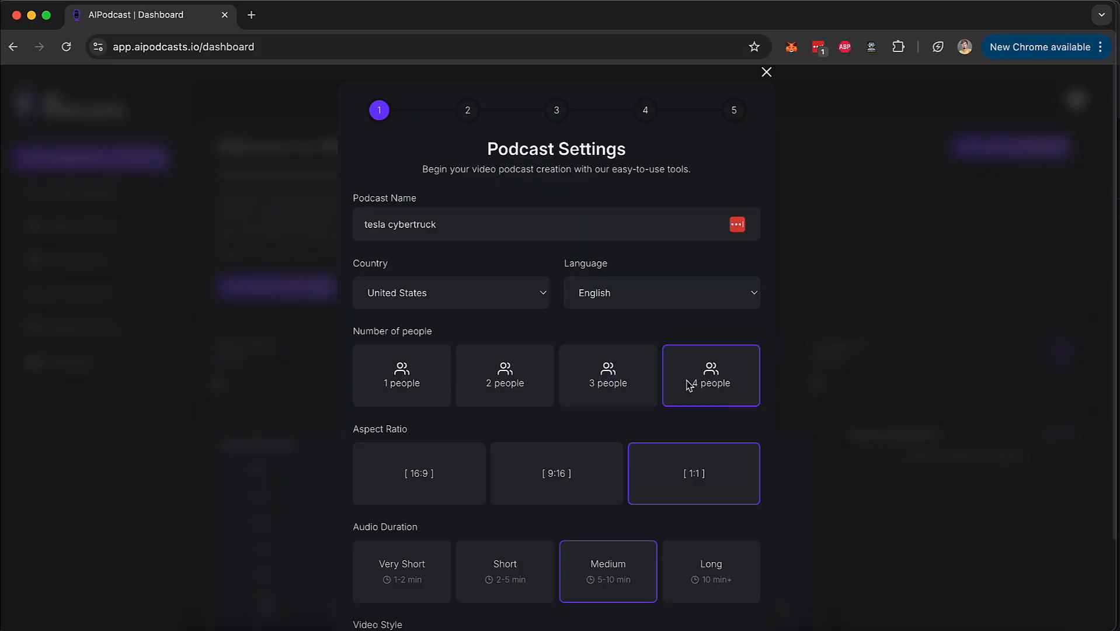
left_click(534, 357)
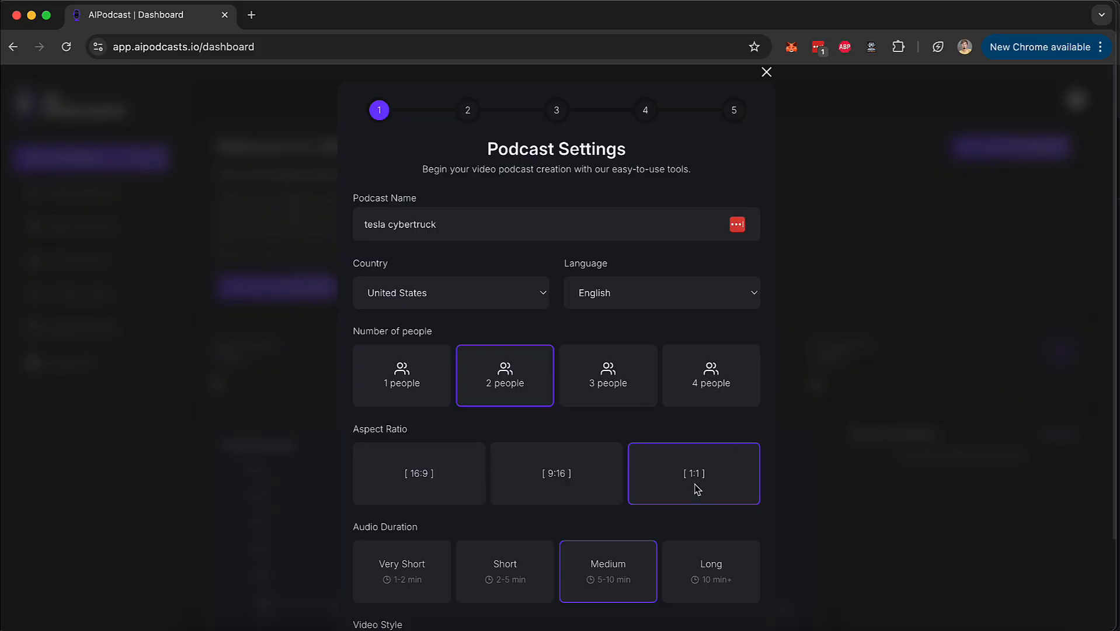
left_click(556, 467)
left_click(427, 484)
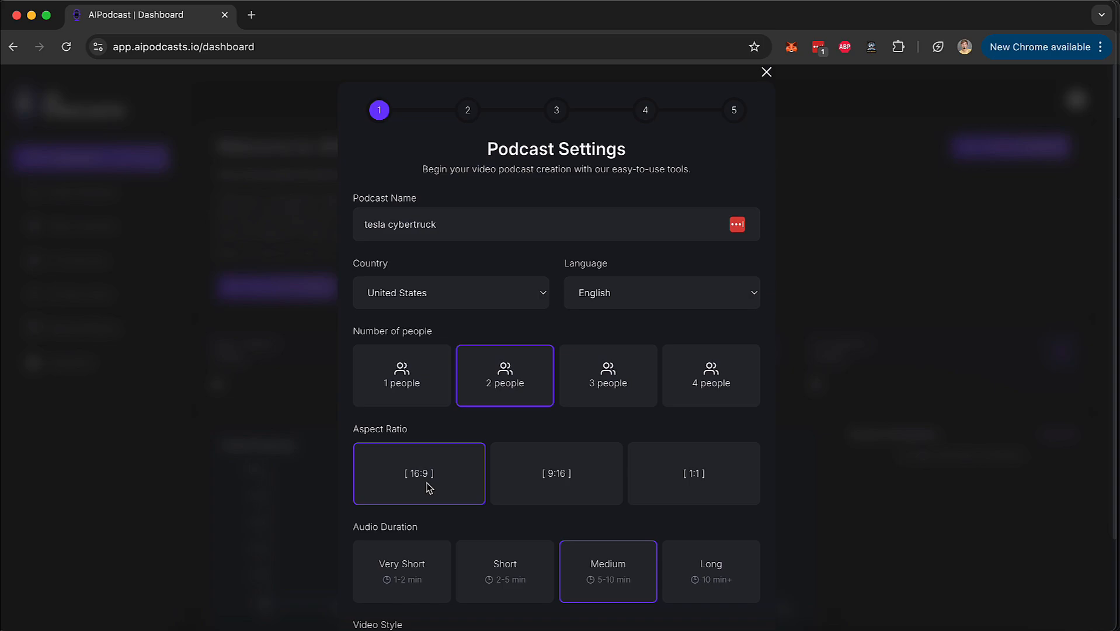
Try the audio duration choices and set the duration to Very Short, 1-2 min.
scroll(423, 502, "down", 2)
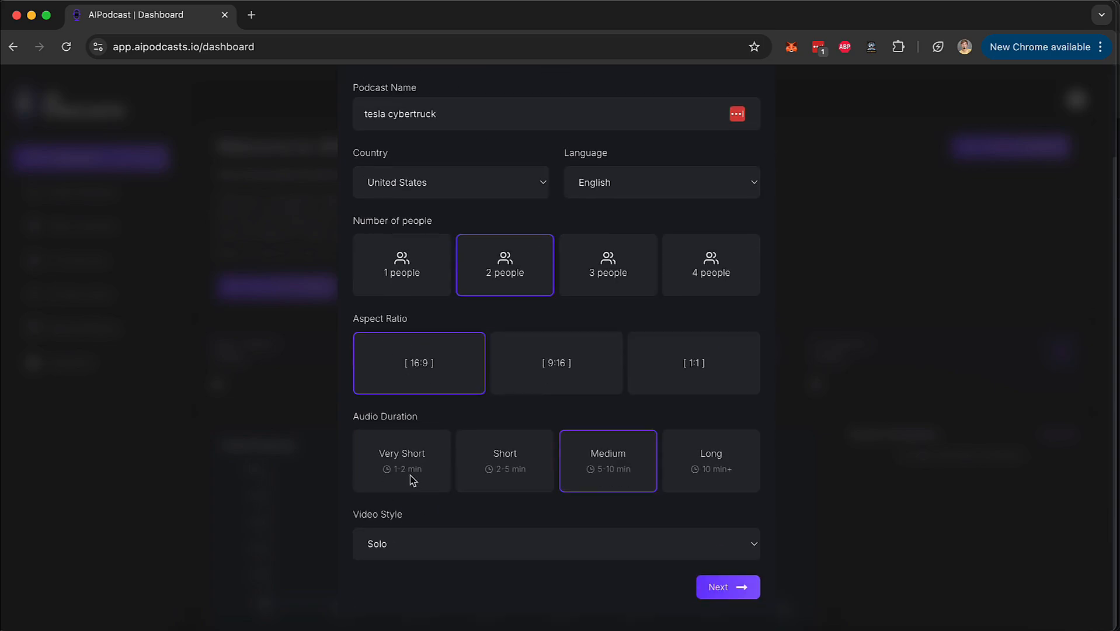
left_click(416, 480)
left_click(502, 479)
left_click(623, 475)
left_click(741, 461)
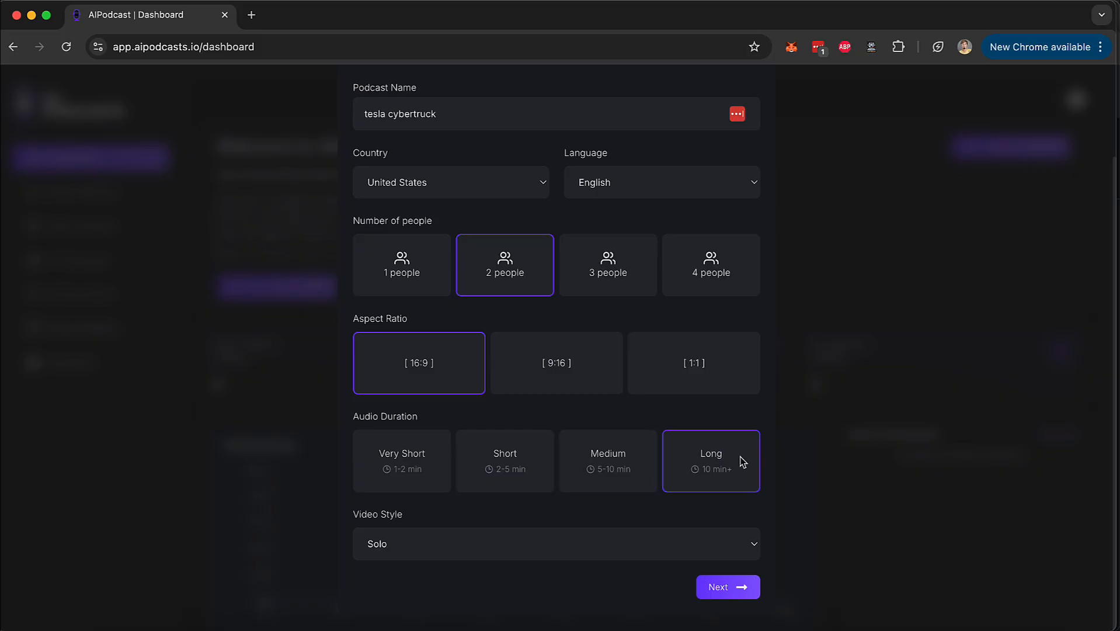
left_click(386, 472)
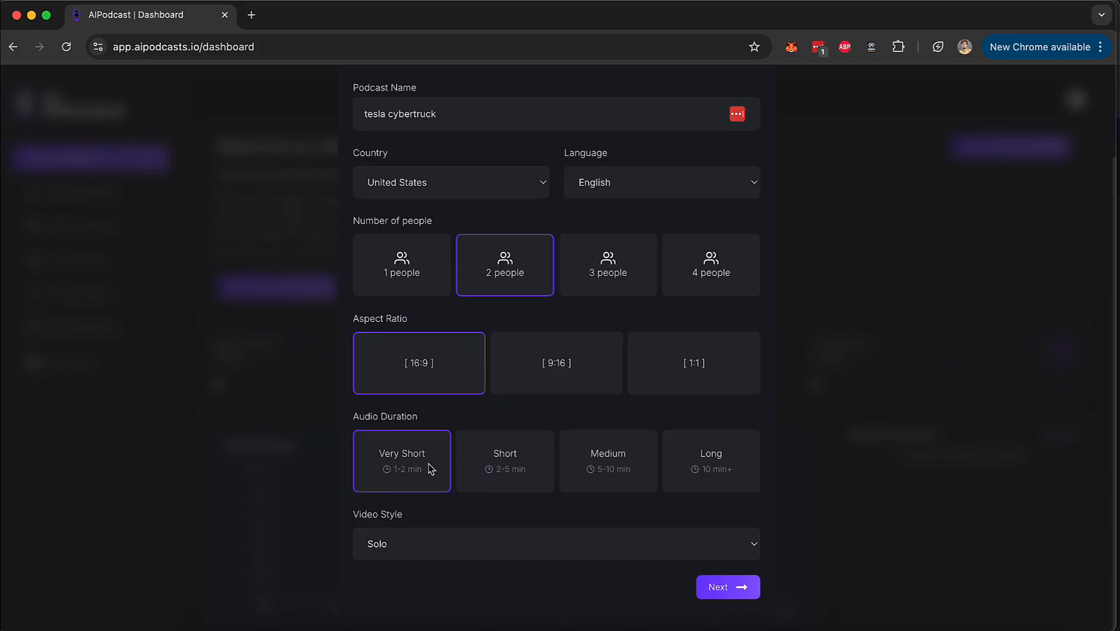
Set the video style to Panel and submit the podcast settings to continue to the content source stage.
left_click(410, 546)
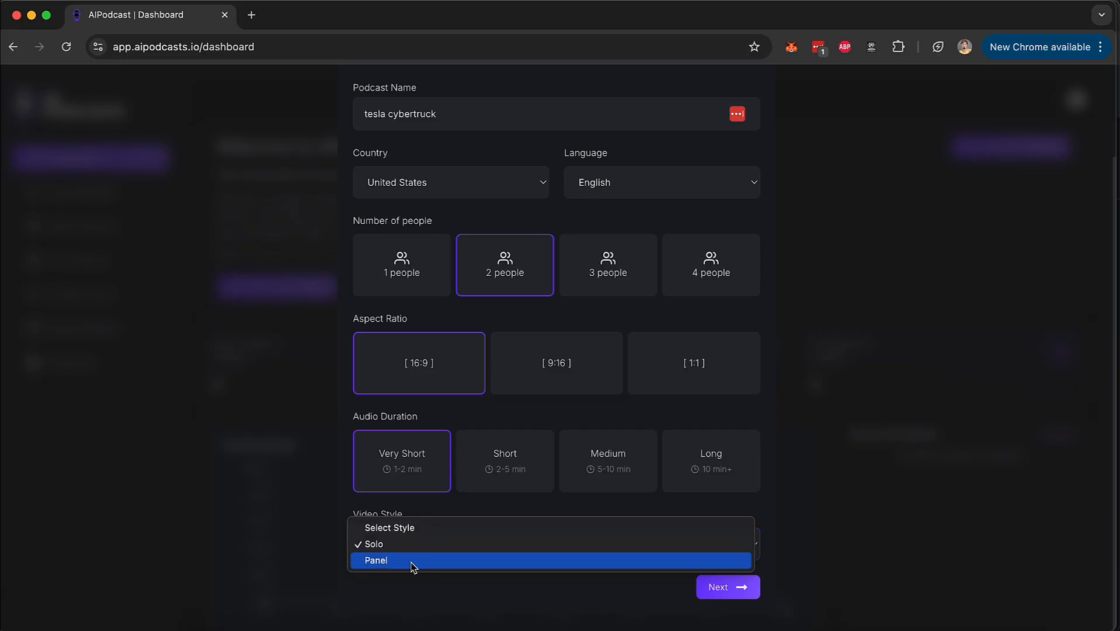
left_click(457, 505)
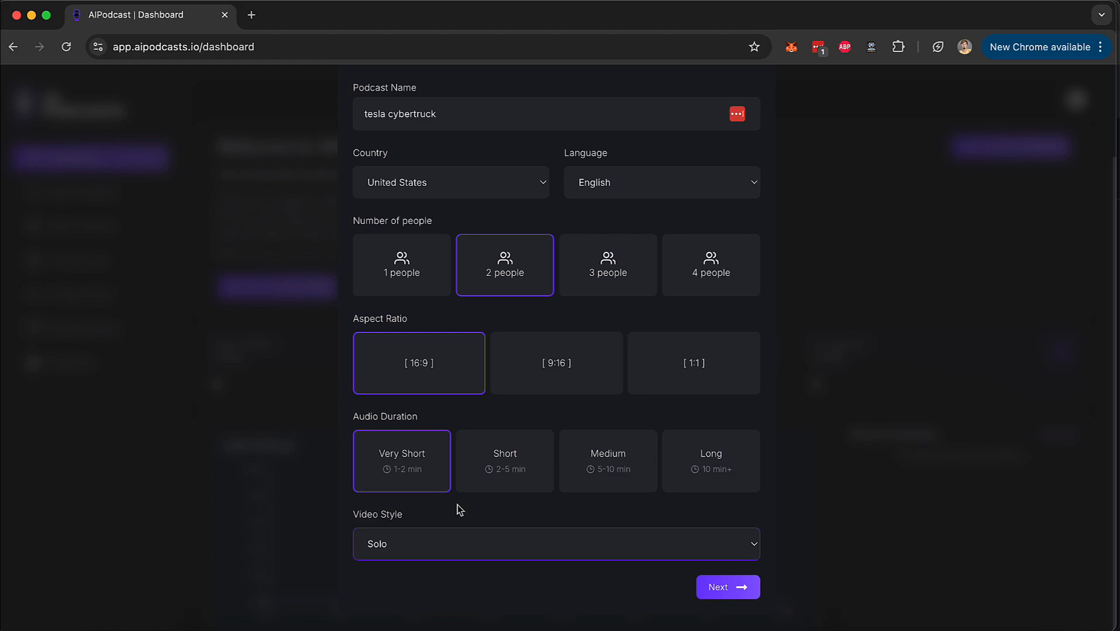
left_click(458, 555)
left_click(459, 561)
left_click(724, 588)
Examine the Describe Podcast, Website Link and Upload Doc / Pdf content source options.
left_click(374, 392)
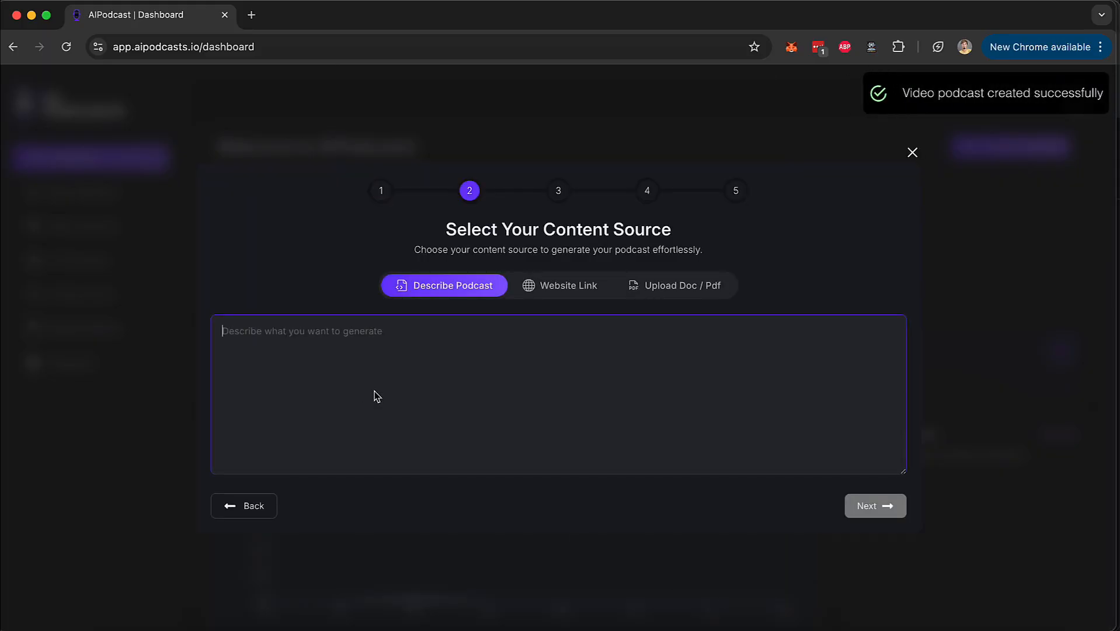
left_click(578, 285)
left_click(536, 390)
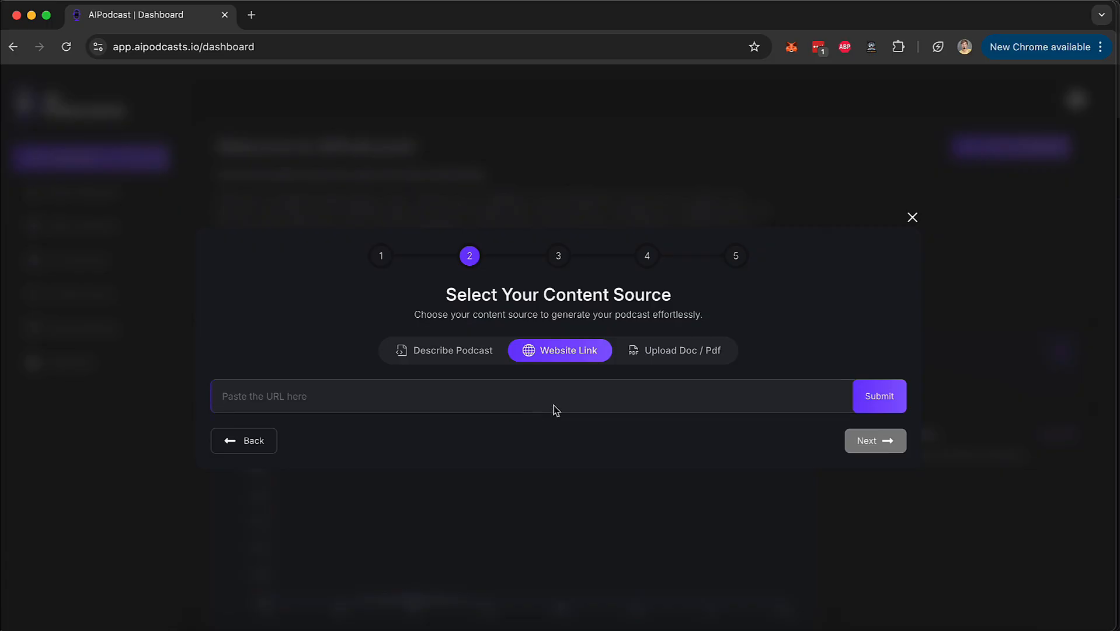
left_click(670, 357)
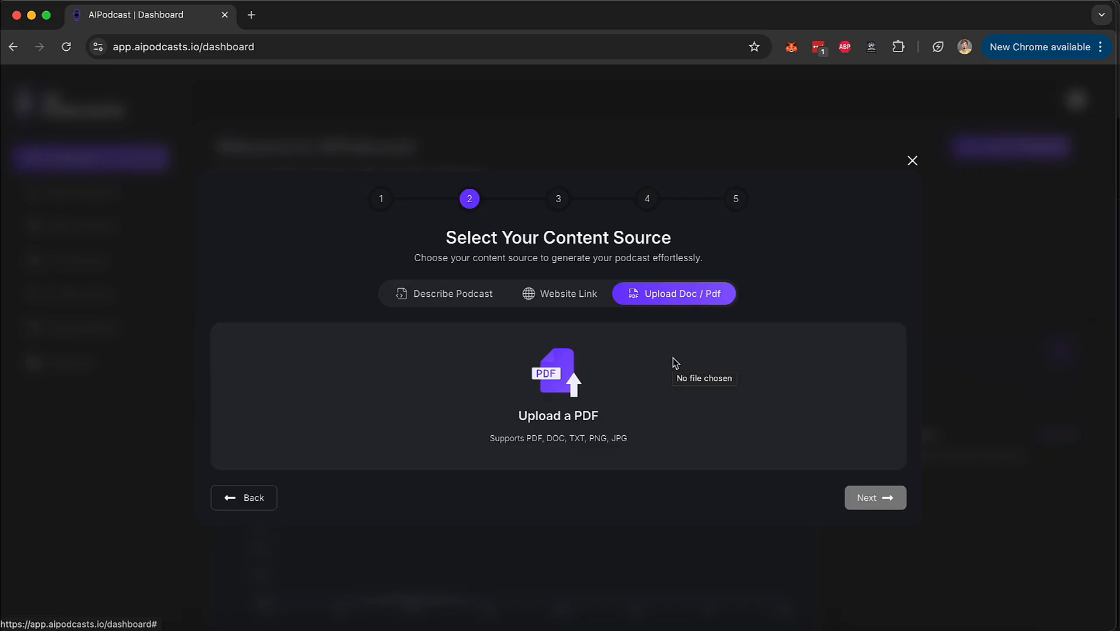
Choose a text description as content source, describe the podcast as "cybertrucks usecase in mars trip" and generate the script.
left_click(457, 301)
left_click(403, 366)
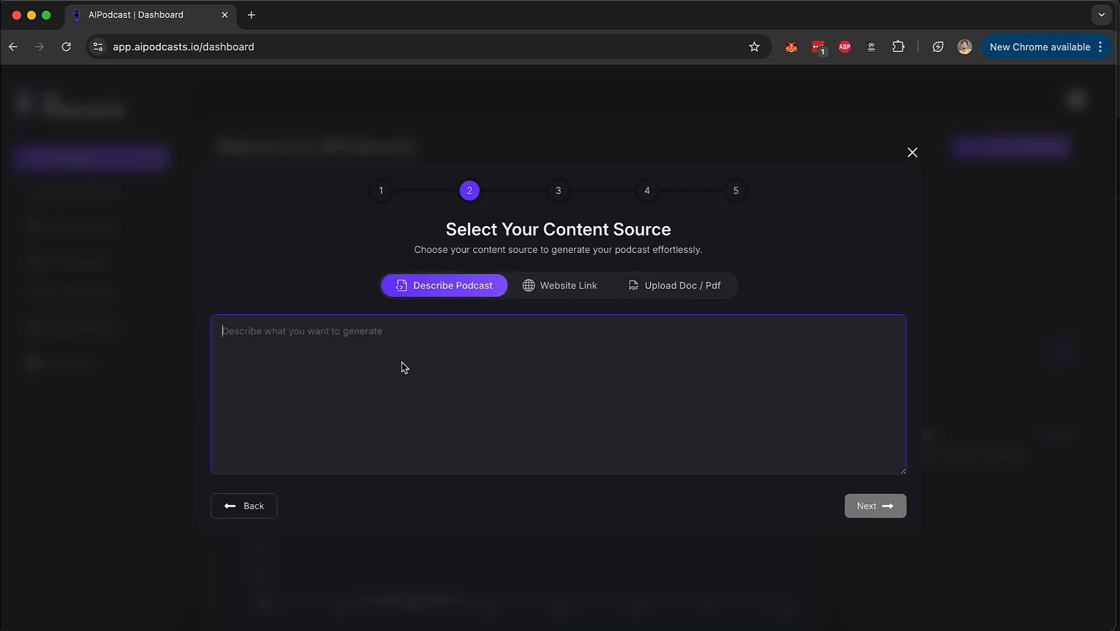
type("cybertrucks usecase in ")
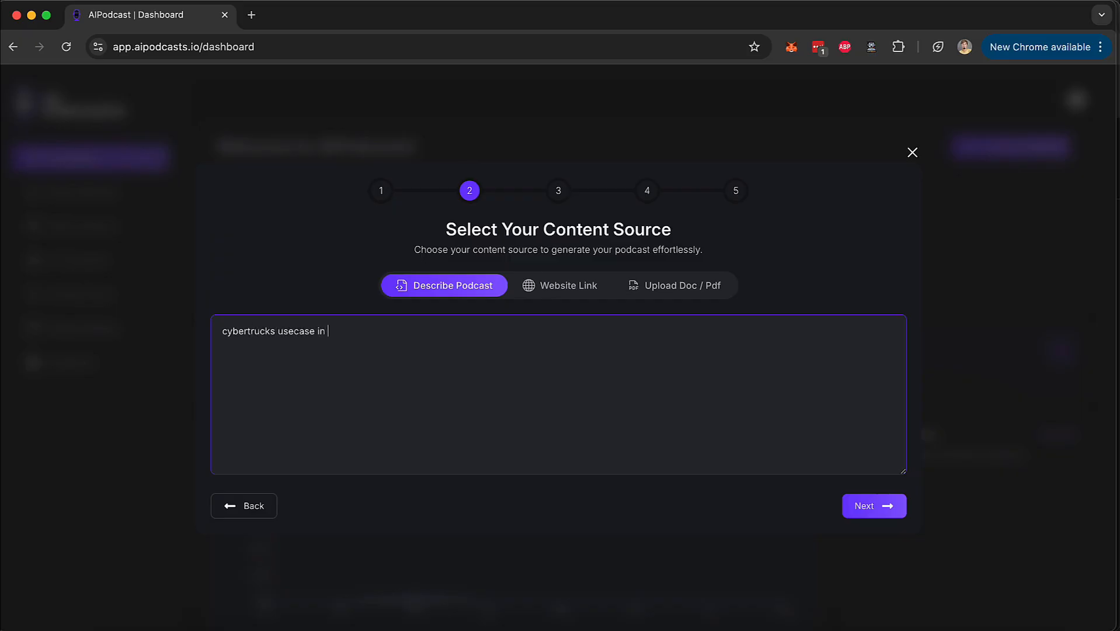
type("mar trip.")
left_click(863, 507)
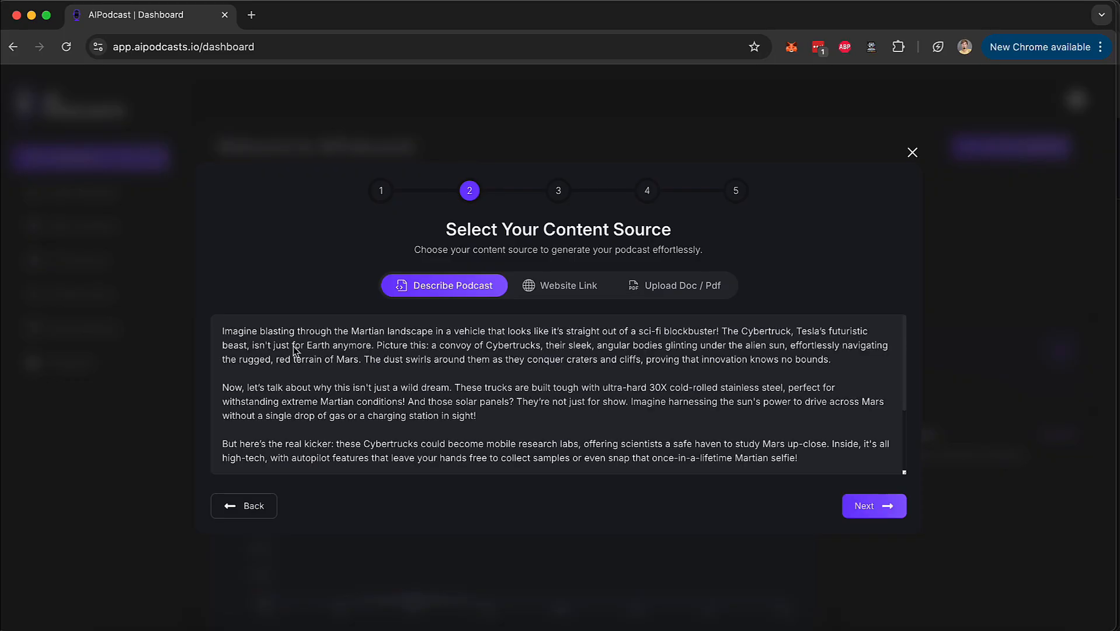
Read through the whole generated Cybertruck script and accept it to continue to character selection.
scroll(293, 350, "down", 3)
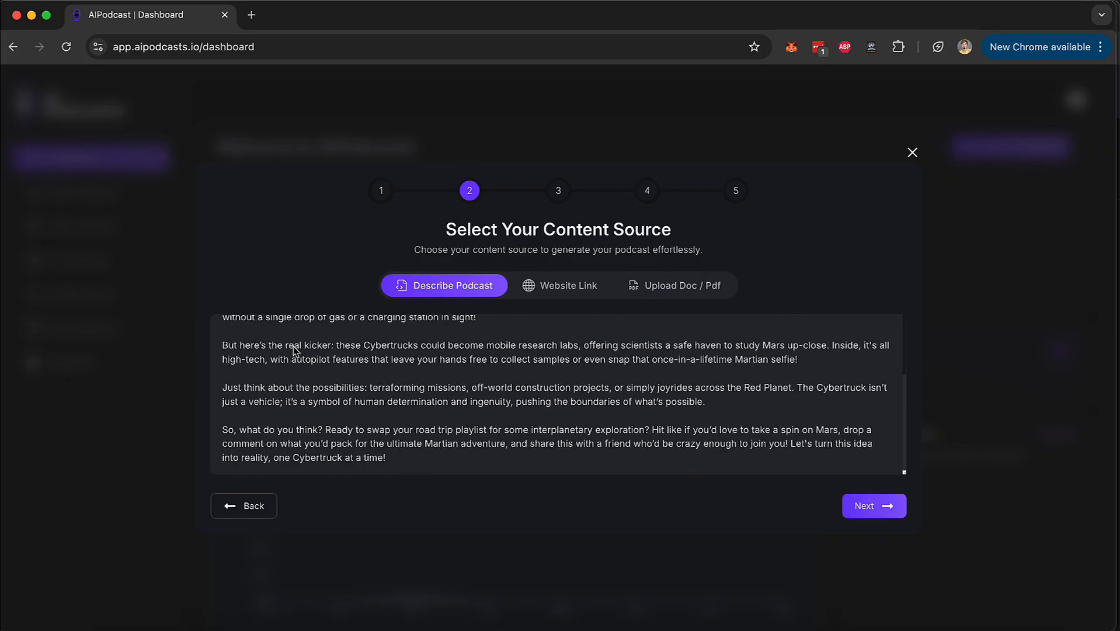
scroll(294, 350, "up", 3)
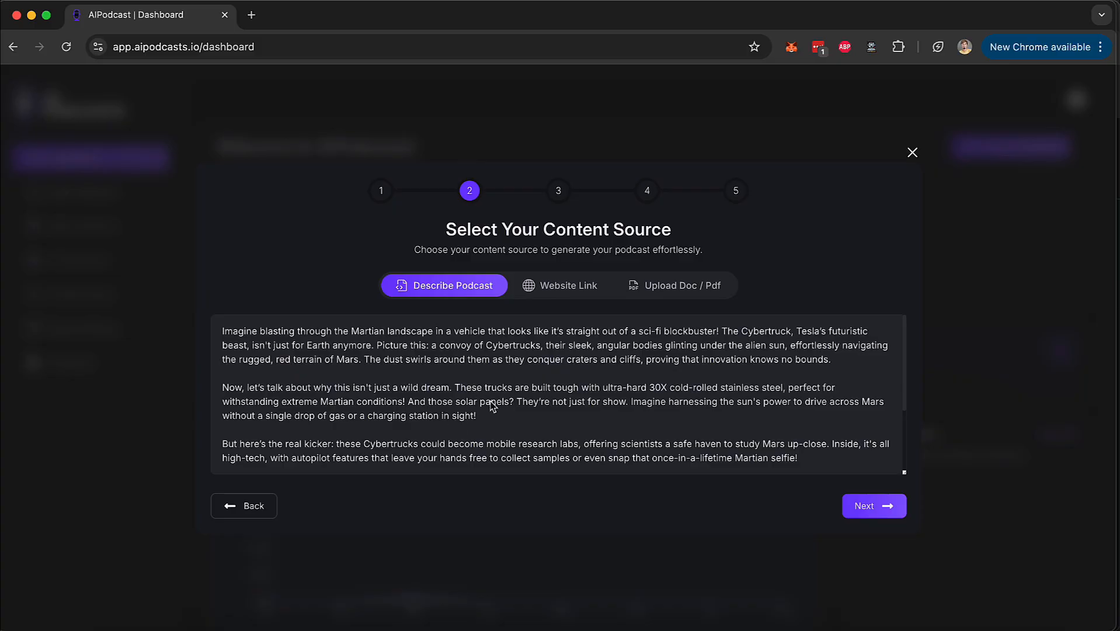
scroll(494, 411, "down", 3)
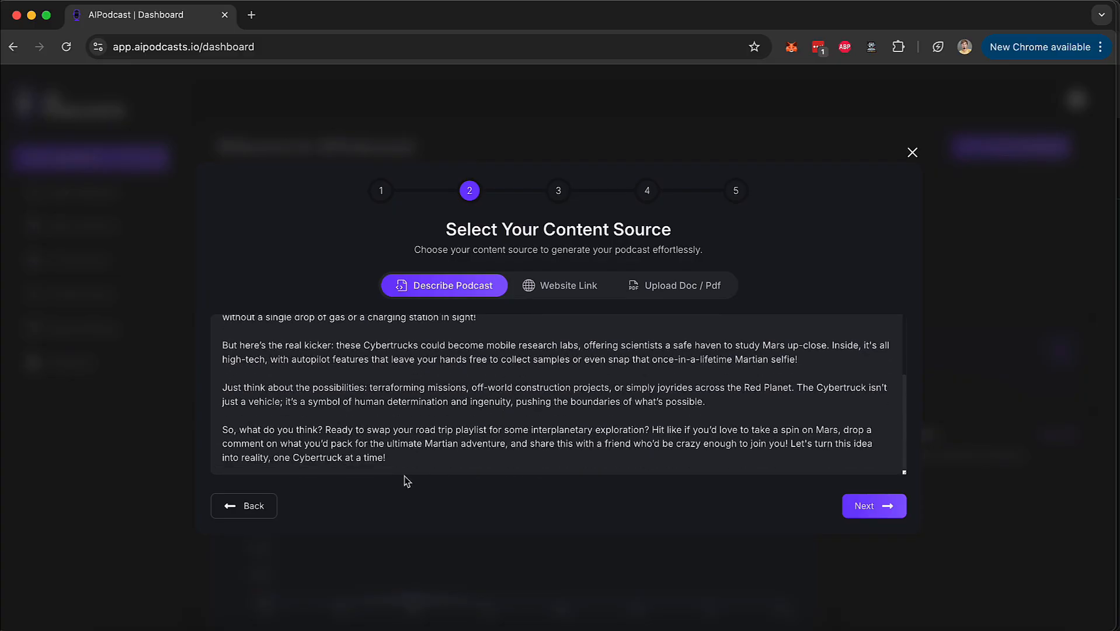
left_click_drag(397, 458, 318, 310)
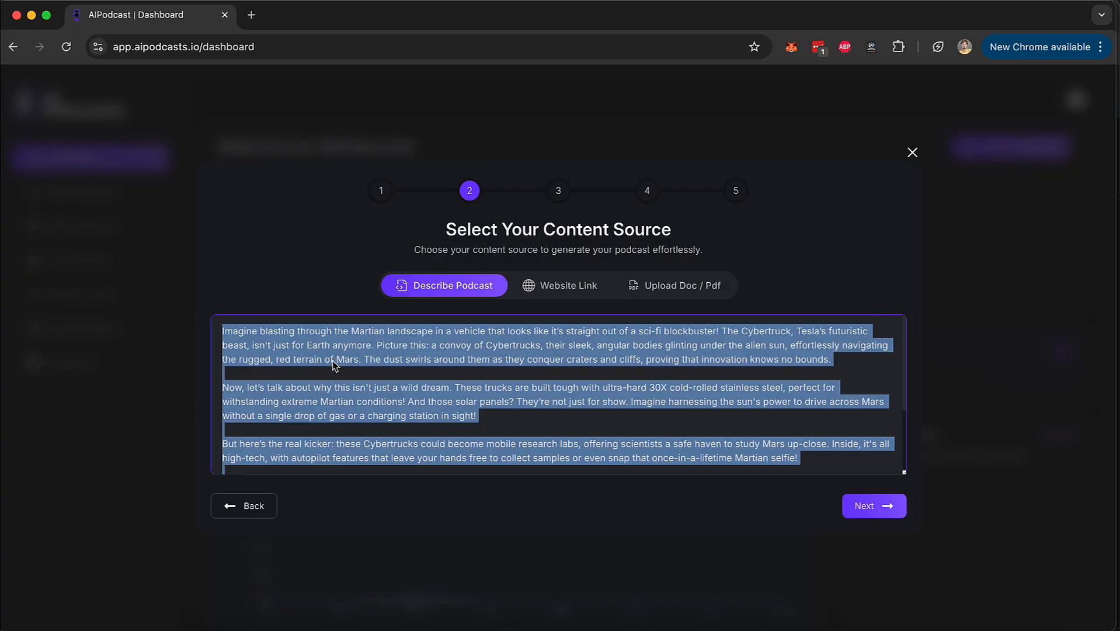
left_click(425, 387)
left_click_drag(393, 375, 444, 424)
scroll(479, 423, "down", 2)
left_click(480, 429)
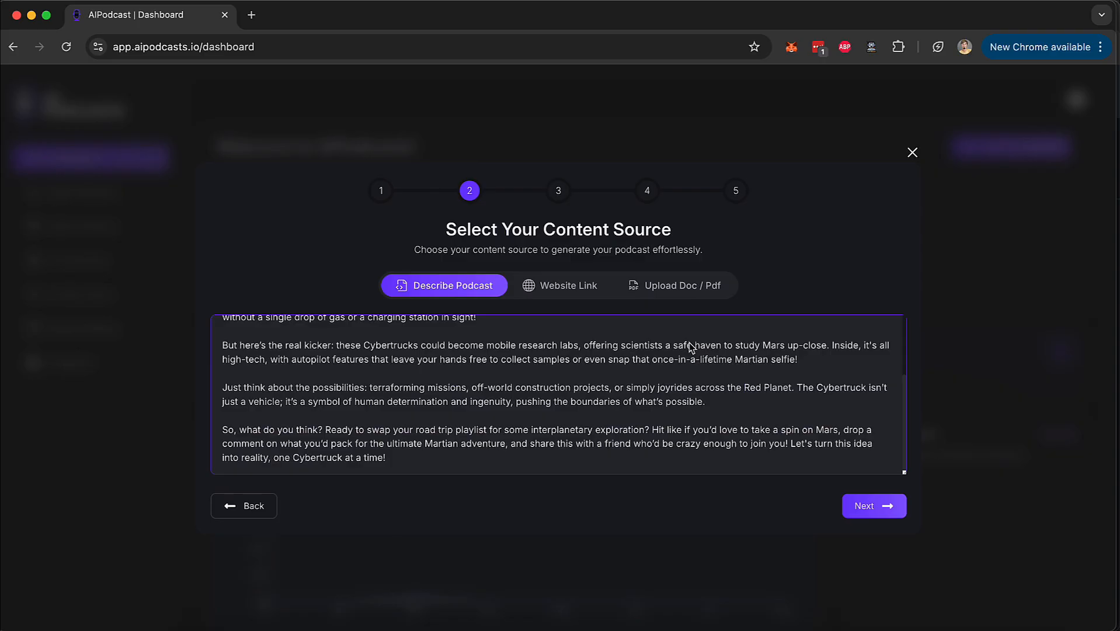
scroll(693, 348, "up", 3)
left_click(858, 510)
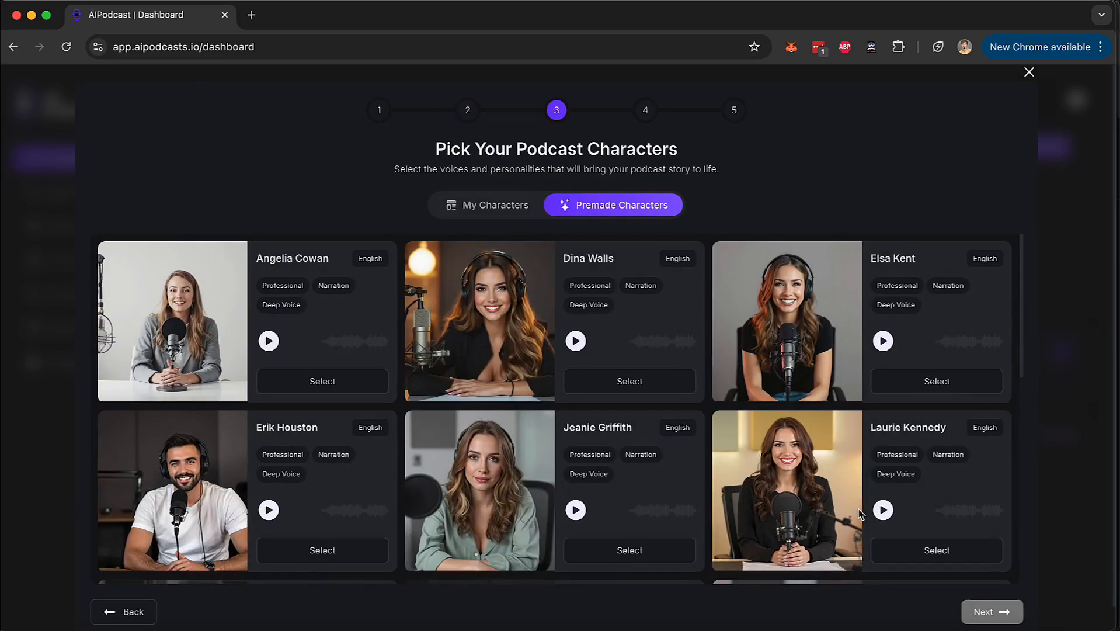
Browse the premade characters, switch to the custom characters and play the voice sample of the second one.
scroll(540, 376, "down", 5)
scroll(540, 376, "down", 4)
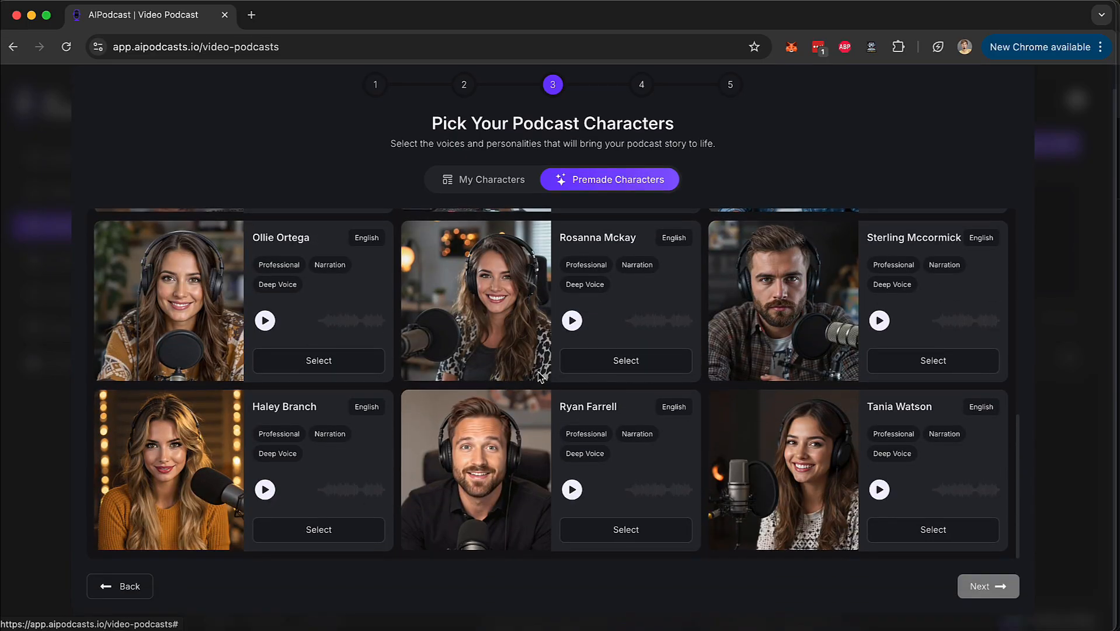
scroll(540, 376, "up", 8)
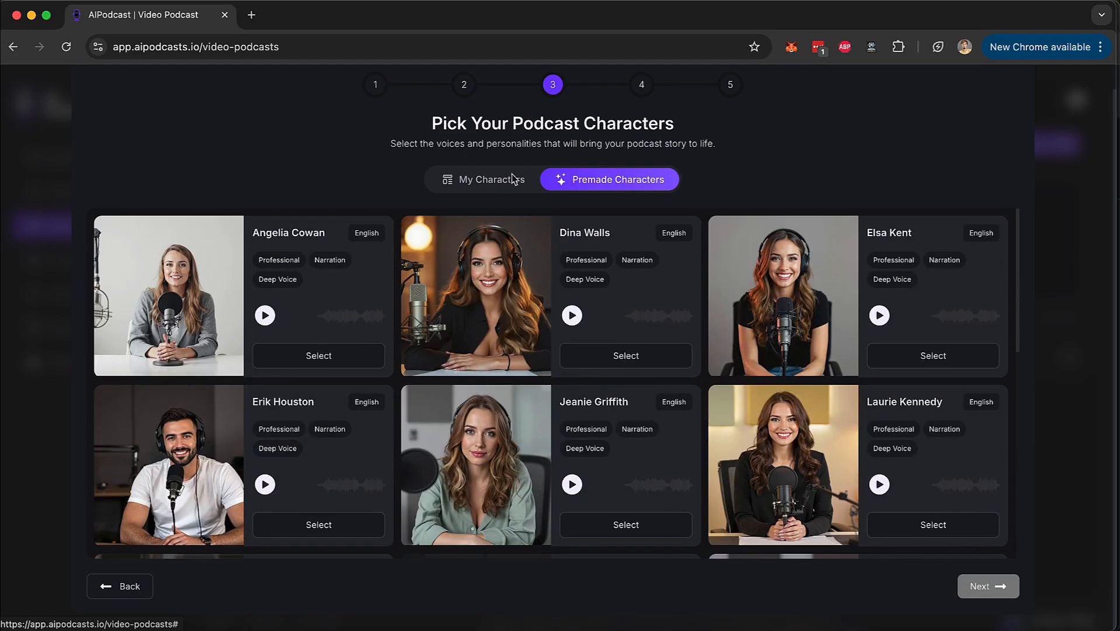
left_click(513, 178)
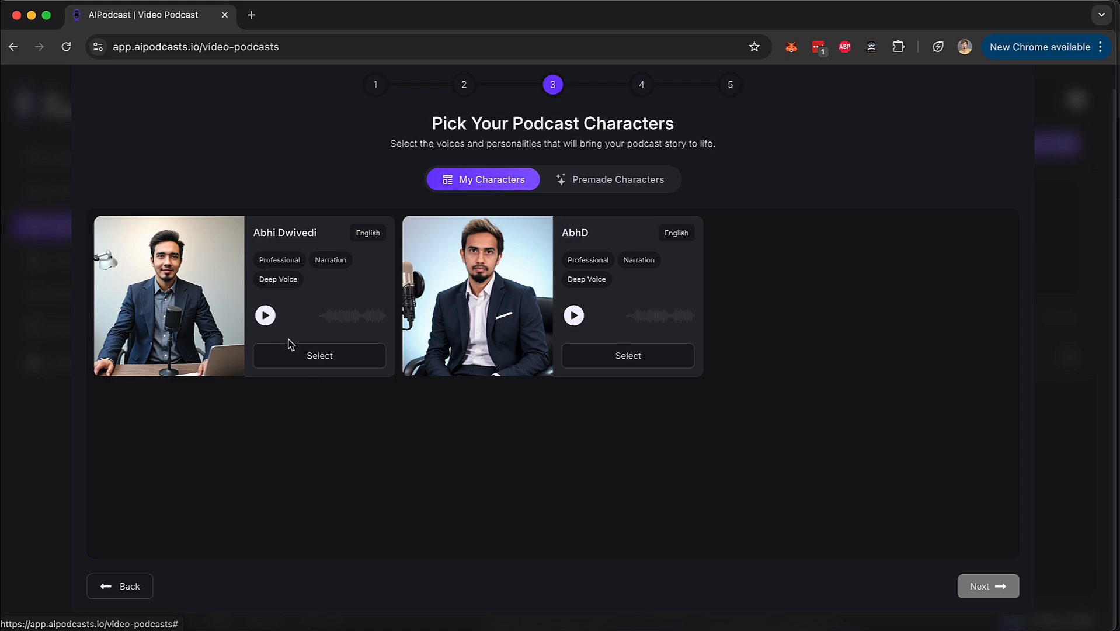
left_click(578, 320)
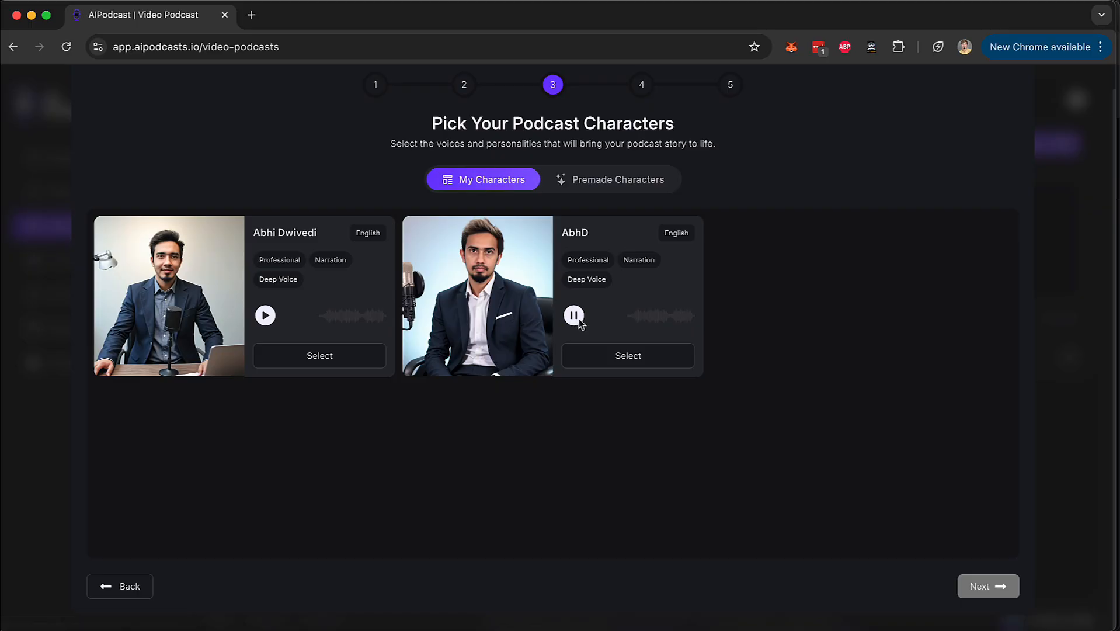
Choose the first custom character and the premade woman in the black T-shirt with headphones as the two podcast characters.
left_click(575, 316)
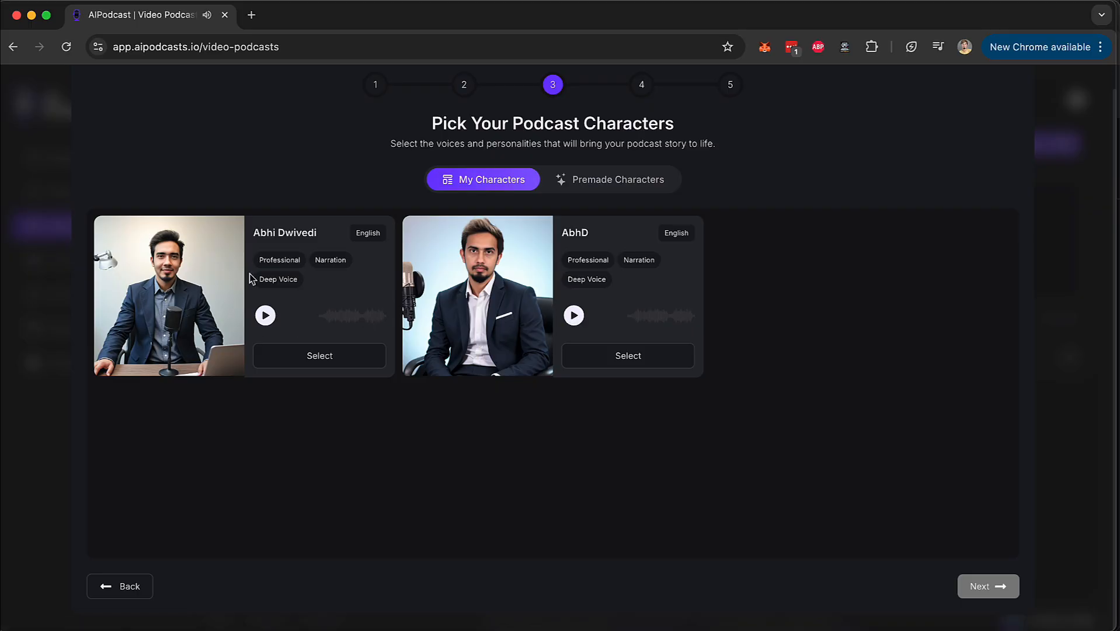
left_click(295, 357)
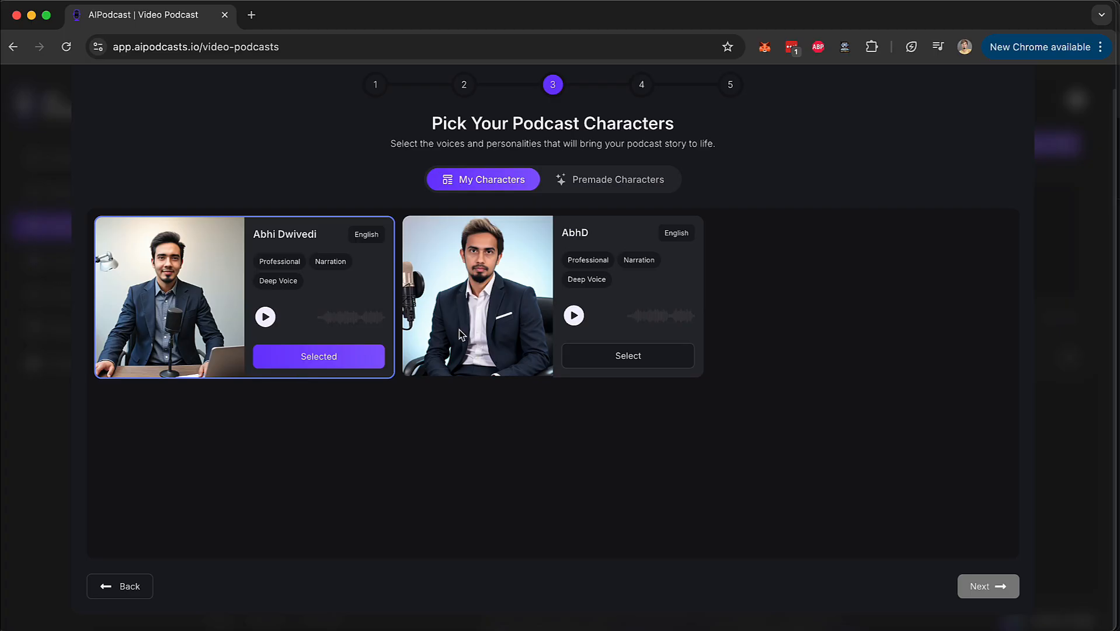
left_click(587, 186)
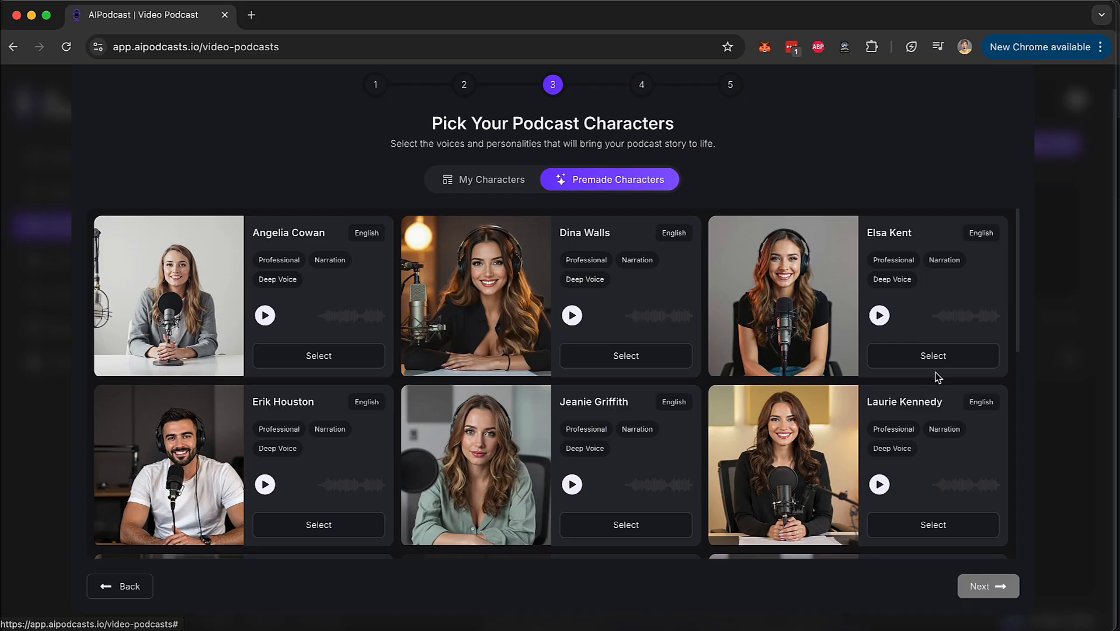
left_click(946, 359)
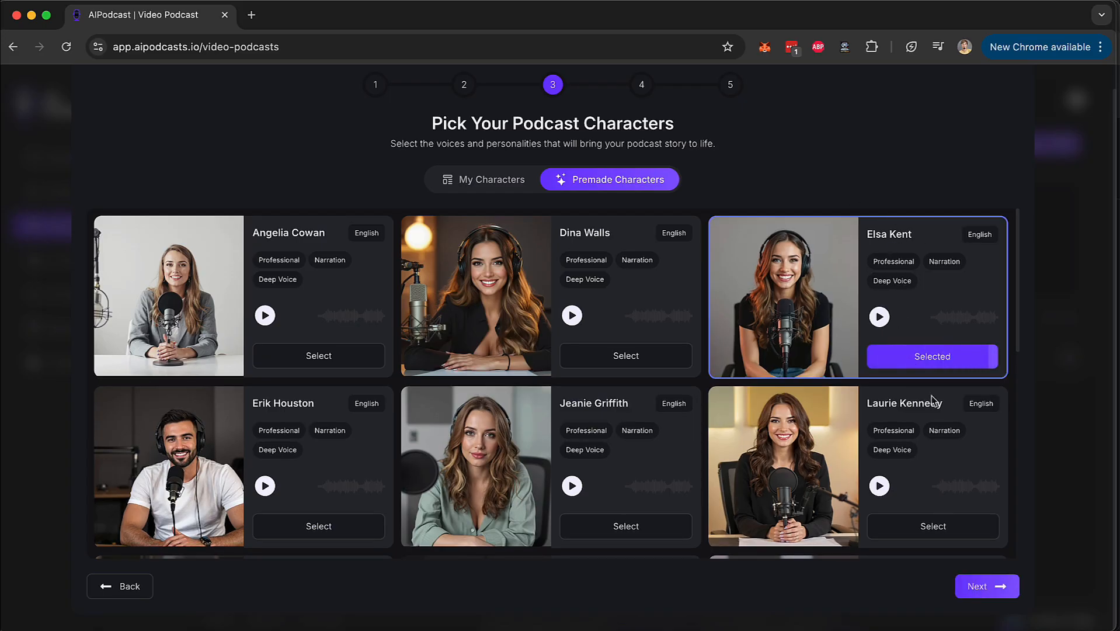
left_click(997, 587)
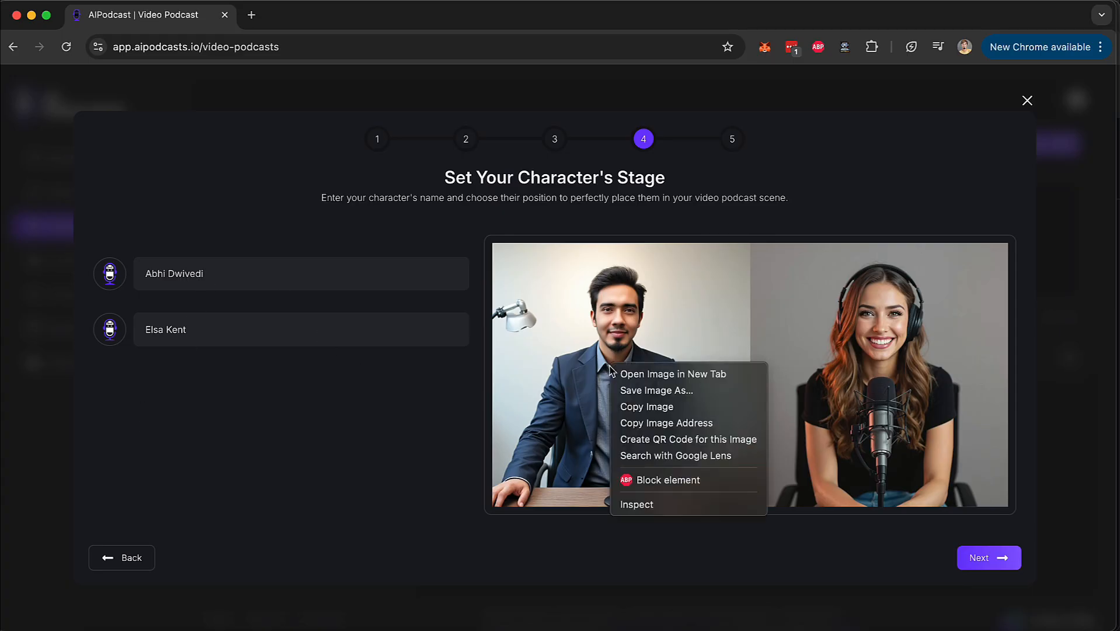
Accept the stage positions of the two characters and review the dialogue script from beginning to end.
mouse_move(668, 362)
left_mouse_down()
mouse_move(943, 359)
mouse_move(662, 361)
left_mouse_up()
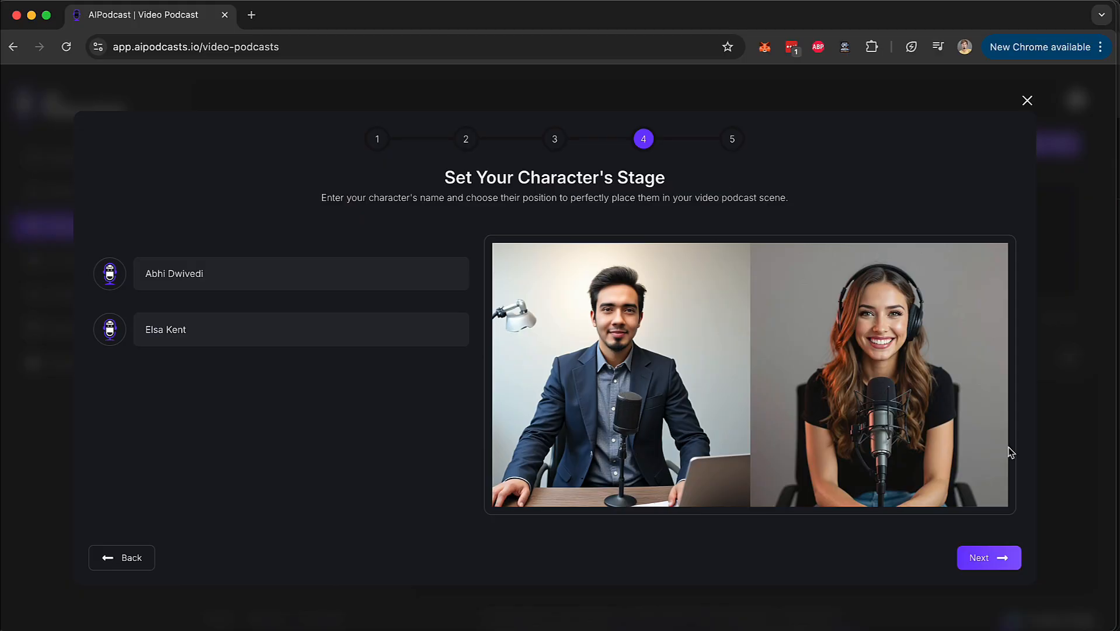
left_click(996, 556)
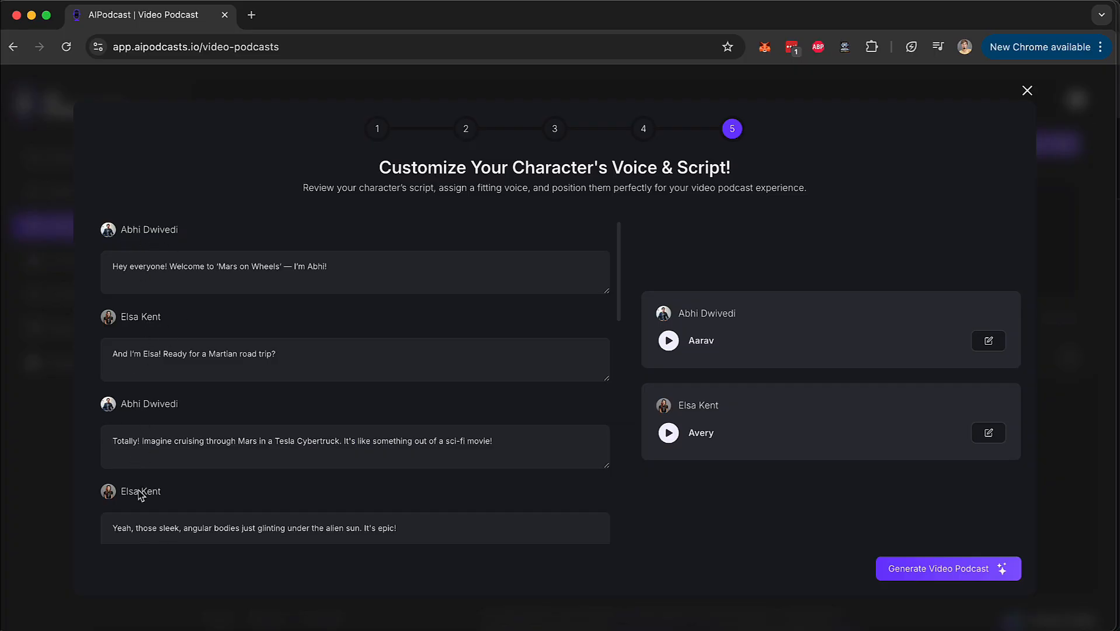
scroll(139, 495, "down", 10)
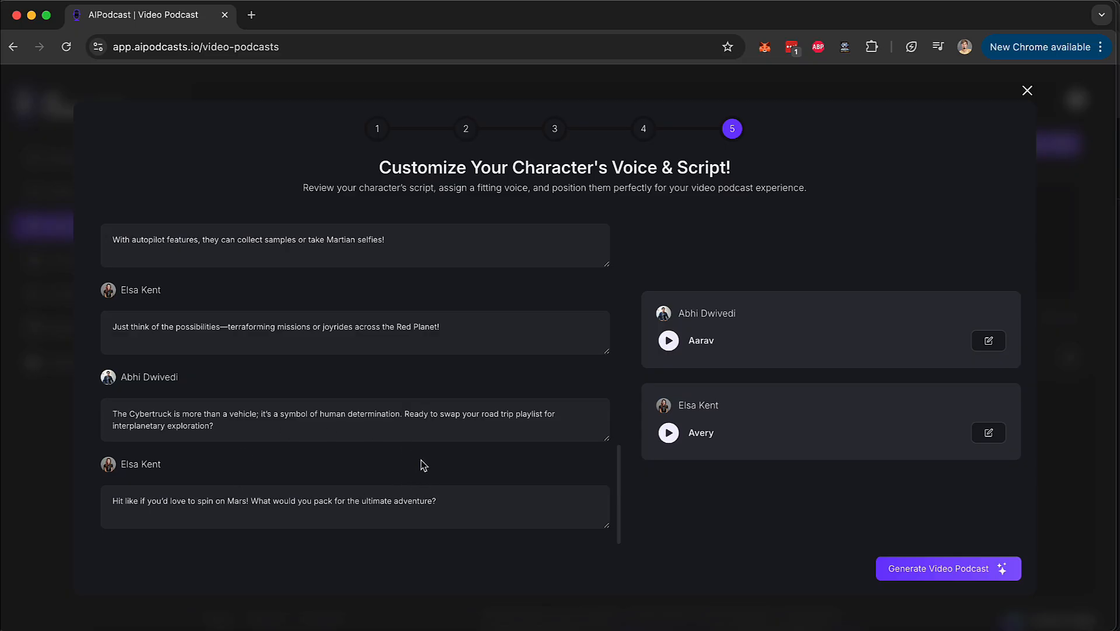
scroll(504, 464, "up", 10)
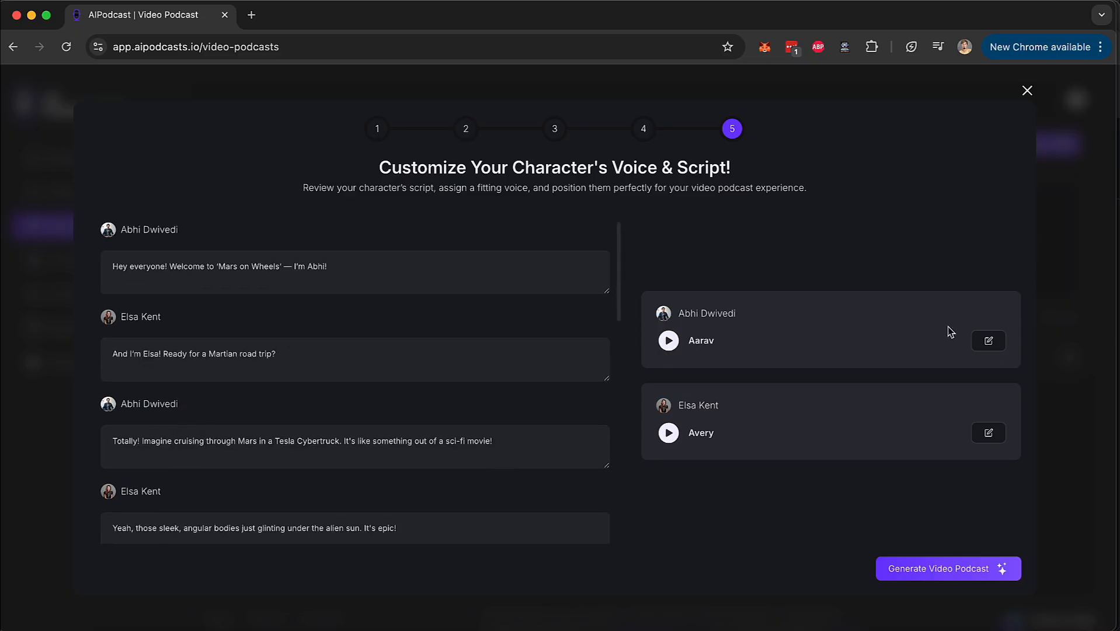
Examine the AI, custom and ElevenLabs voice options for the second character without choosing another voice.
left_click(989, 433)
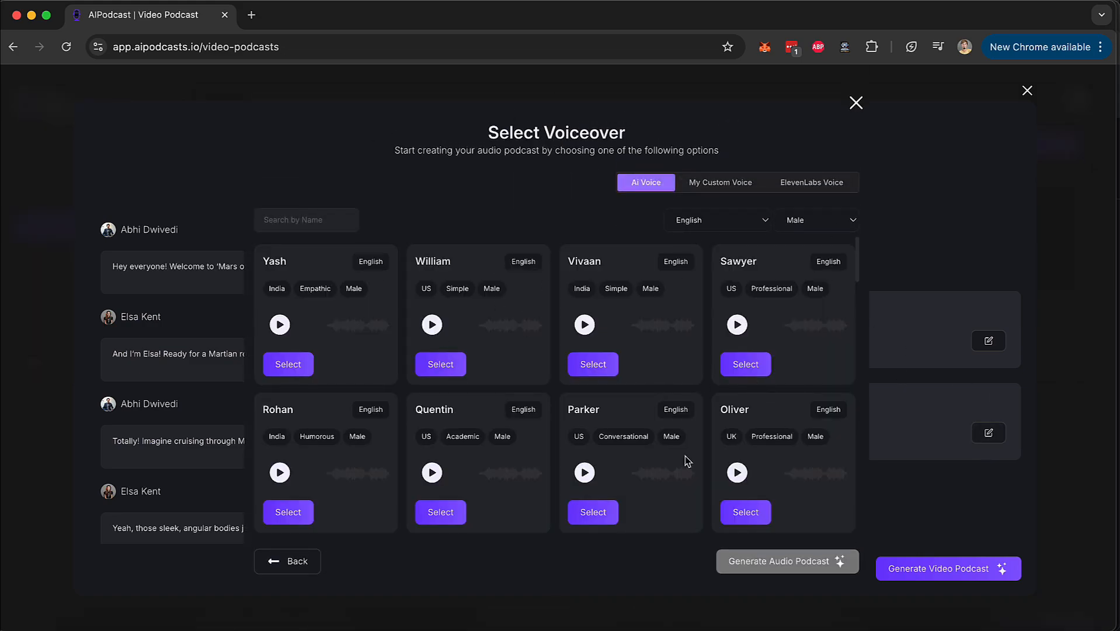
left_click(720, 185)
left_click(835, 183)
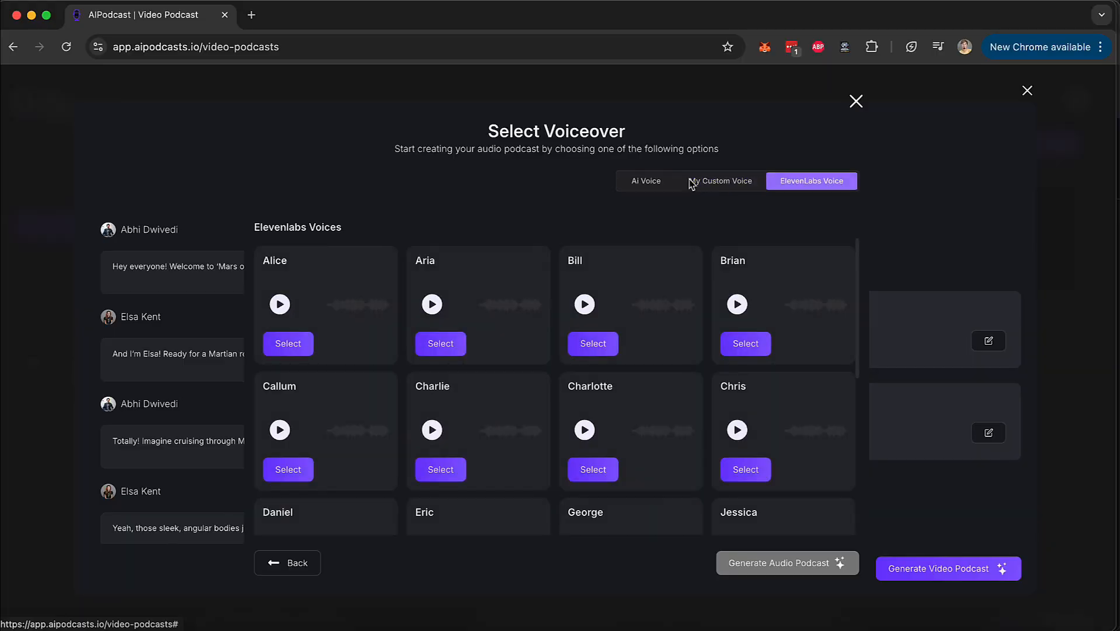
left_click(856, 102)
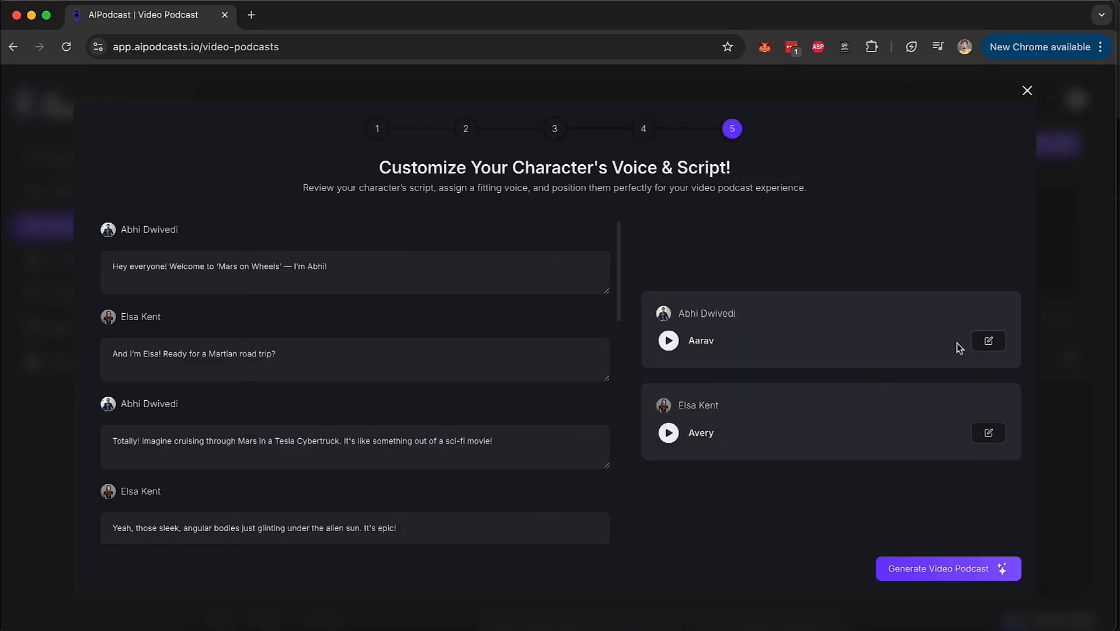
Generate the video podcast and open the "tesla cybertruck" project for editing.
left_click(958, 575)
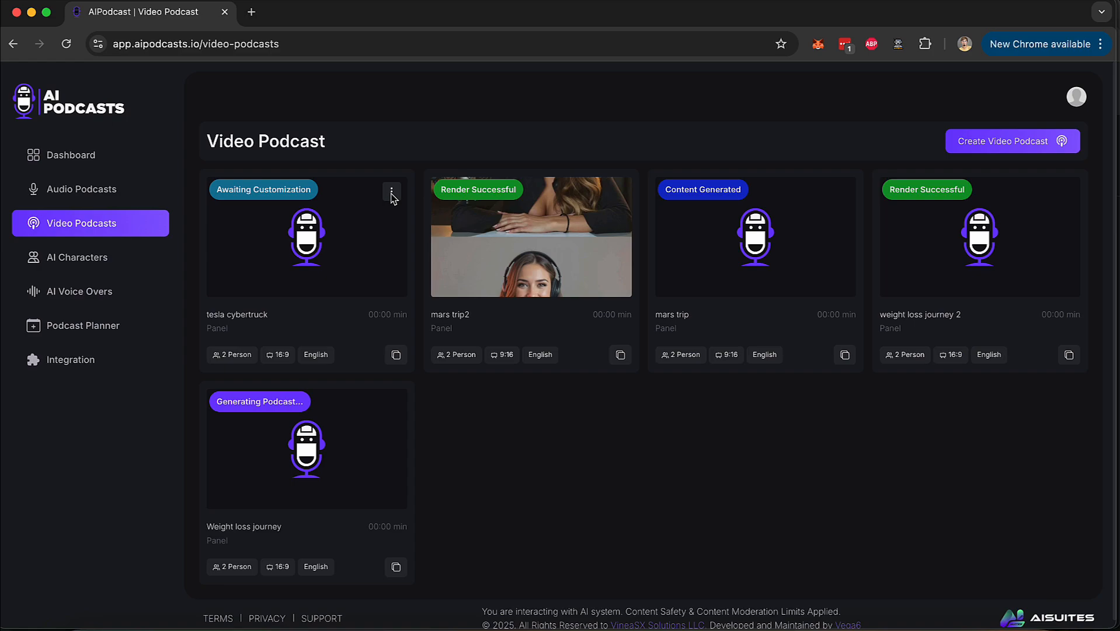
left_click(392, 194)
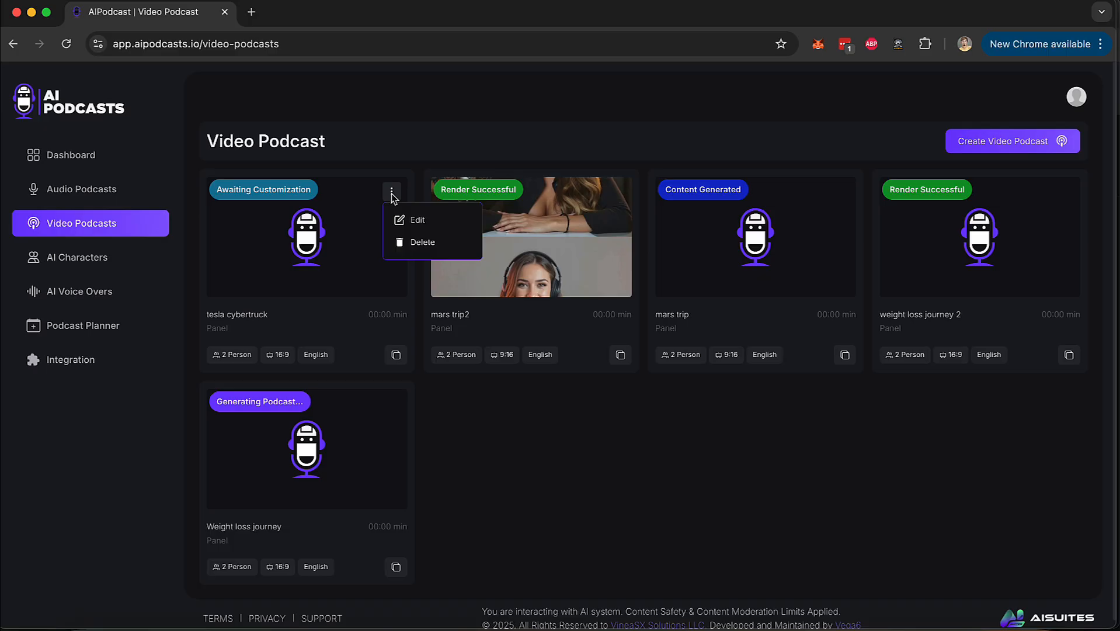
left_click(418, 220)
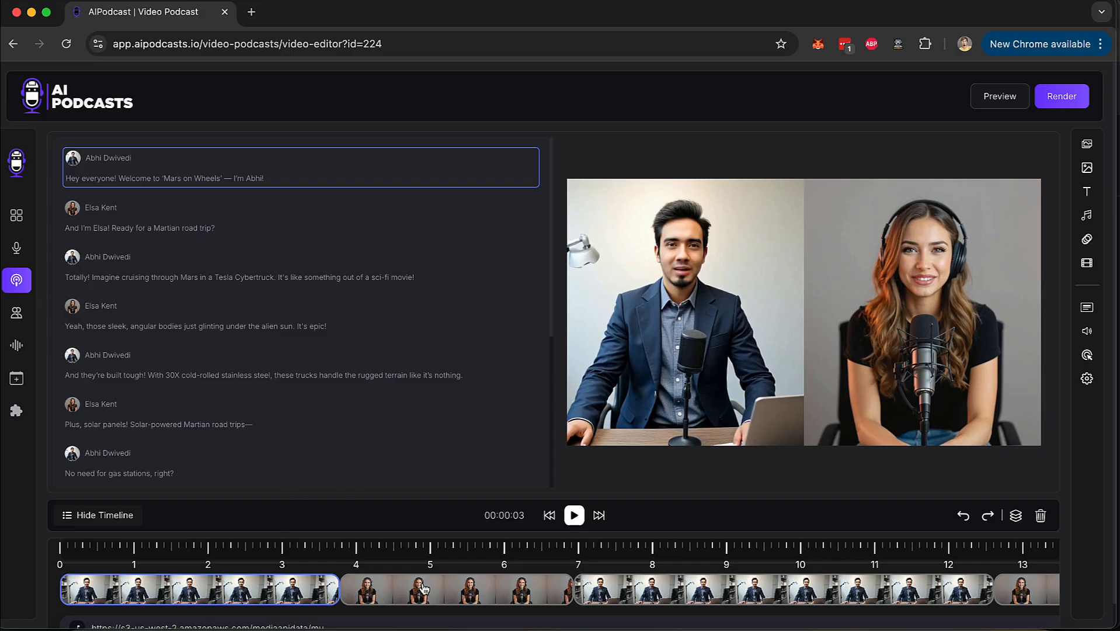
Look over the timeline clips, the video canvas and the set of editing tools in the video editor.
scroll(432, 587, "right", 15)
scroll(473, 583, "left", 15)
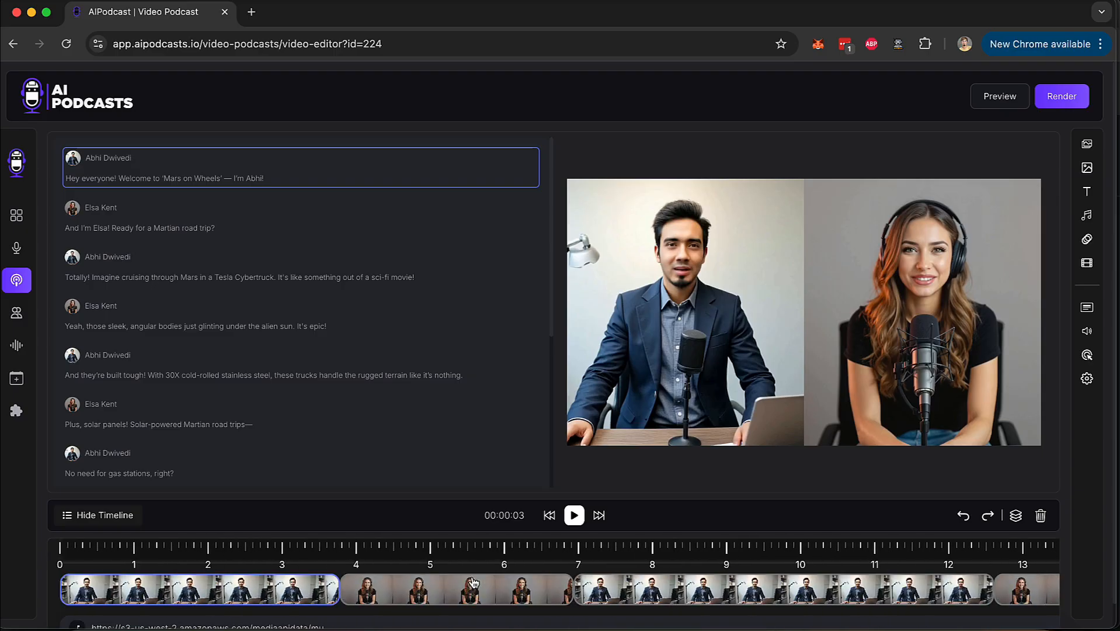
scroll(1103, 171, "up", 5)
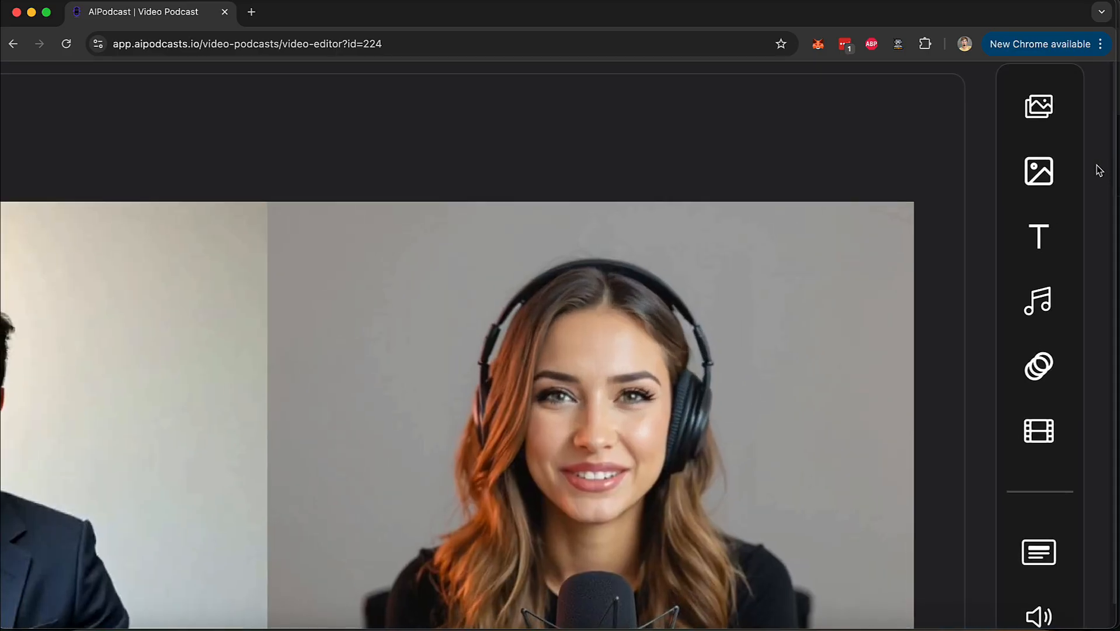
scroll(1048, 287, "down", 3)
scroll(1051, 288, "down", 5)
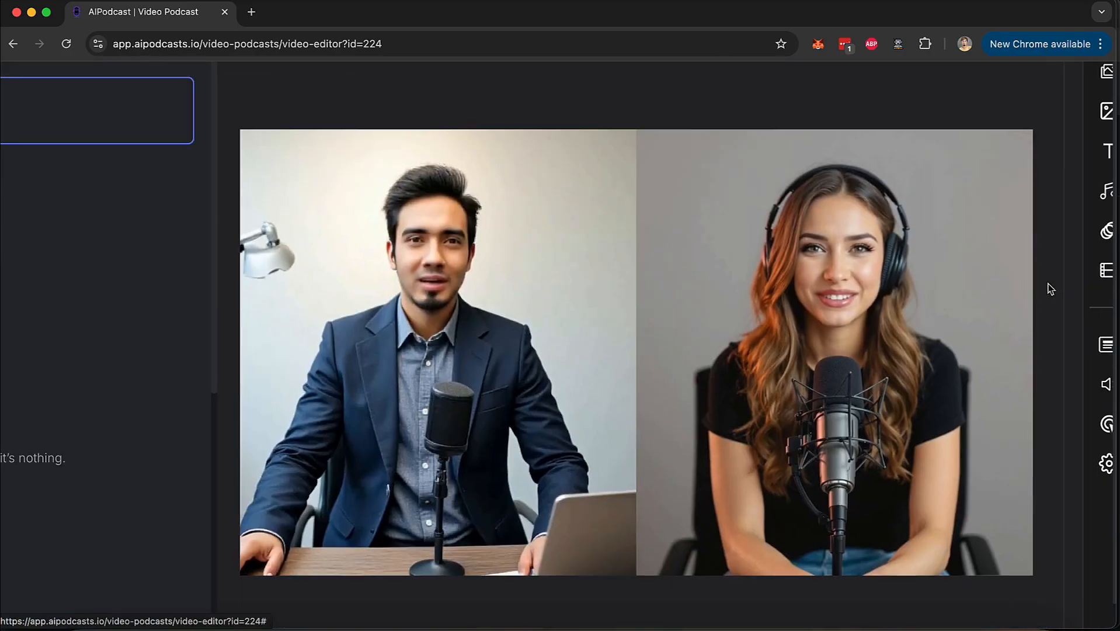
scroll(1051, 288, "down", 5)
Examine the background options for images, videos, uploads and AI images.
left_click(1087, 144)
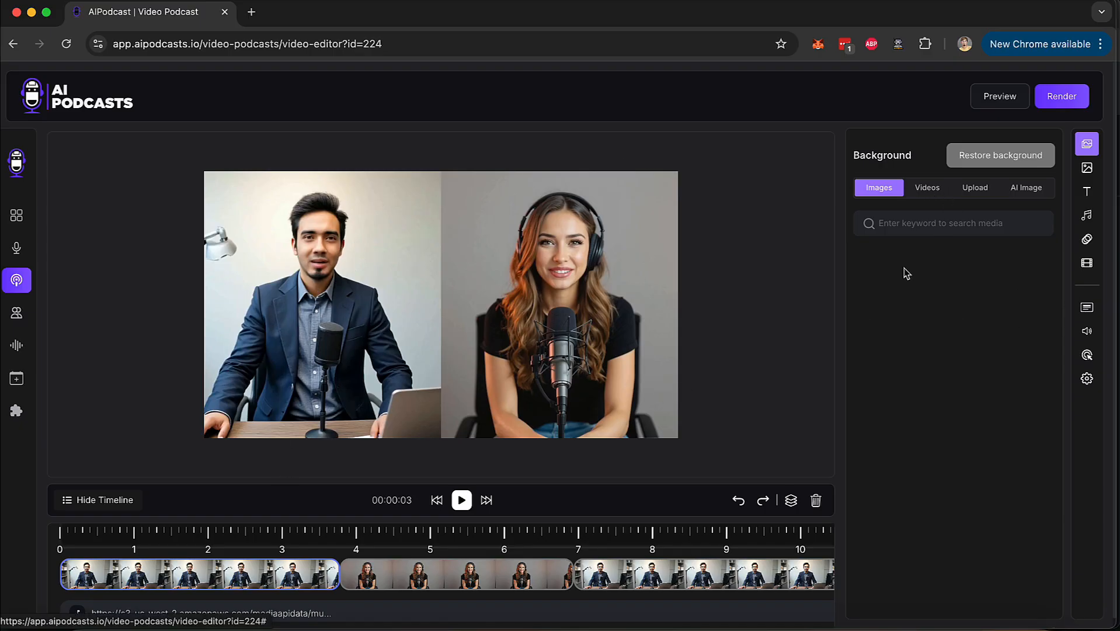
left_click(940, 195)
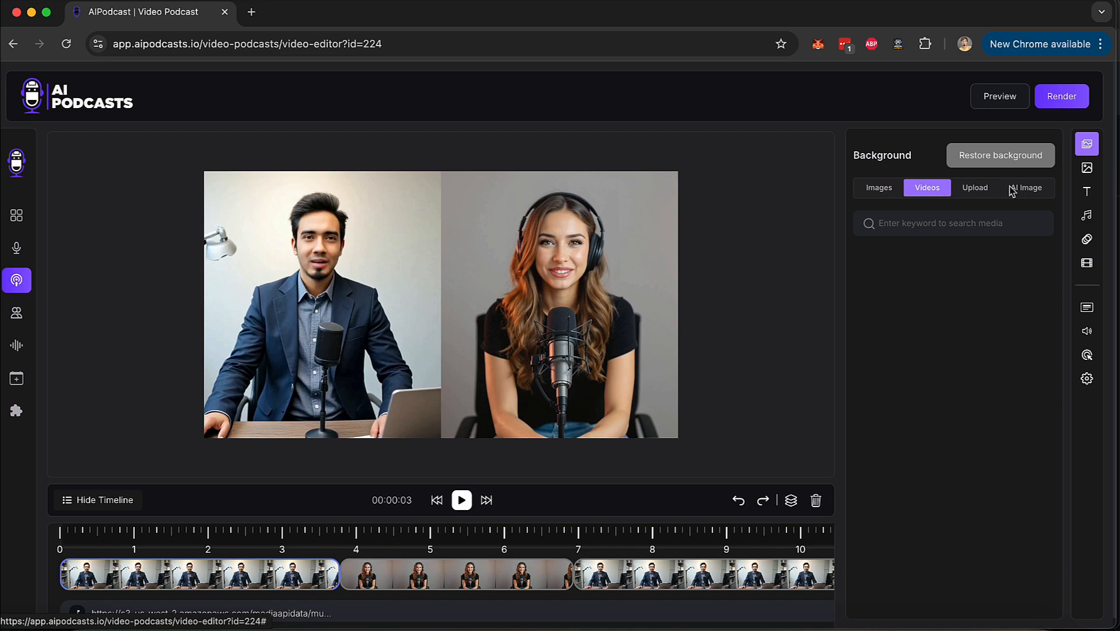
left_click(987, 190)
left_click(1032, 190)
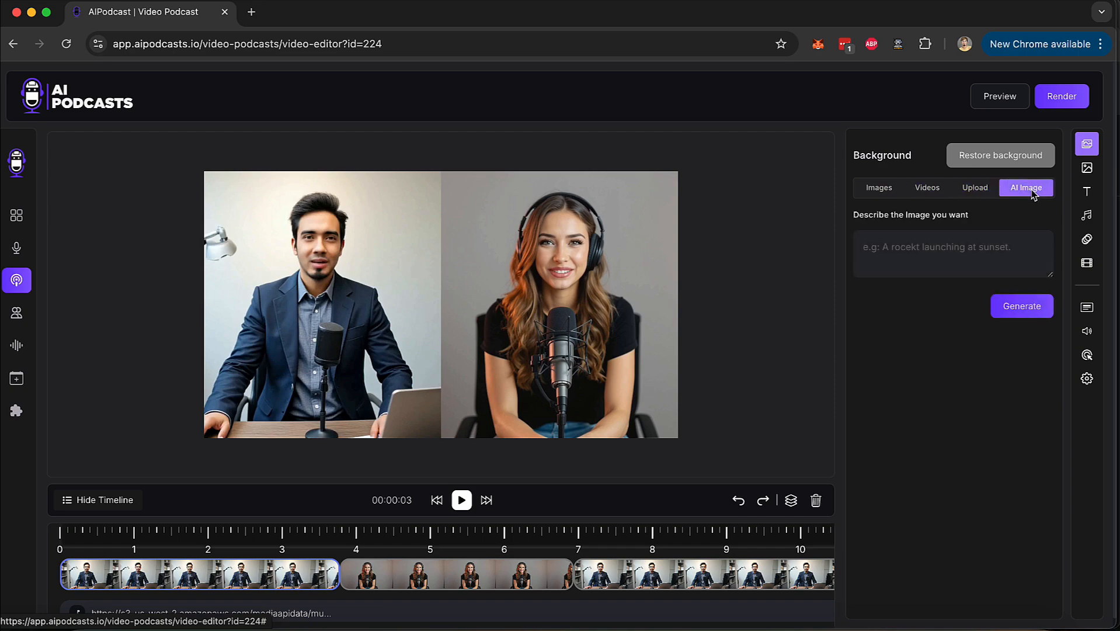
Search the media images for "planet mars", place the red planet picture at the top between the two speakers and delete it.
left_click(1087, 168)
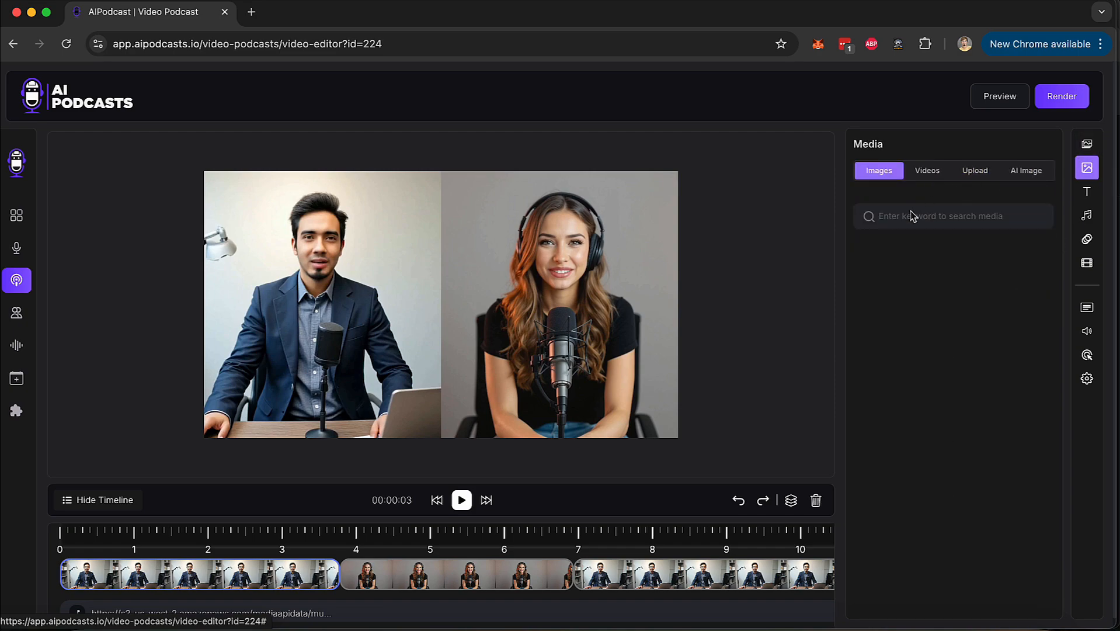
type("p")
key("BackSpace")
type("planet mars")
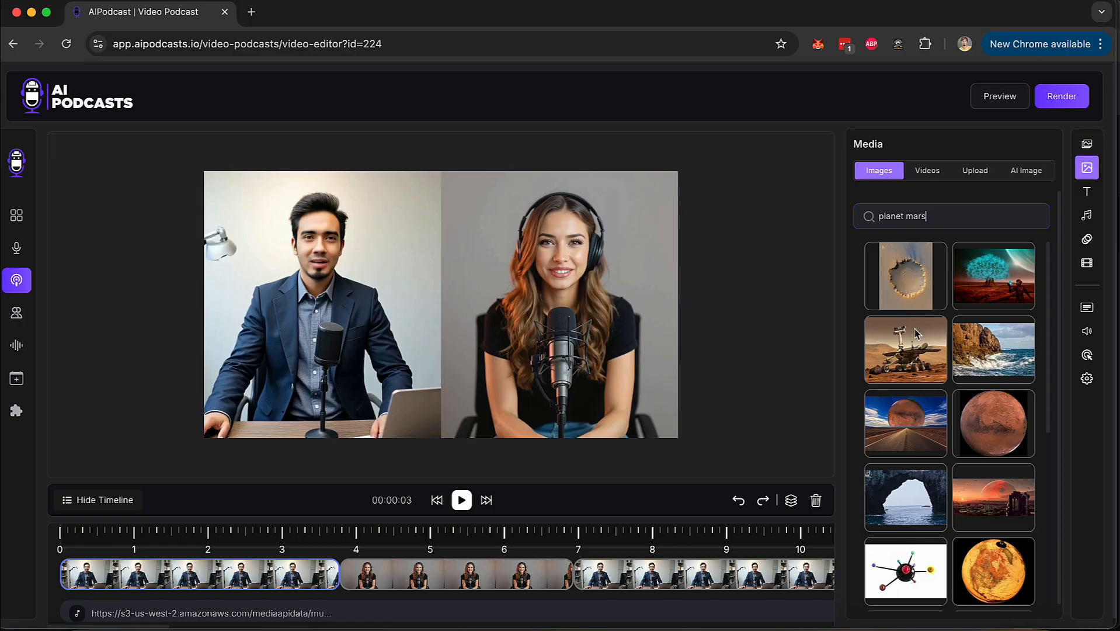
left_click(996, 449)
left_click_drag(424, 264, 431, 228)
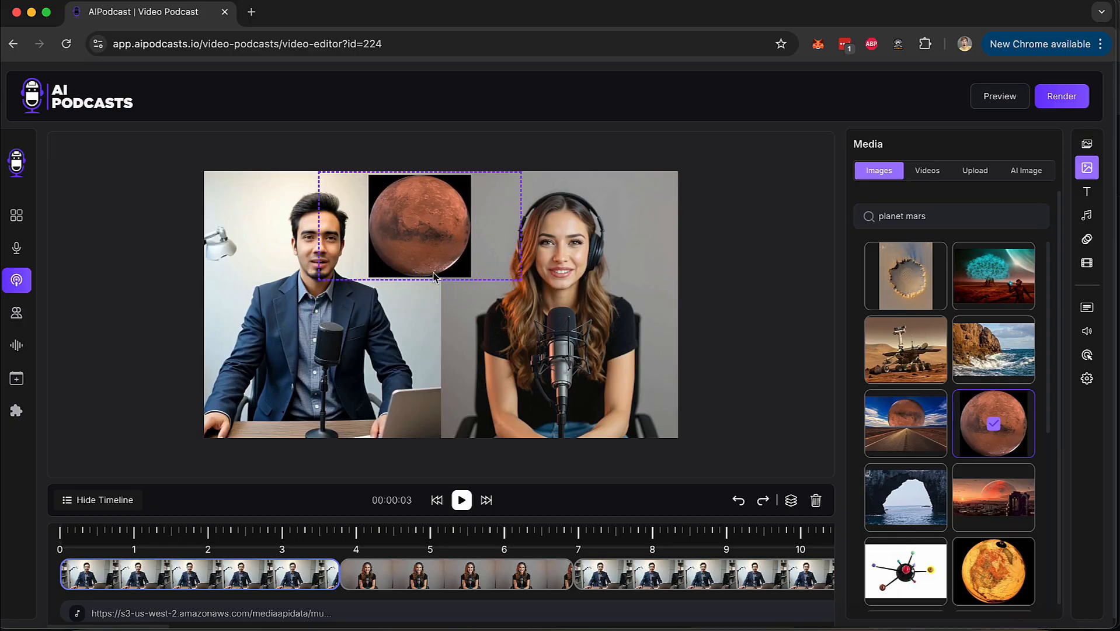
left_click(816, 501)
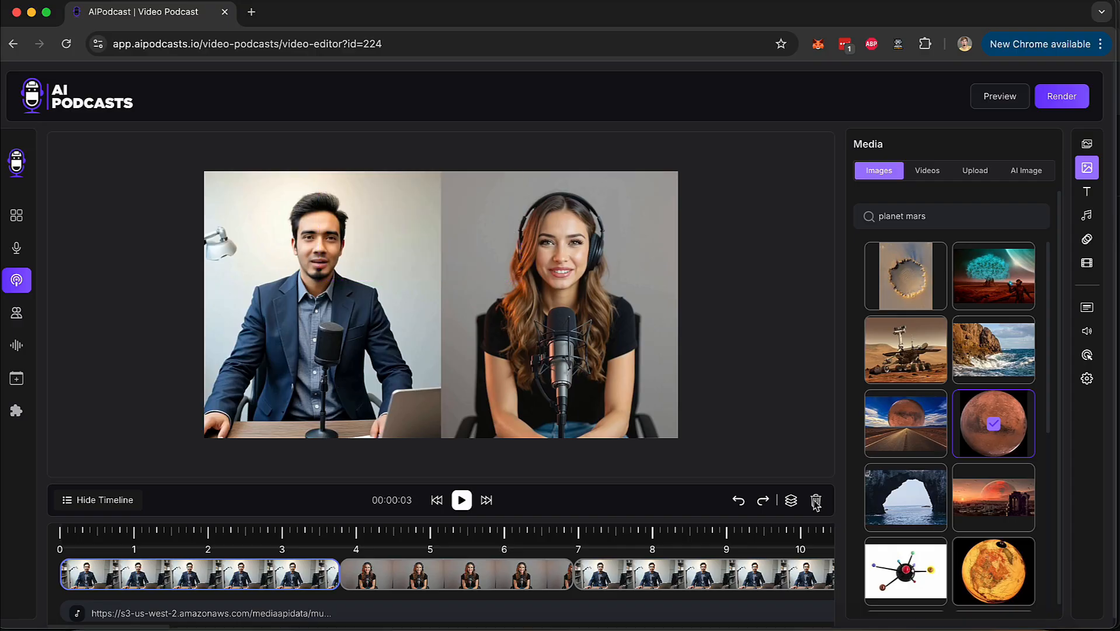
Add a new text layer and place it at the top centre of the video between the two speakers.
left_click(1026, 171)
left_click(1087, 191)
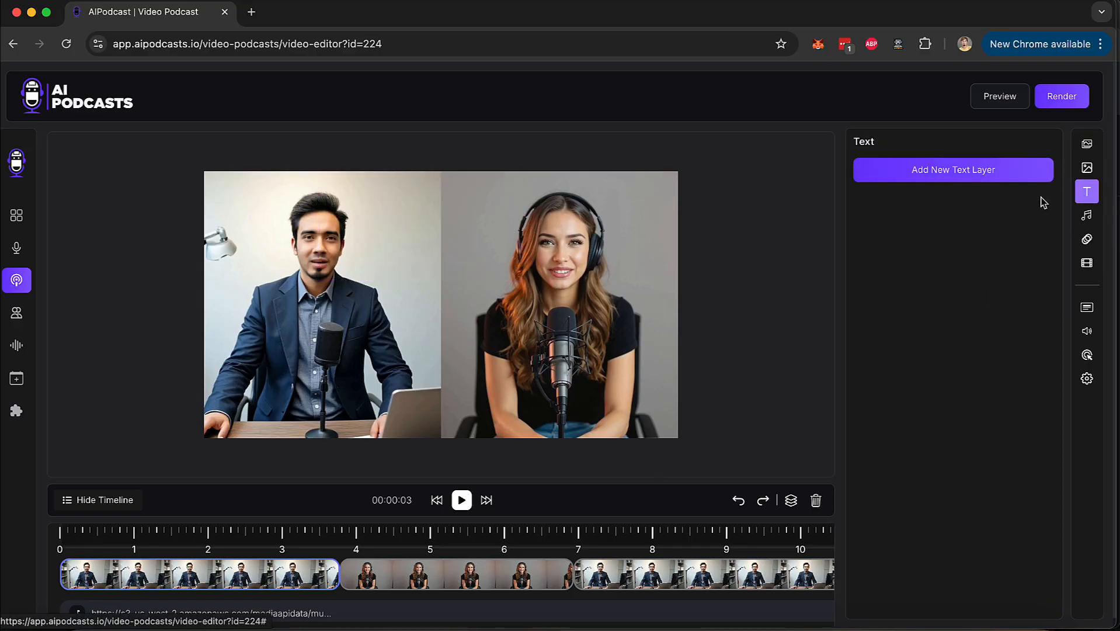
left_click(976, 176)
left_click_drag(409, 360, 469, 195)
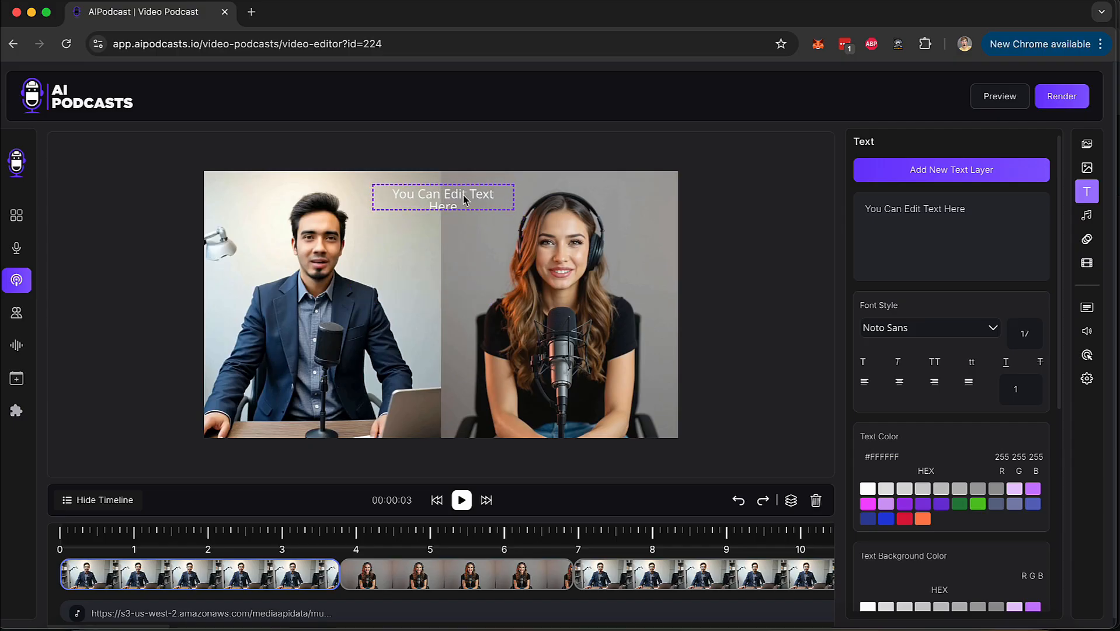
Change the new layer's text to "New Episode!" and deselect the layer.
left_click(936, 272)
key("ctrl+a")
type("www.")
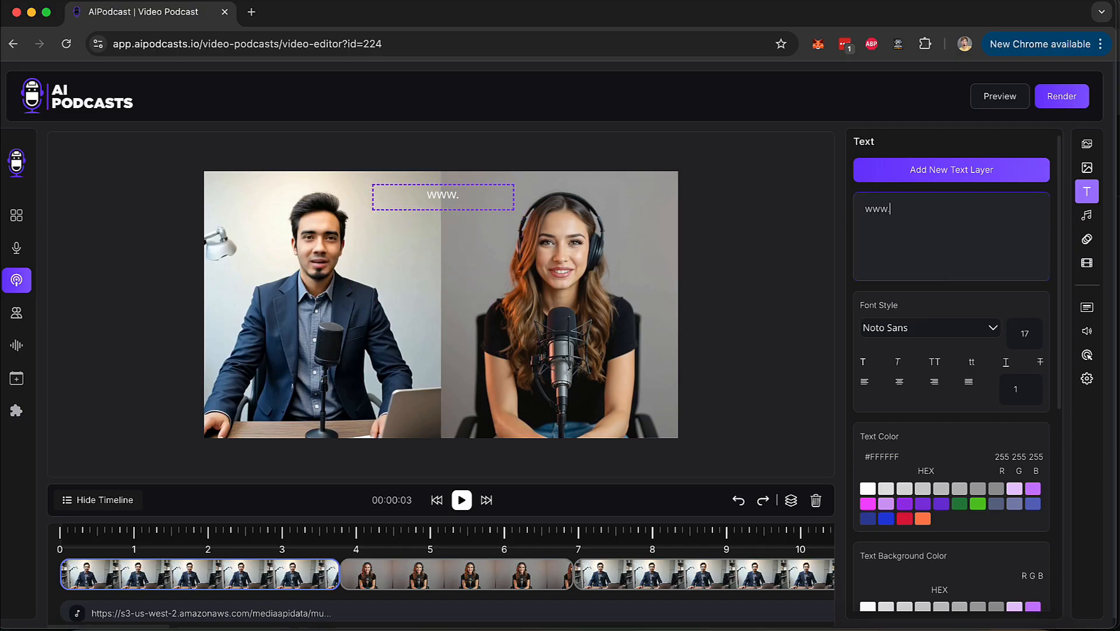
key("ctrl+a")
type("New Episode!")
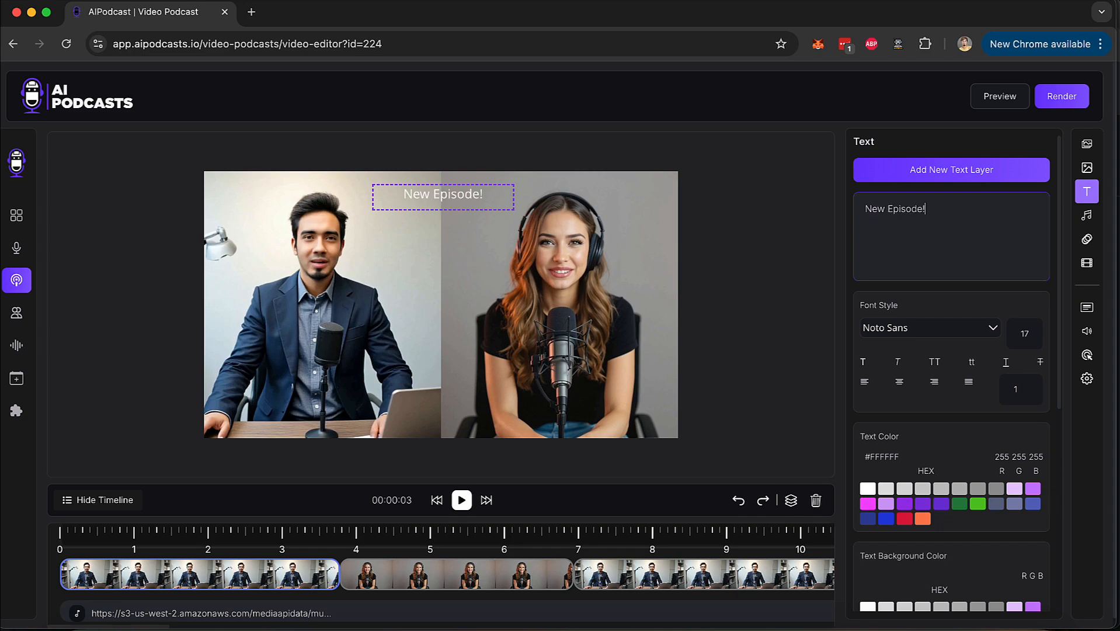
left_click(438, 282)
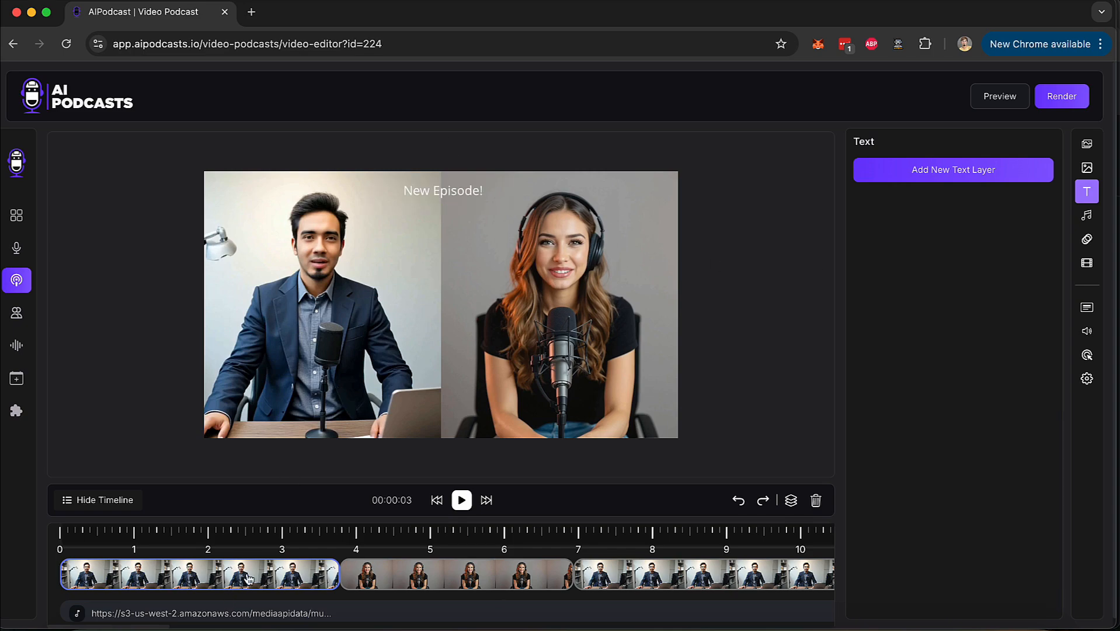
Select the second timeline clip and examine the background audio tracks and the layer animation settings.
left_click(426, 577)
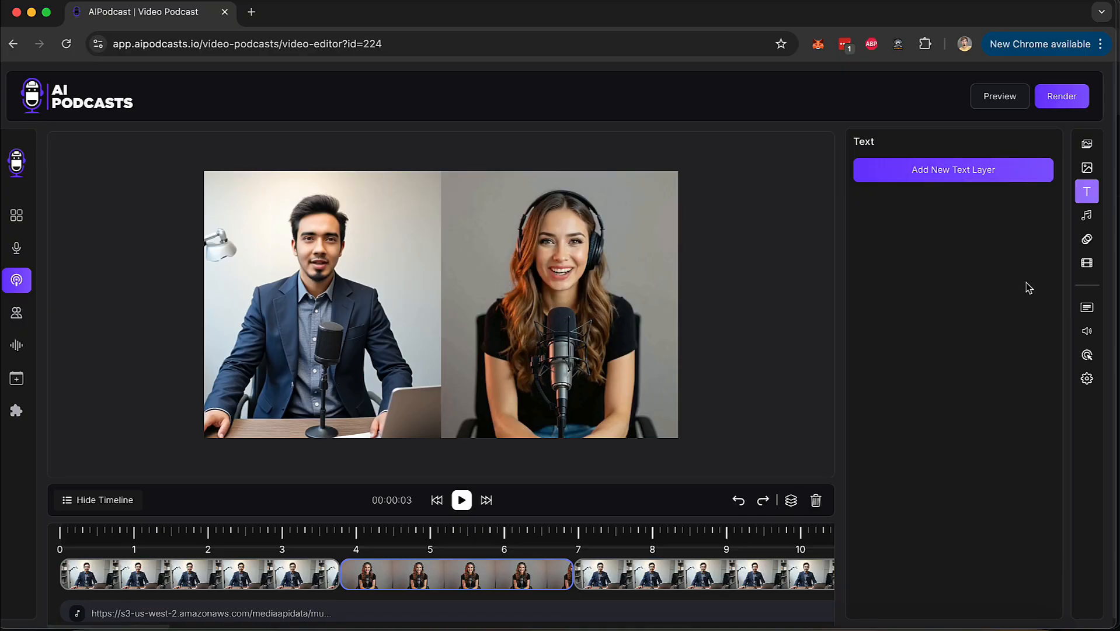
left_click(1087, 216)
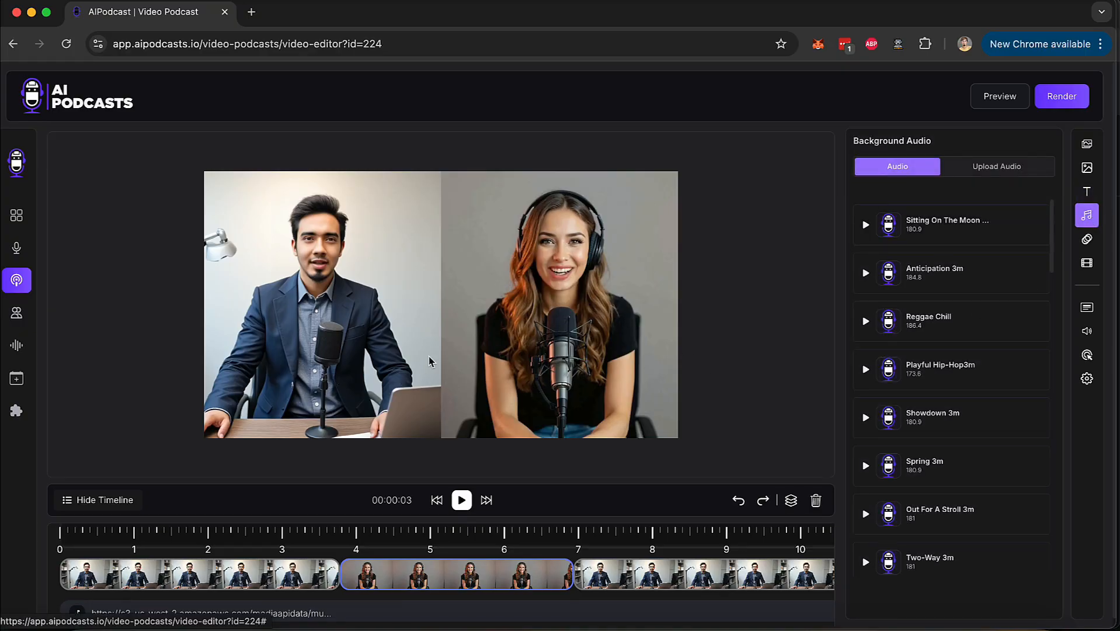
scroll(952, 508, "down", 8)
scroll(952, 507, "up", 10)
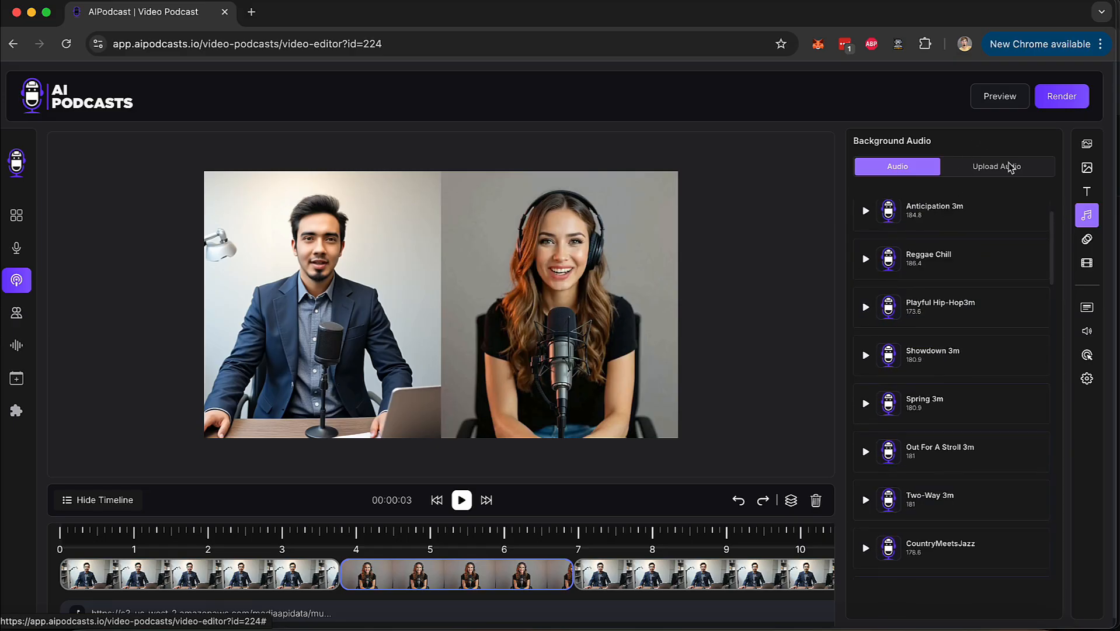
left_click(1087, 237)
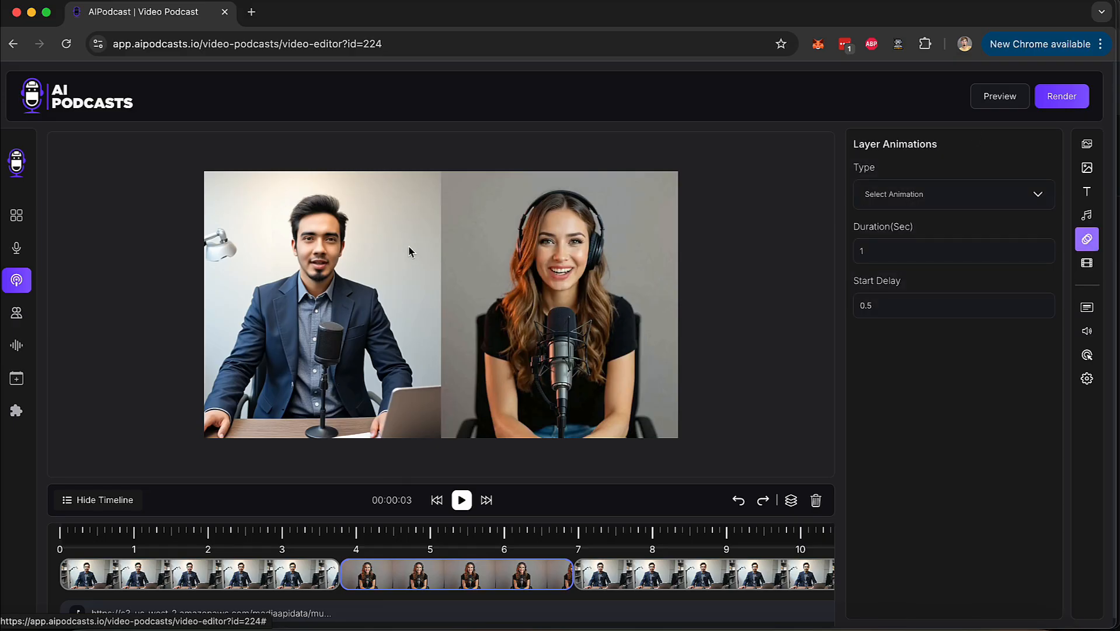
Add the red planet picture from the media images to the second clip, between the two speakers.
left_click(1090, 173)
left_click(881, 171)
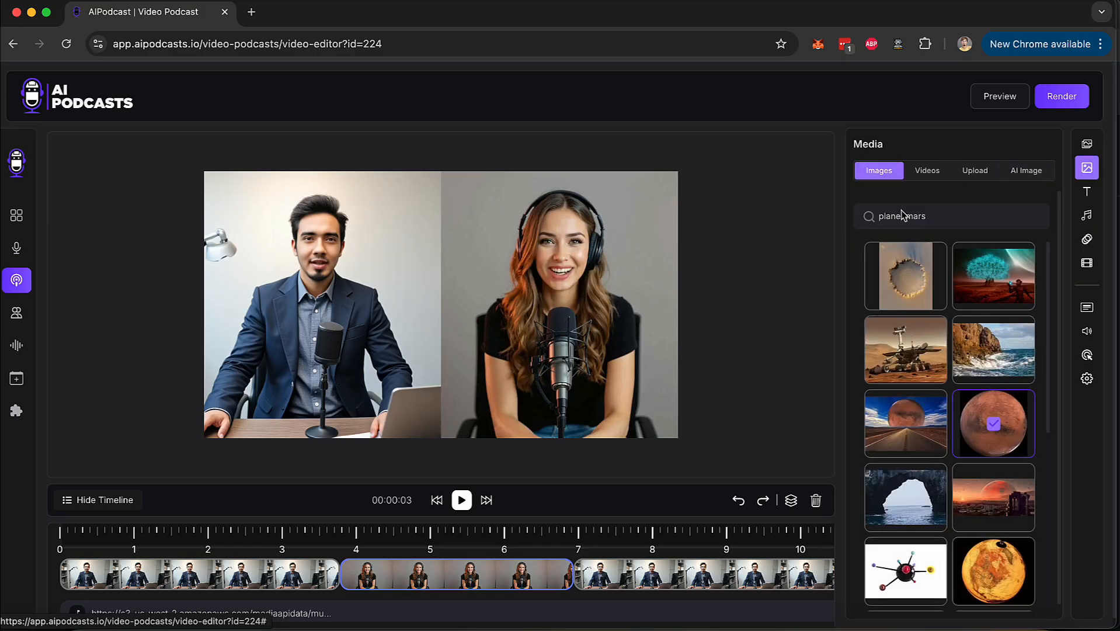
left_click(1004, 411)
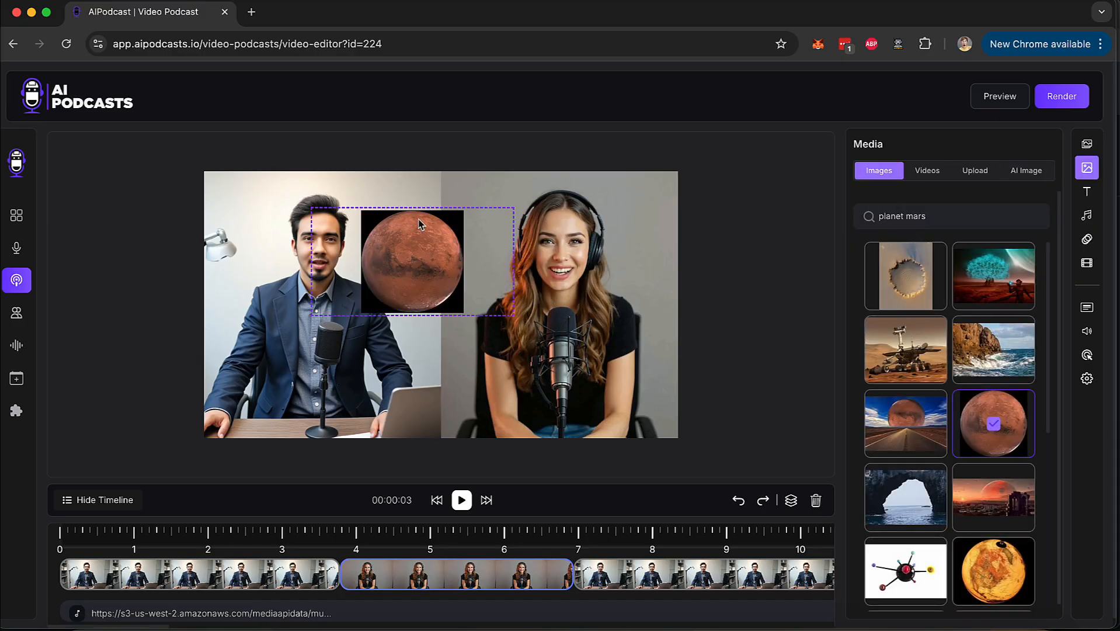
Apply the bounceIn animation with a duration of 06 seconds to the planet picture, and delete the picture.
left_click(1086, 242)
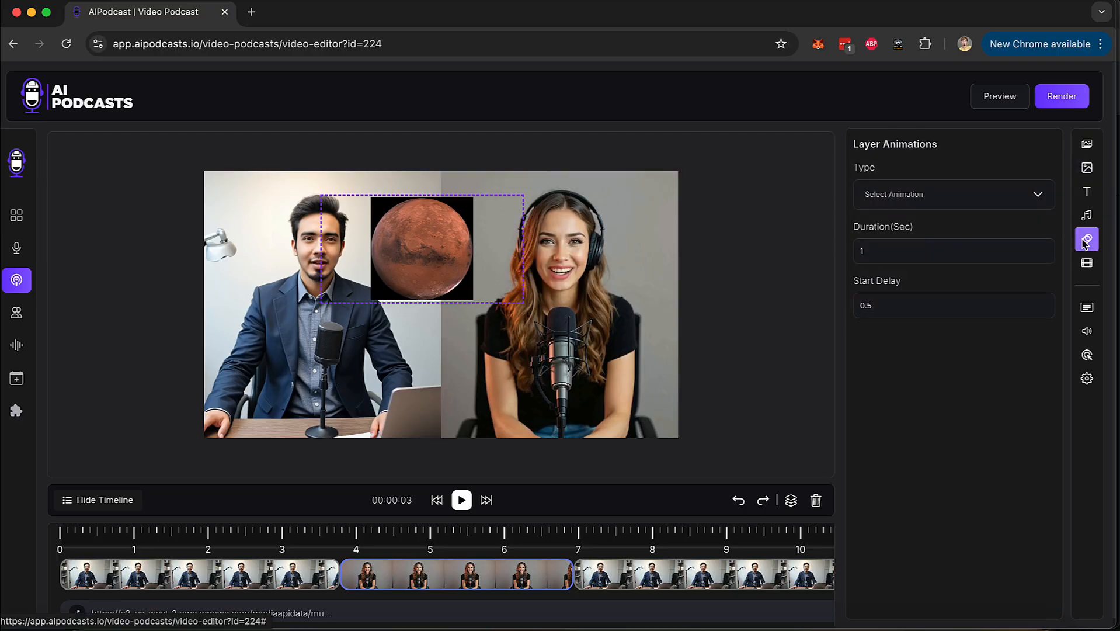
left_click(890, 205)
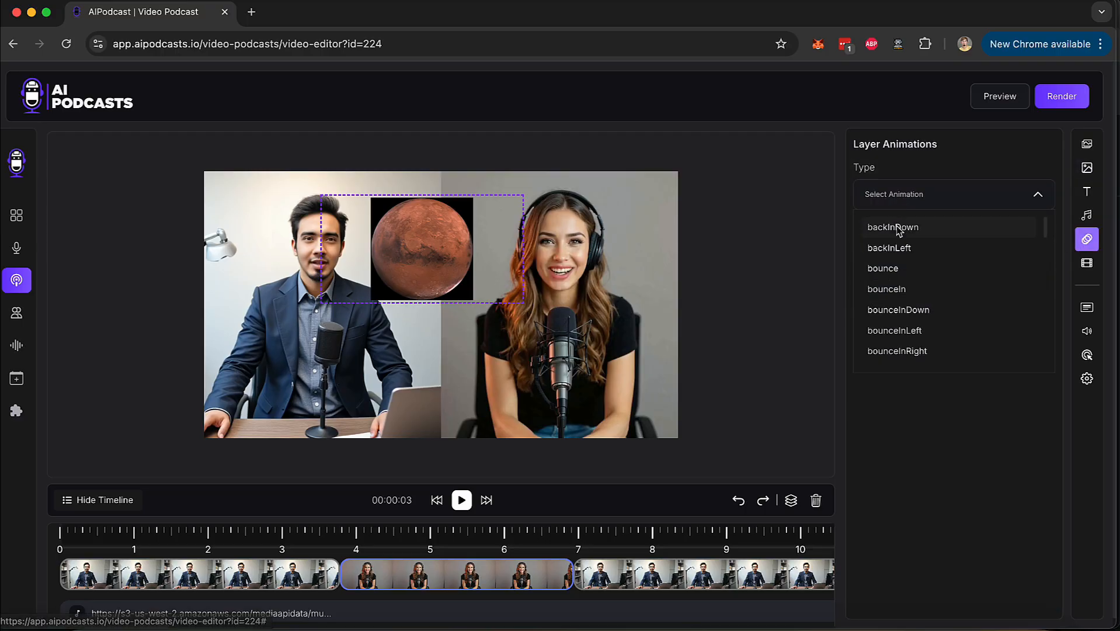
left_click(911, 298)
left_click(890, 255)
key("BackSpace")
type("06")
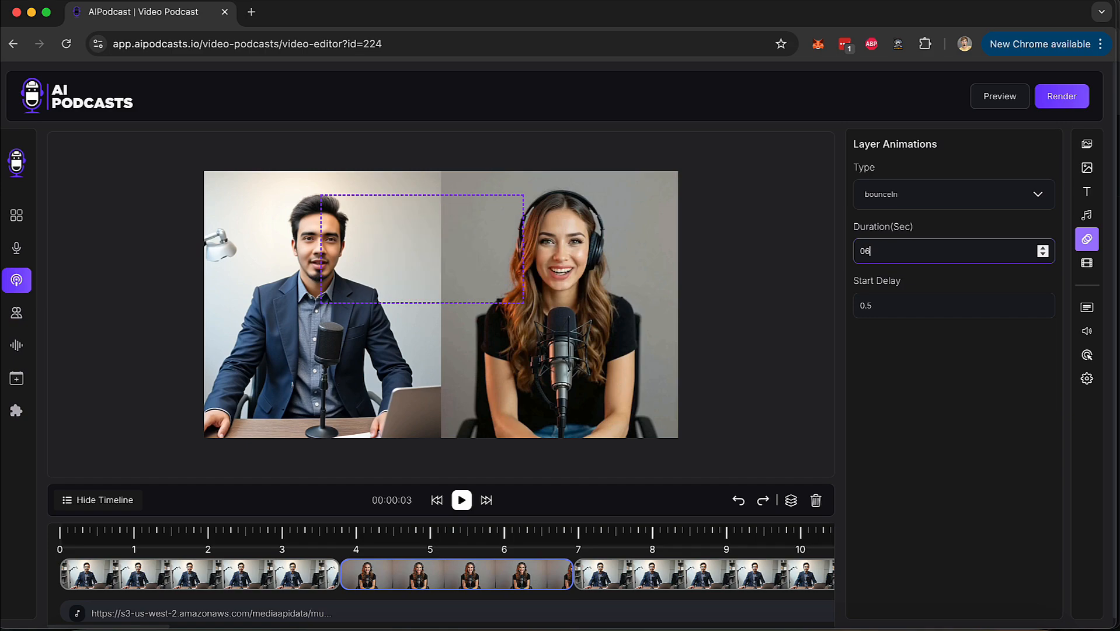
left_click(915, 344)
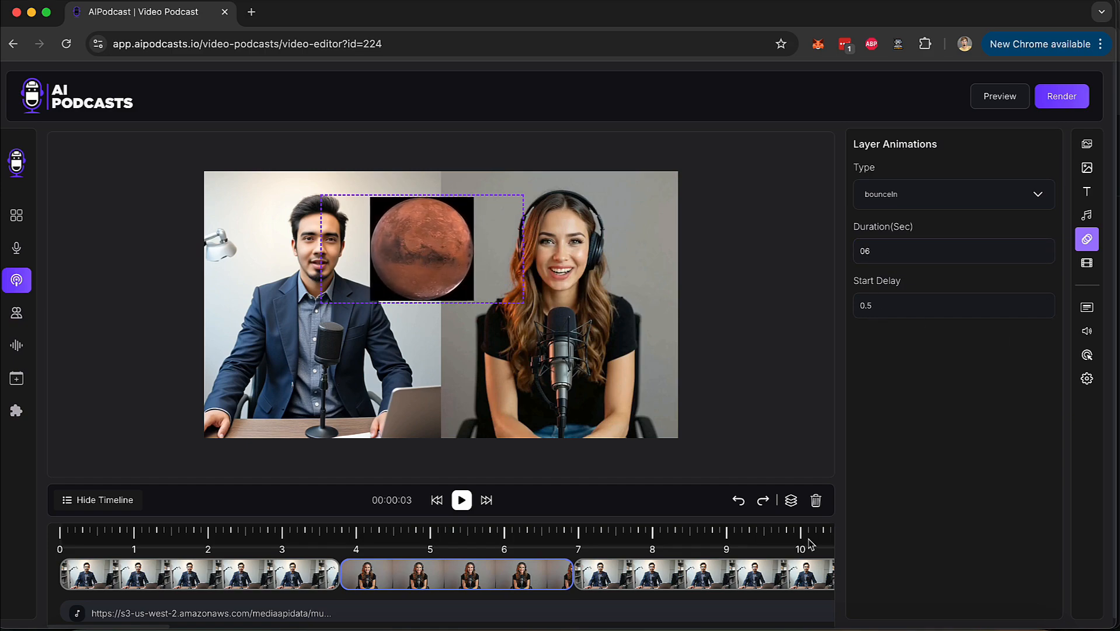
left_click(816, 500)
Enable the intro in the credits to examine its upload and selection options, and disable it again.
left_click(1087, 263)
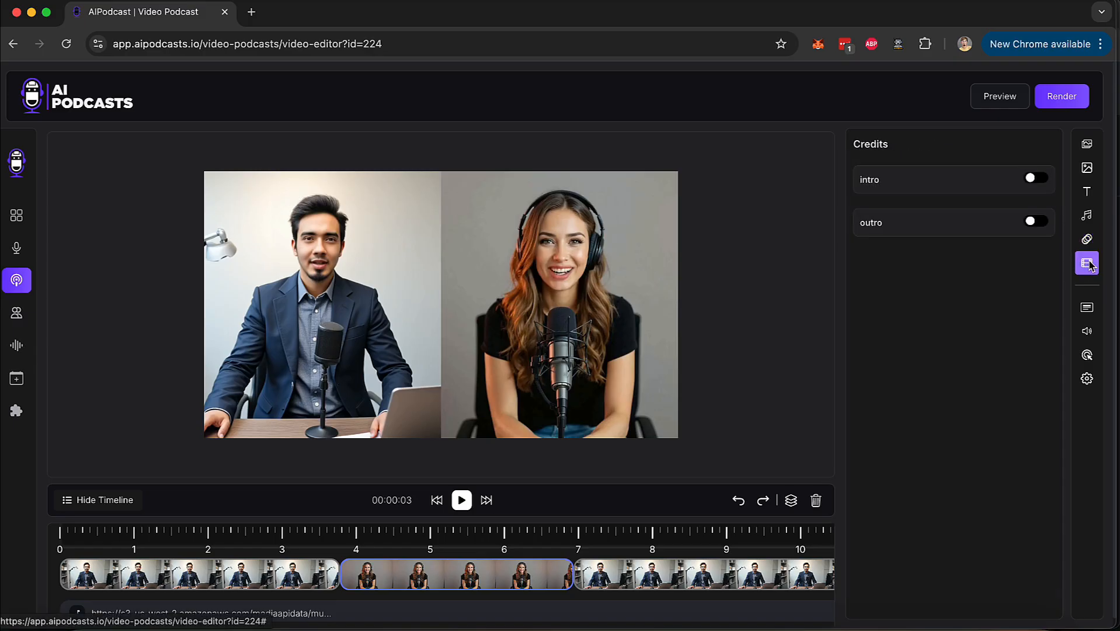
left_click(1042, 182)
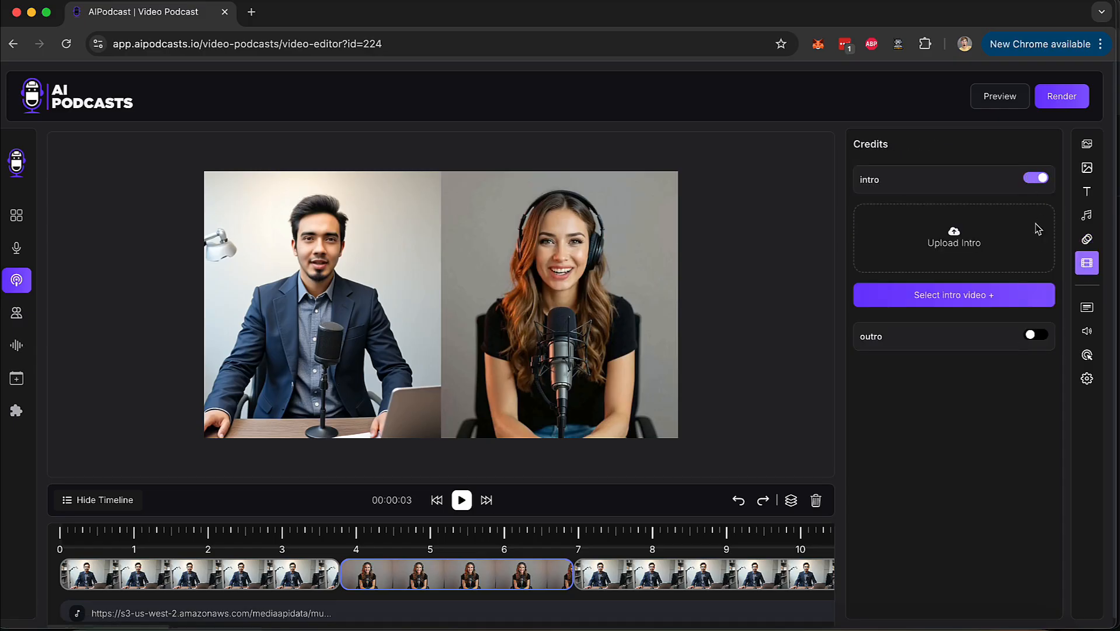
left_click(1029, 183)
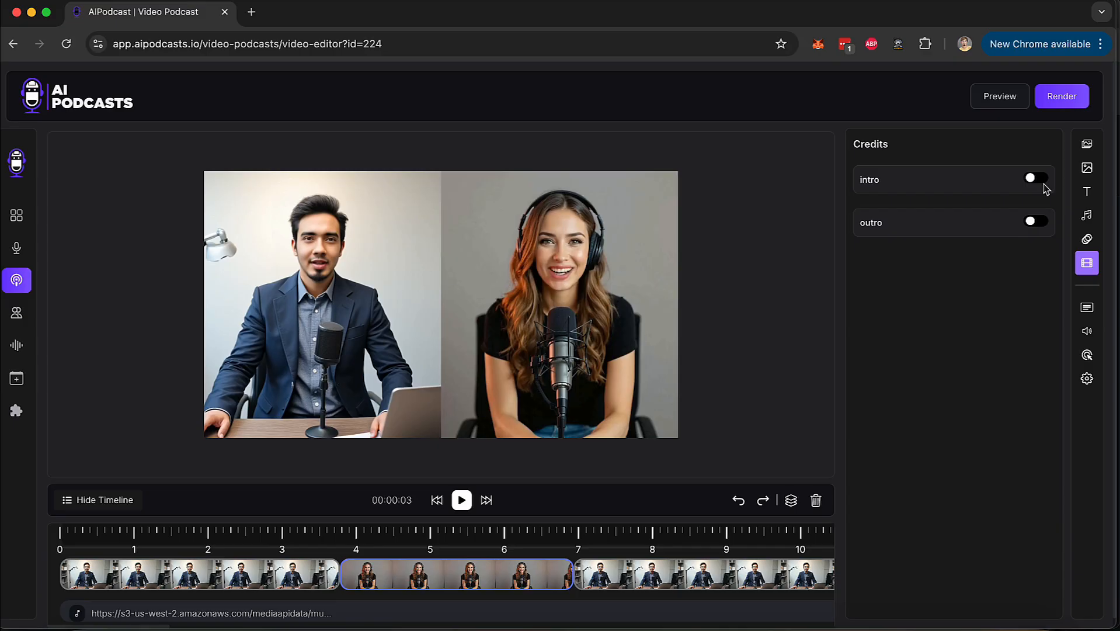
Enable captions, choose the pink italic "THE QUICK" caption style and look through the other styles.
left_click(1087, 307)
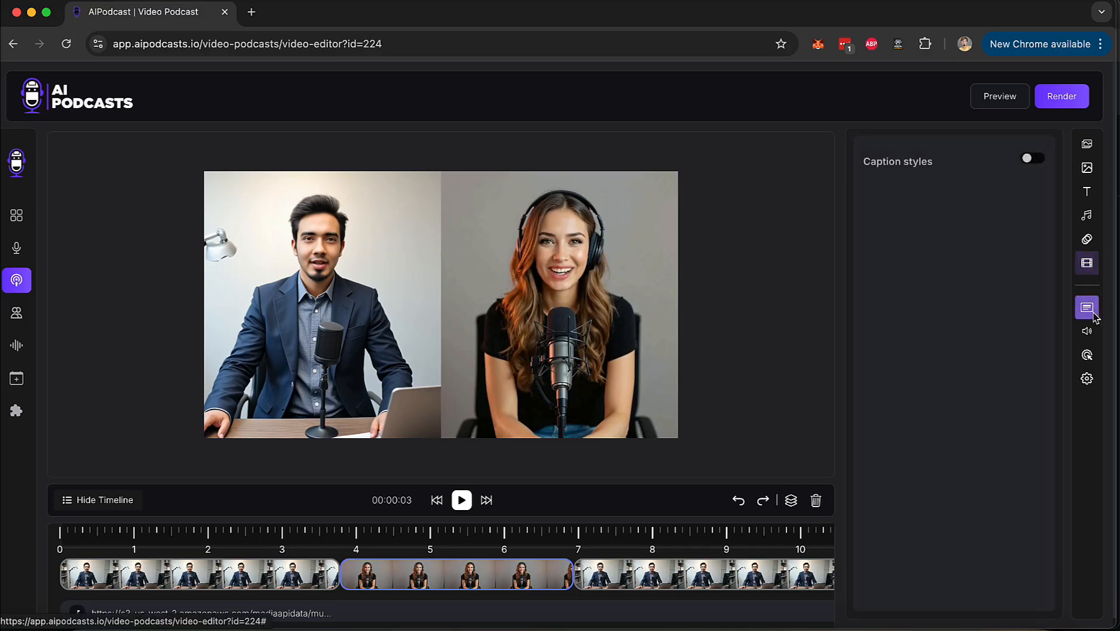
left_click(1029, 158)
left_click(926, 314)
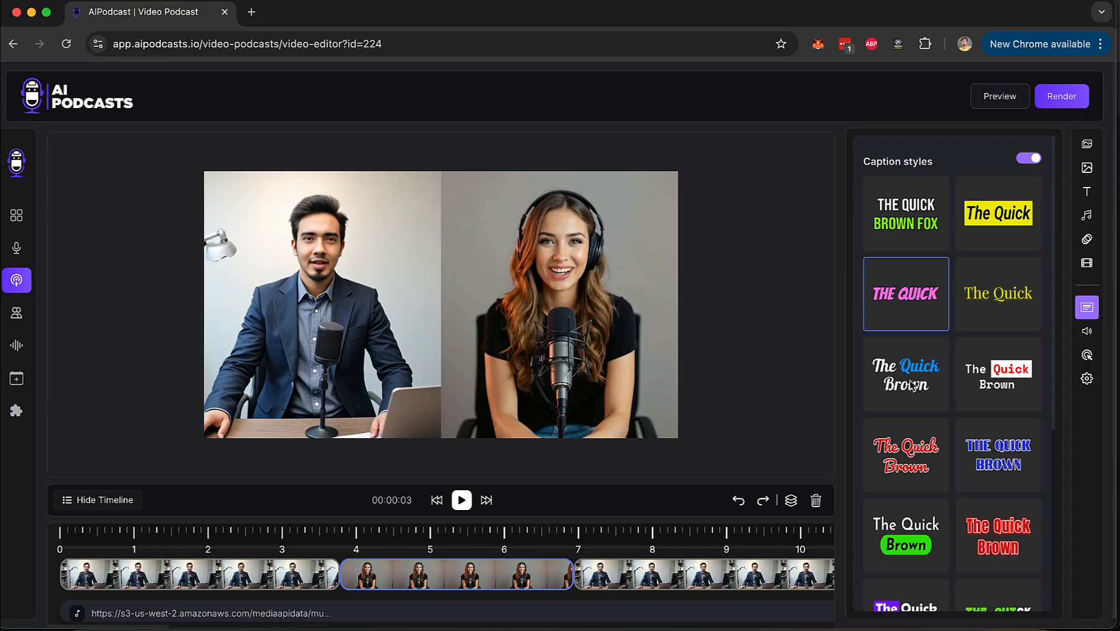
scroll(992, 452, "down", 5)
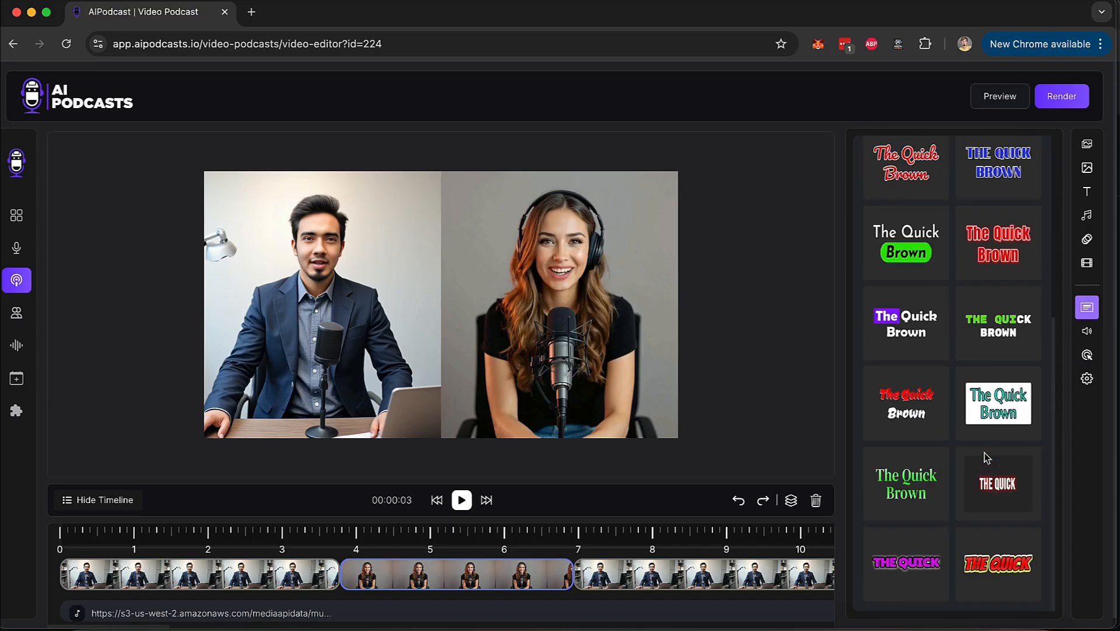
scroll(986, 457, "up", 5)
Examine the volume controls and the call-to-action options, switching the CTA on and off again.
left_click(1086, 331)
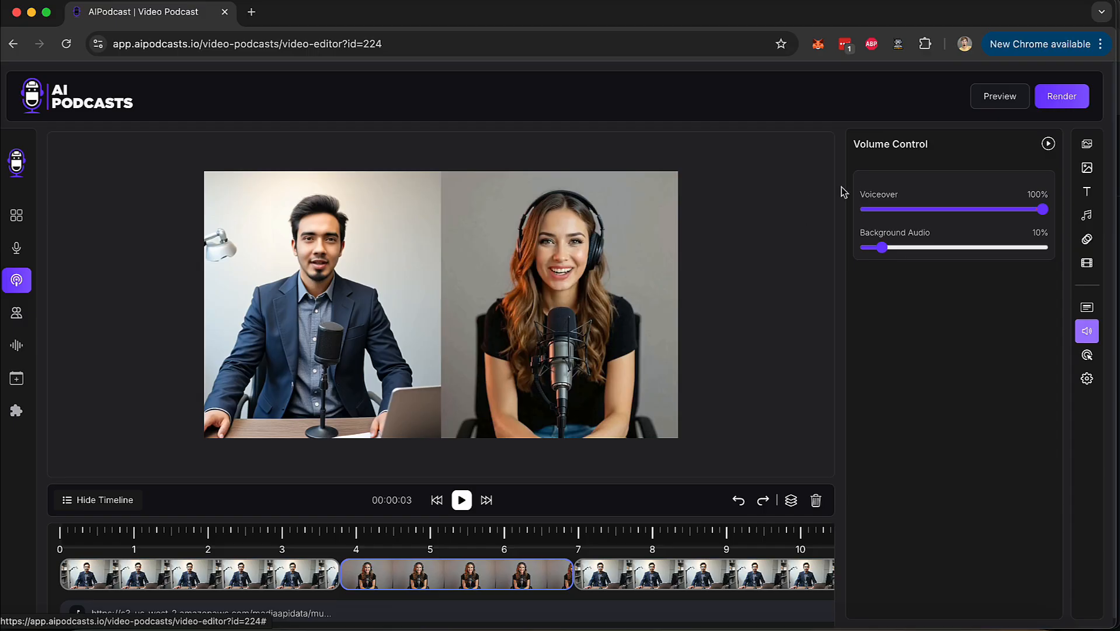
left_click(1087, 357)
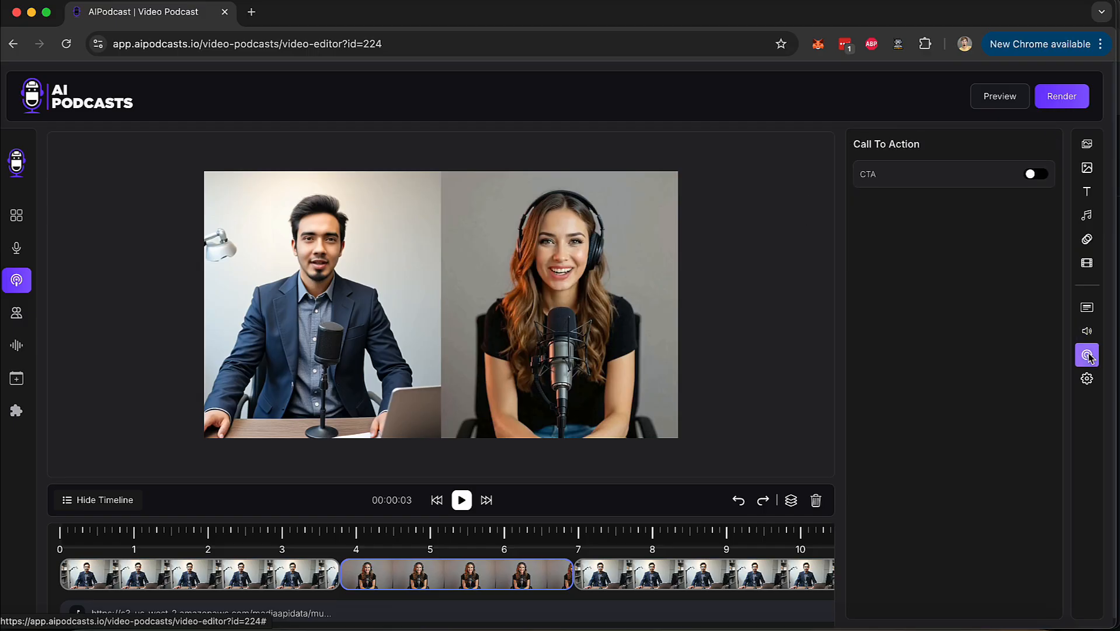
left_click(1034, 176)
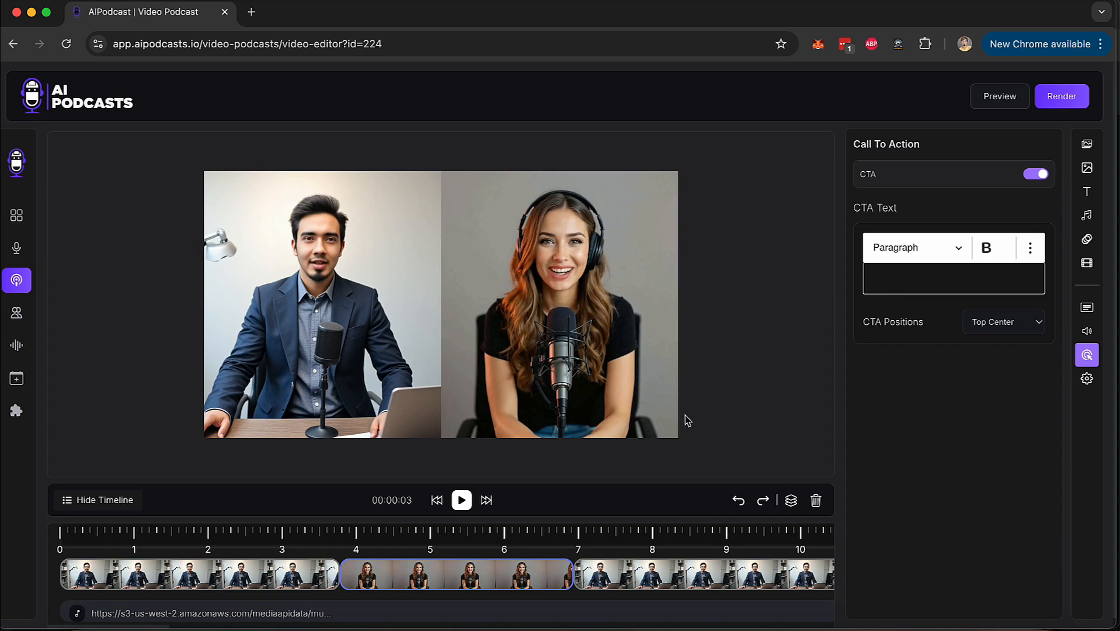
left_click(1036, 175)
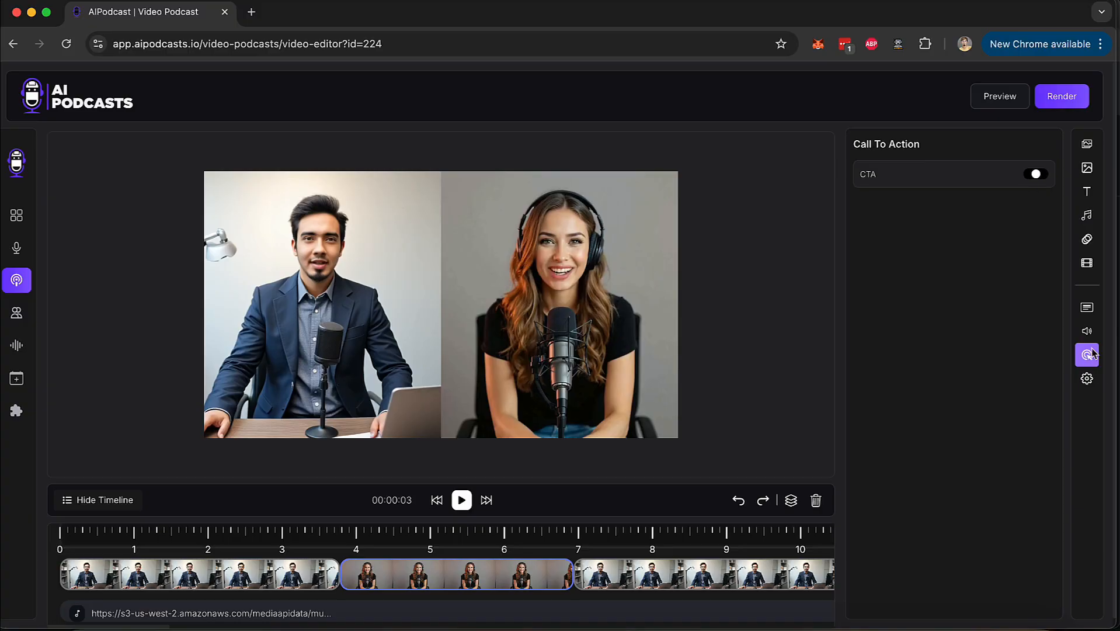
Enable the logo in the video settings to examine its upload and position options, and disable it again.
left_click(1087, 384)
left_click(1036, 182)
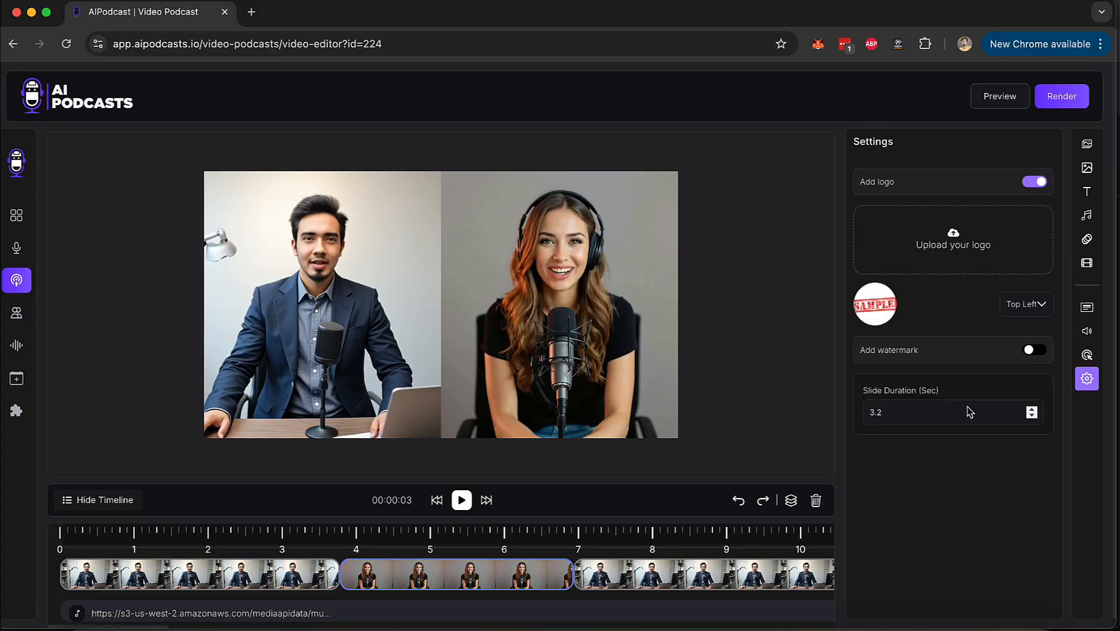
left_click(1035, 181)
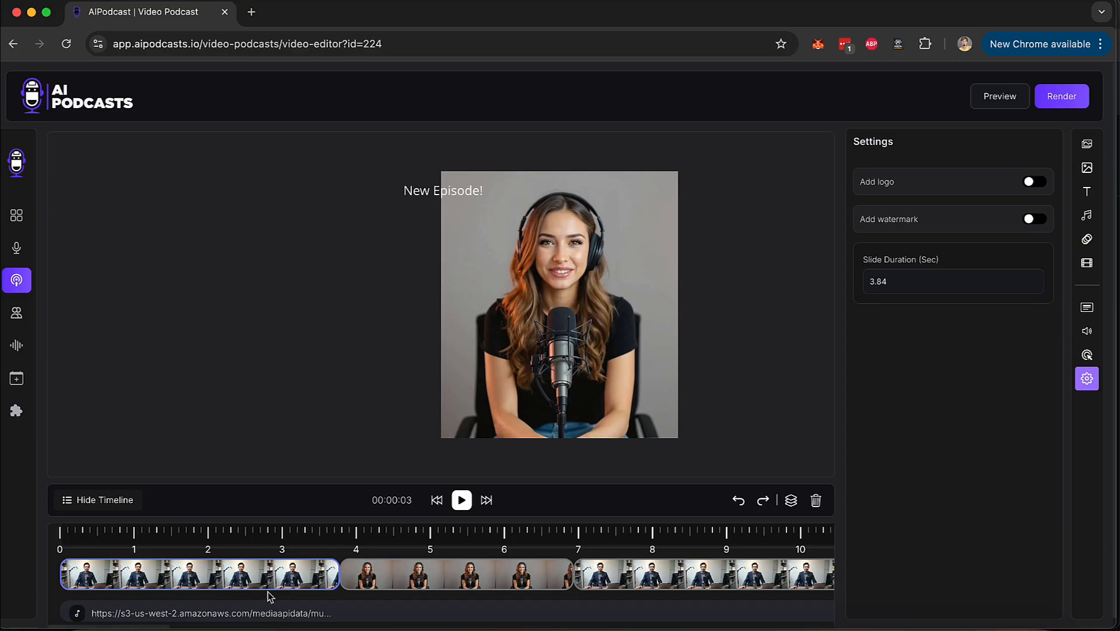
Play the first timeline clip, then select the second clip and play it to check both speakers.
left_click(462, 501)
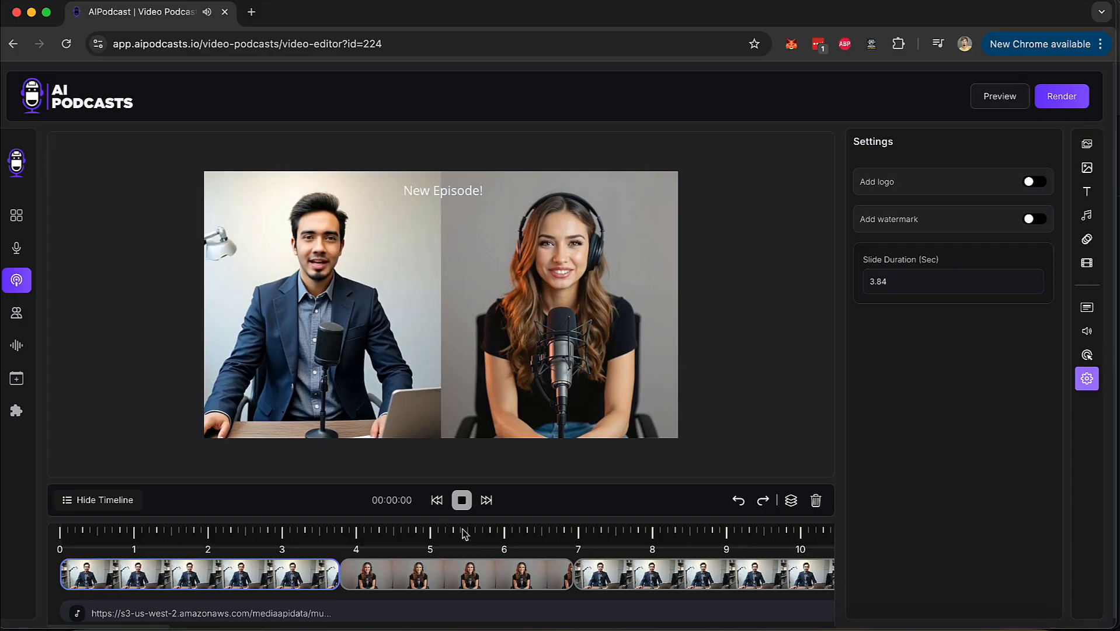
left_click(463, 504)
left_click(464, 504)
left_click(462, 571)
left_click(462, 502)
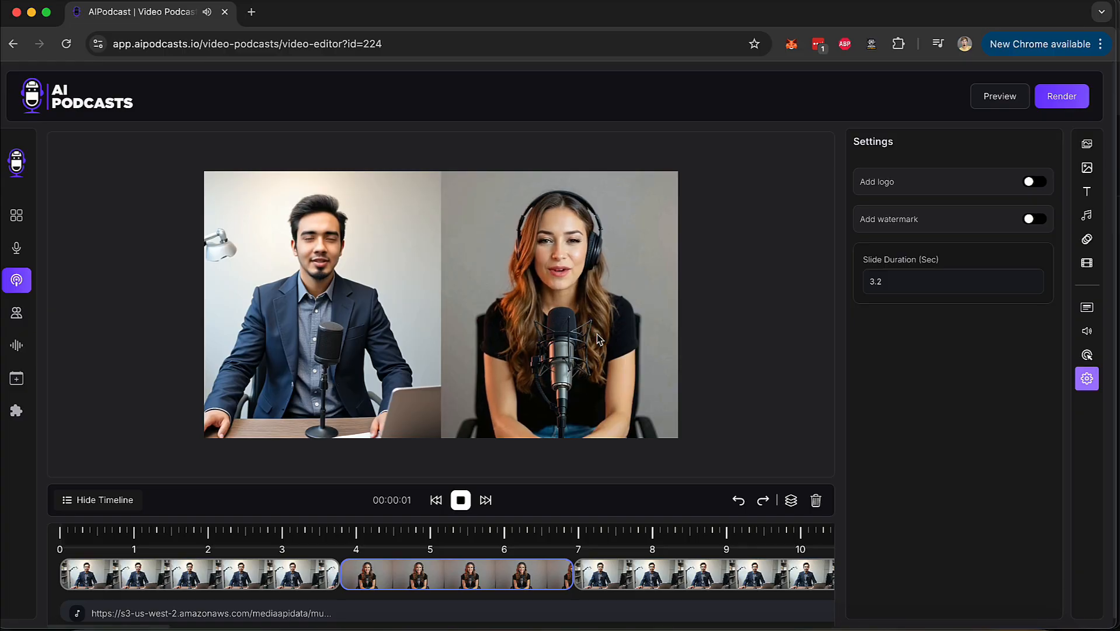
left_click(460, 500)
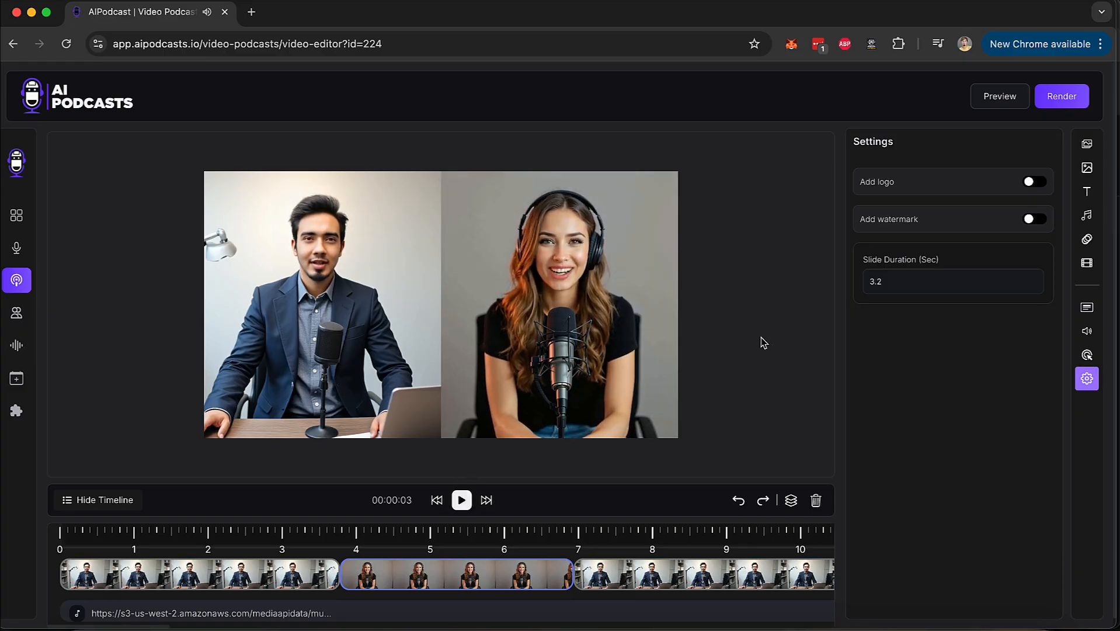
Play the opening of the podcast in the preview and start rendering the video.
left_click(996, 103)
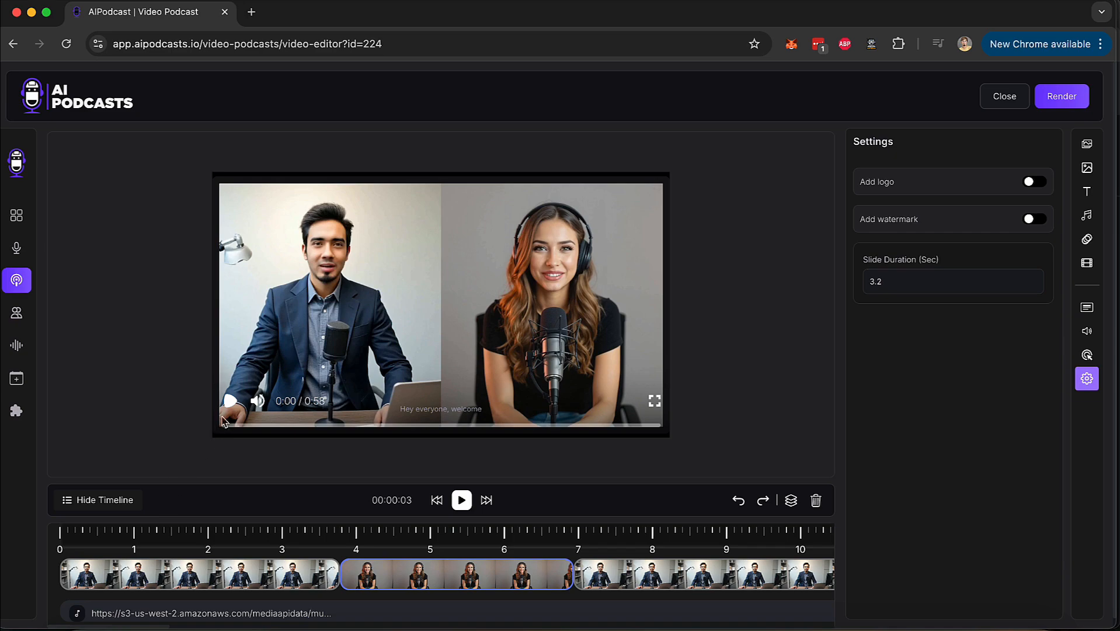
left_click(230, 402)
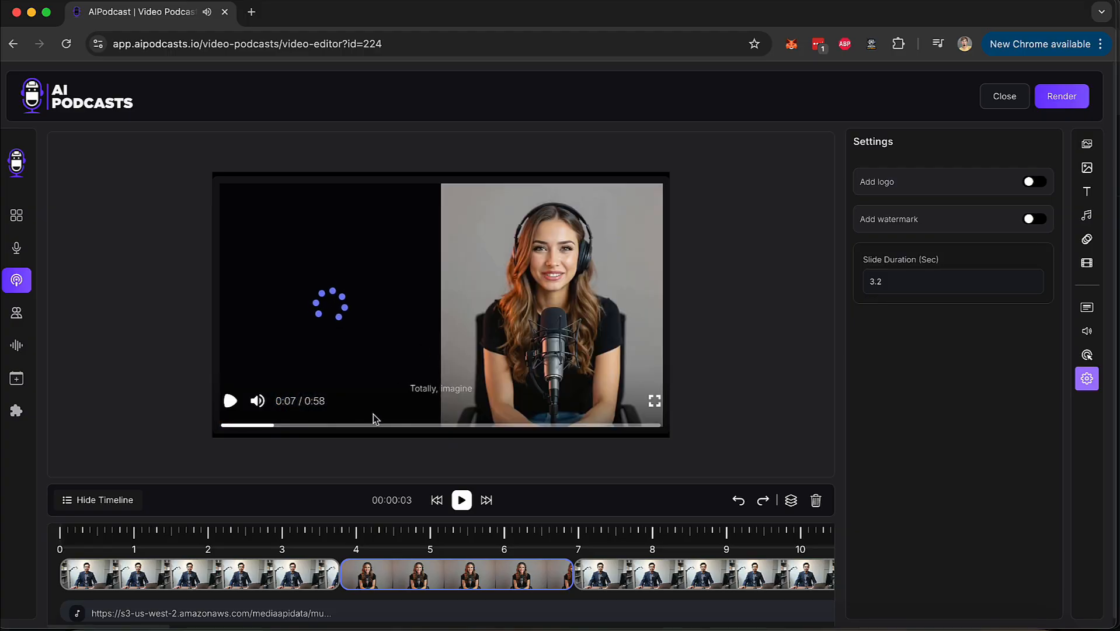
left_click(230, 401)
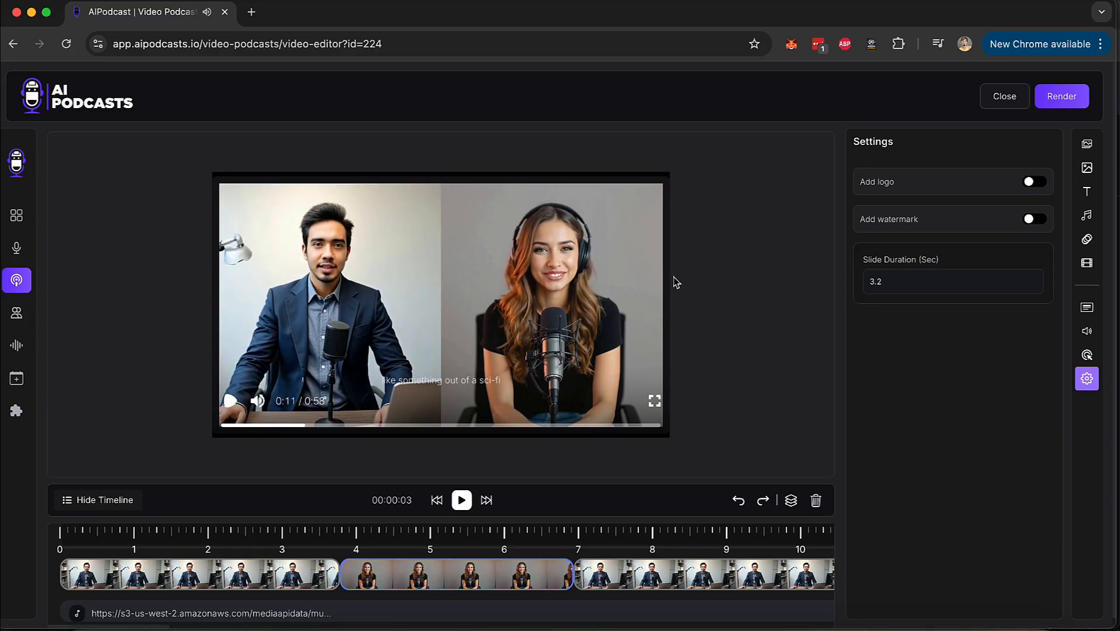
left_click(1061, 98)
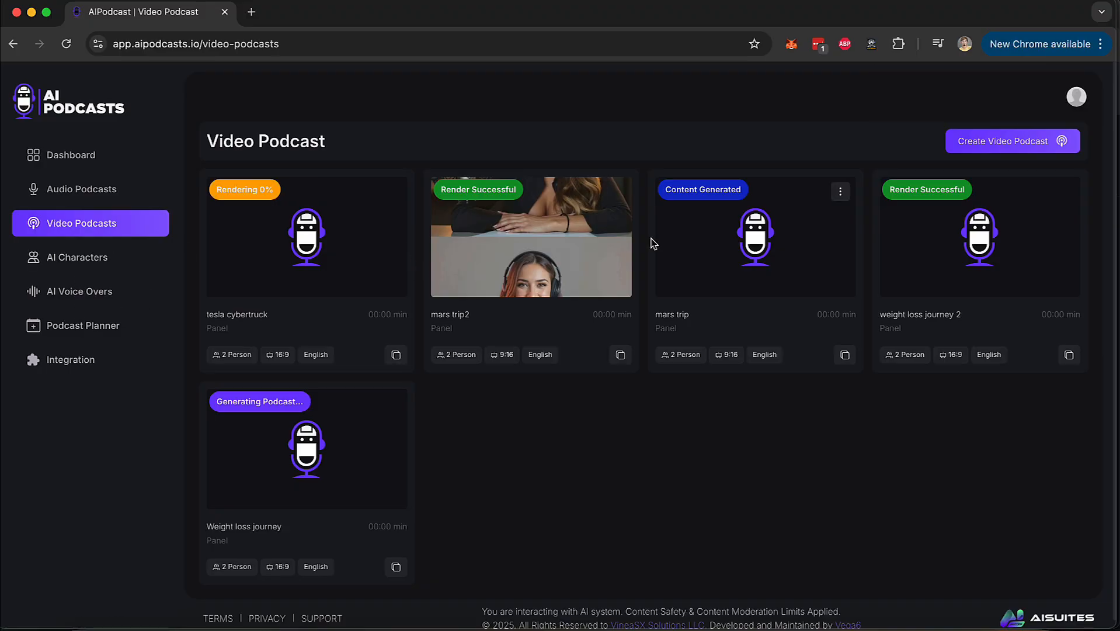
Examine the download option of the "mars trip2" podcast, the project cards and the Podcast Planner calendar.
left_click(616, 194)
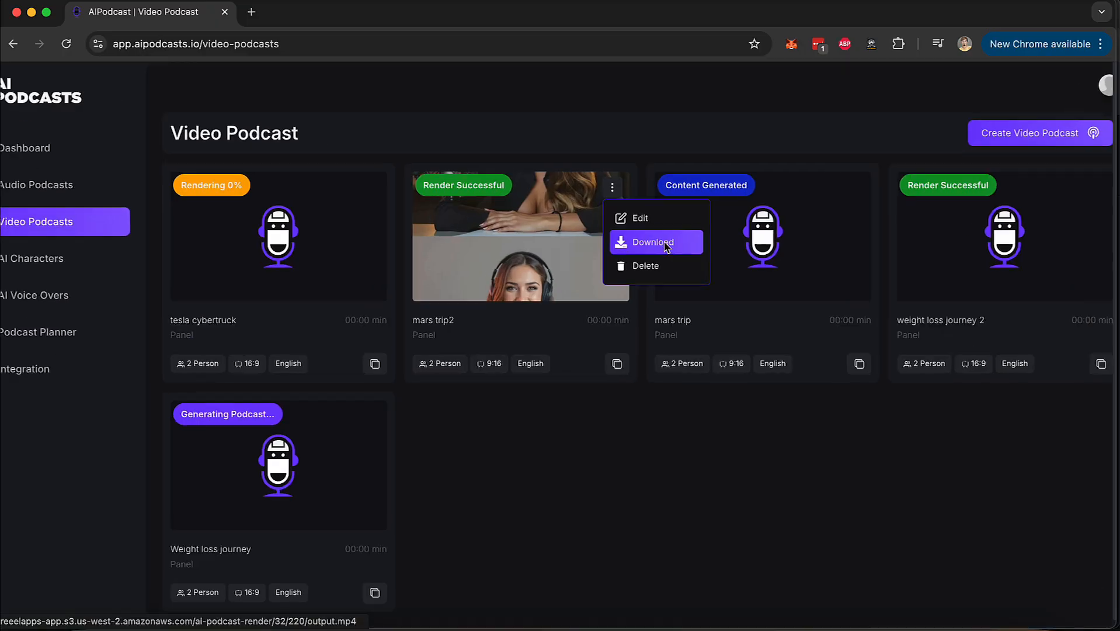
scroll(666, 246, "up", 2)
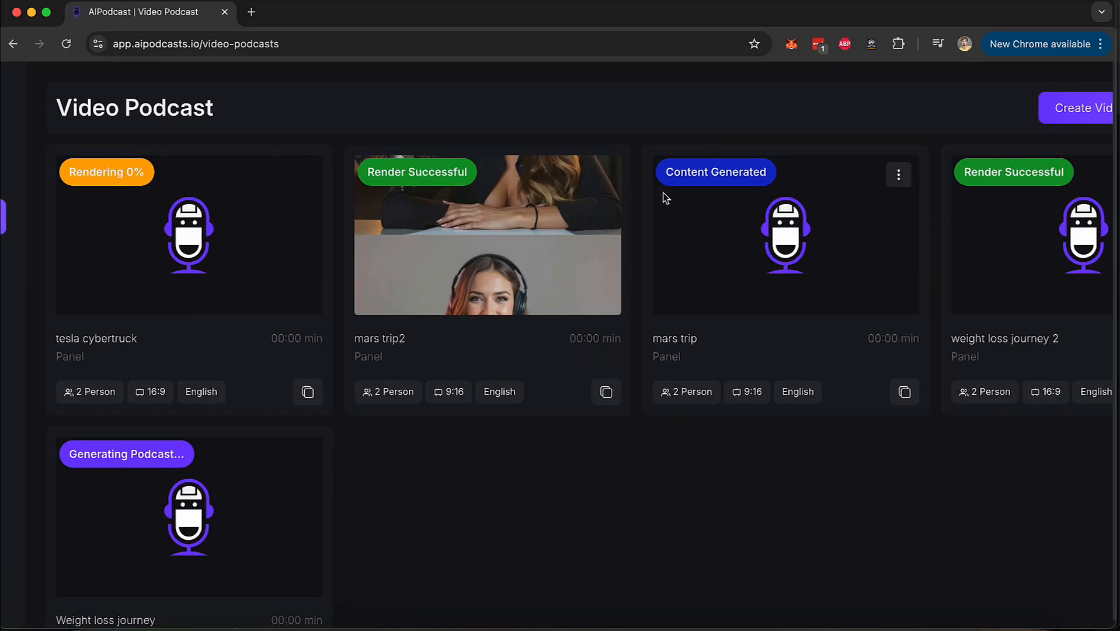
scroll(634, 230, "down", 3)
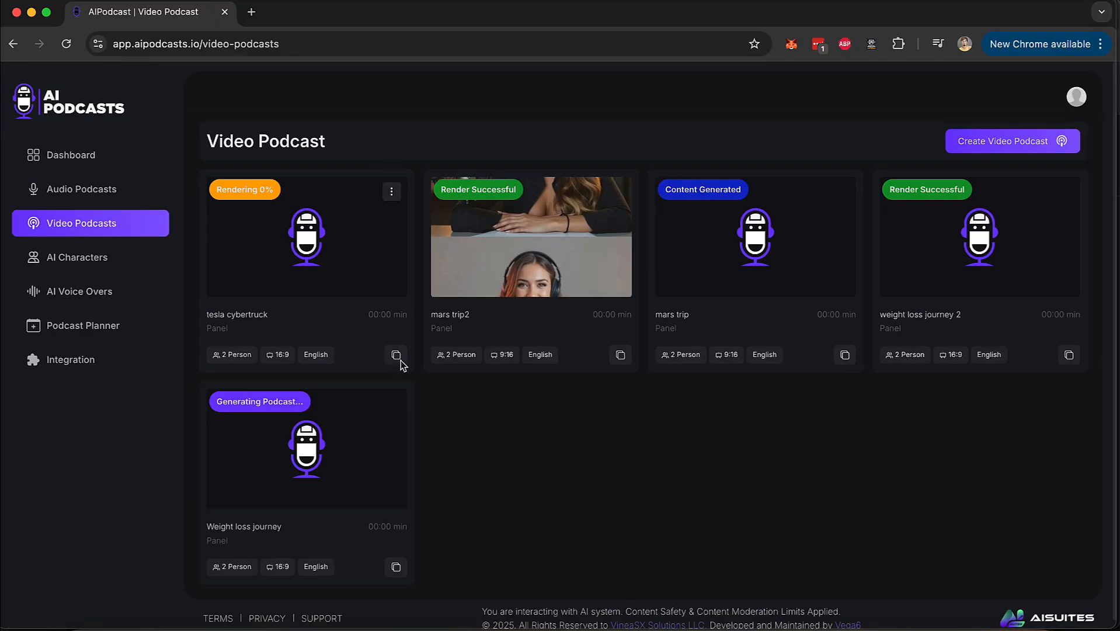
scroll(401, 363, "up", 3)
scroll(386, 339, "down", 3)
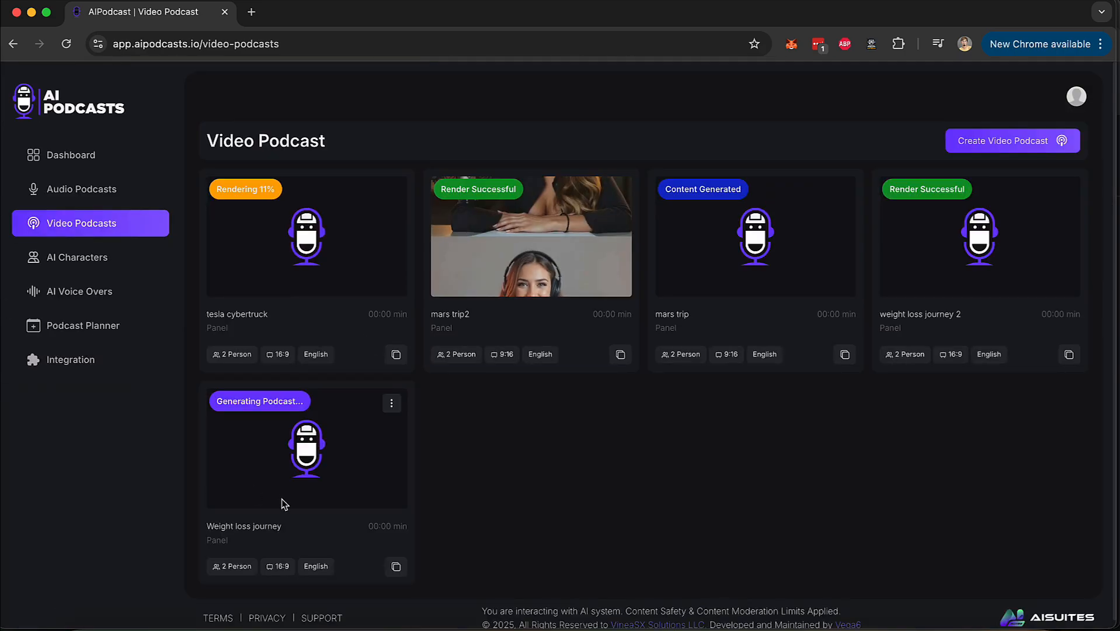
left_click(118, 336)
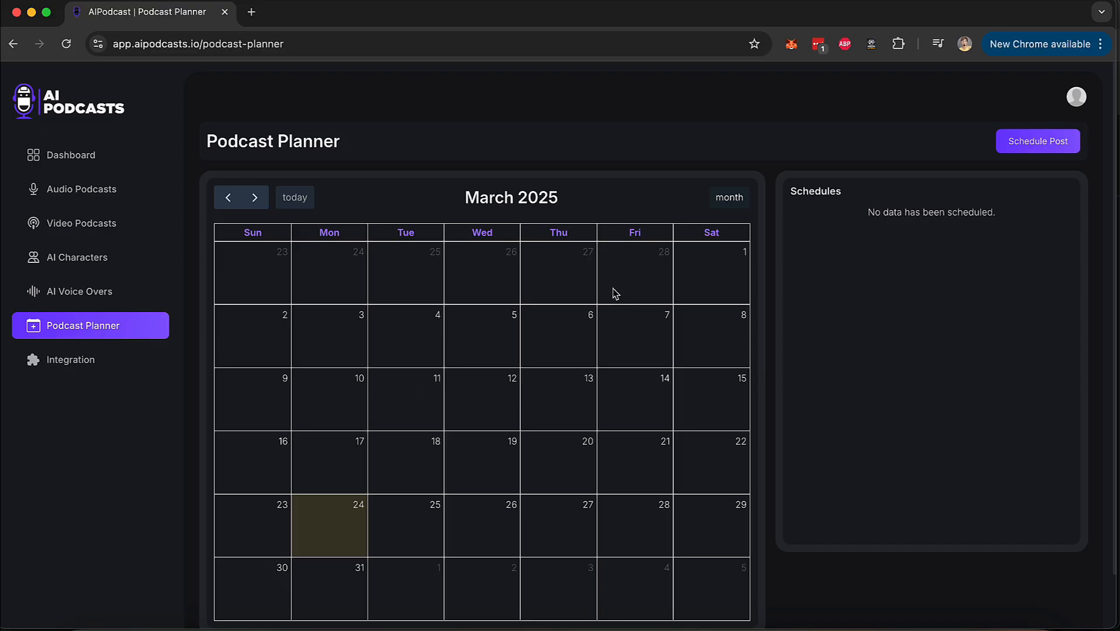
Return to the video podcasts and download the rendered "tesla cybertruck" video.
left_click(99, 230)
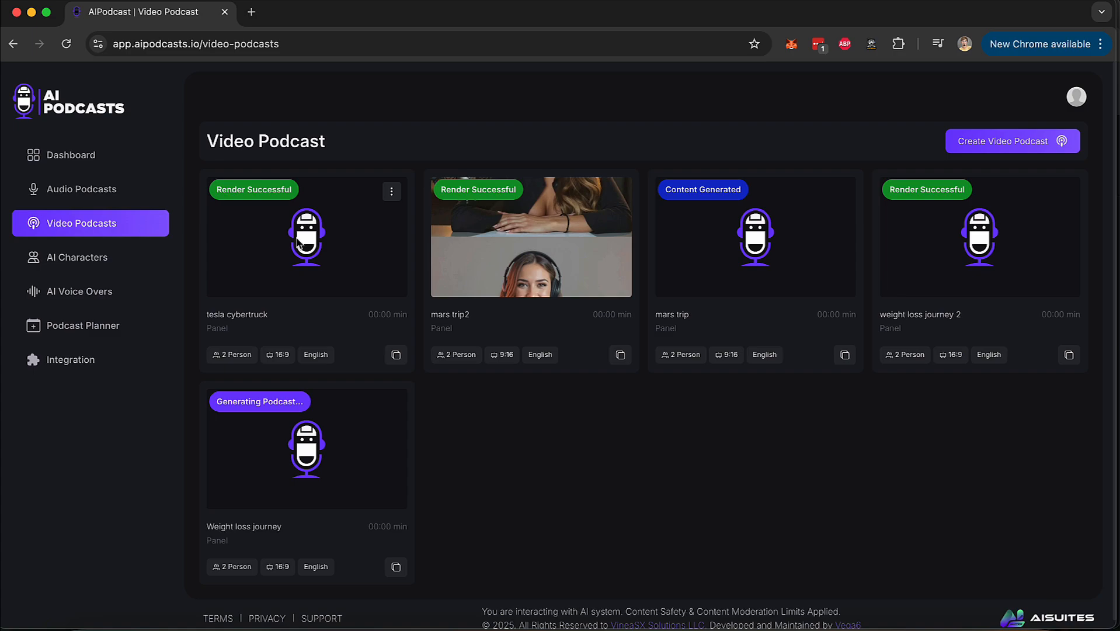
left_click(393, 192)
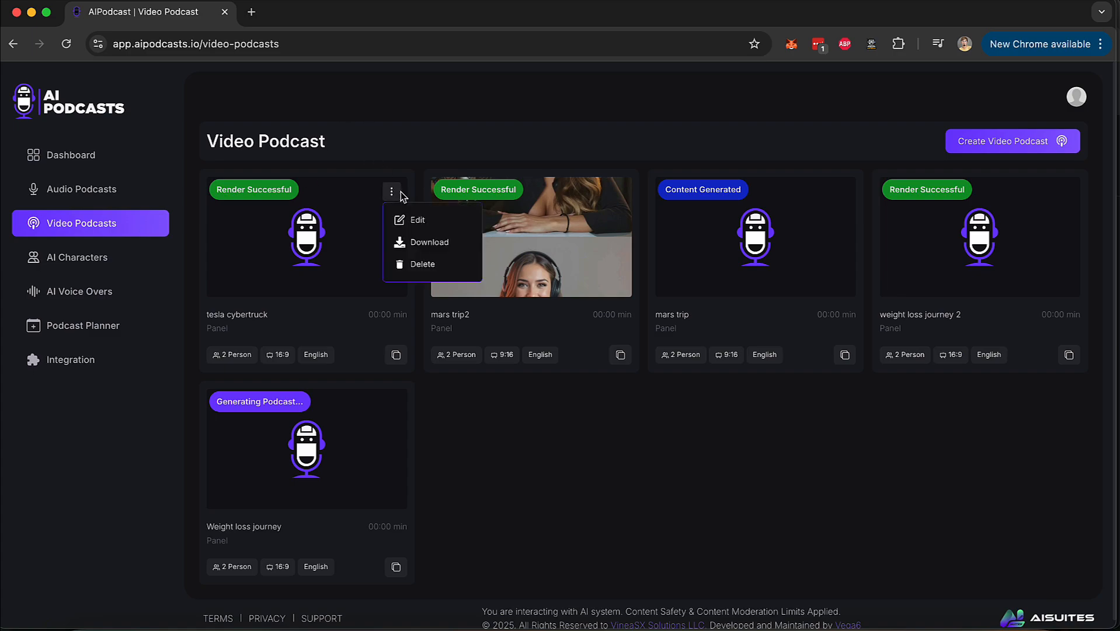
left_click(425, 242)
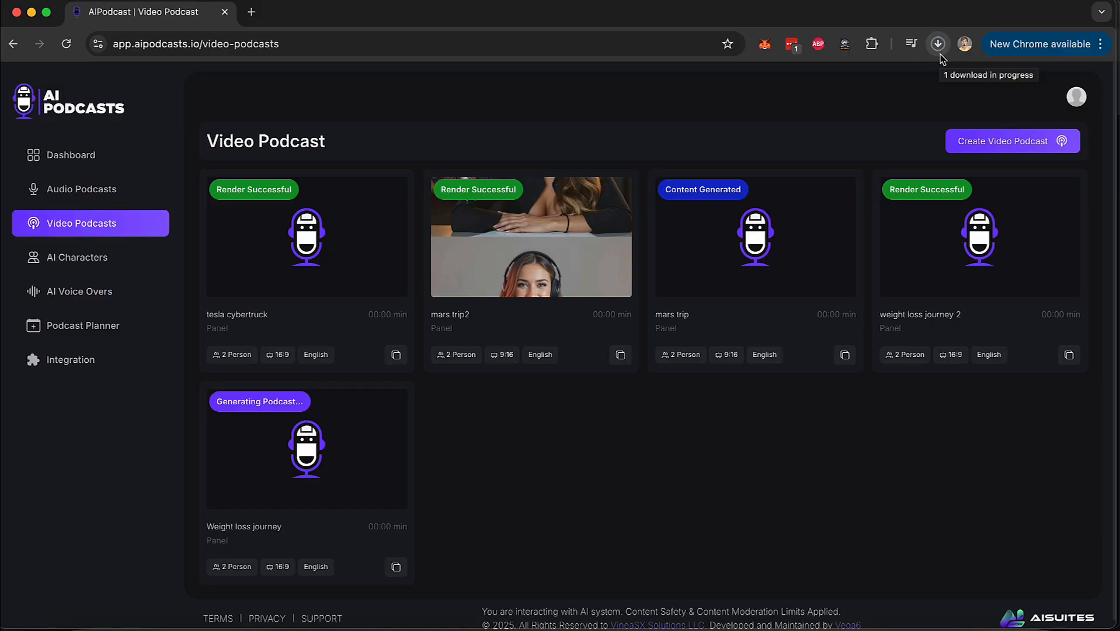
Open the downloaded output.mp4 in the video player, watch it and move playback to about 00:15.
left_click(939, 51)
left_click(937, 52)
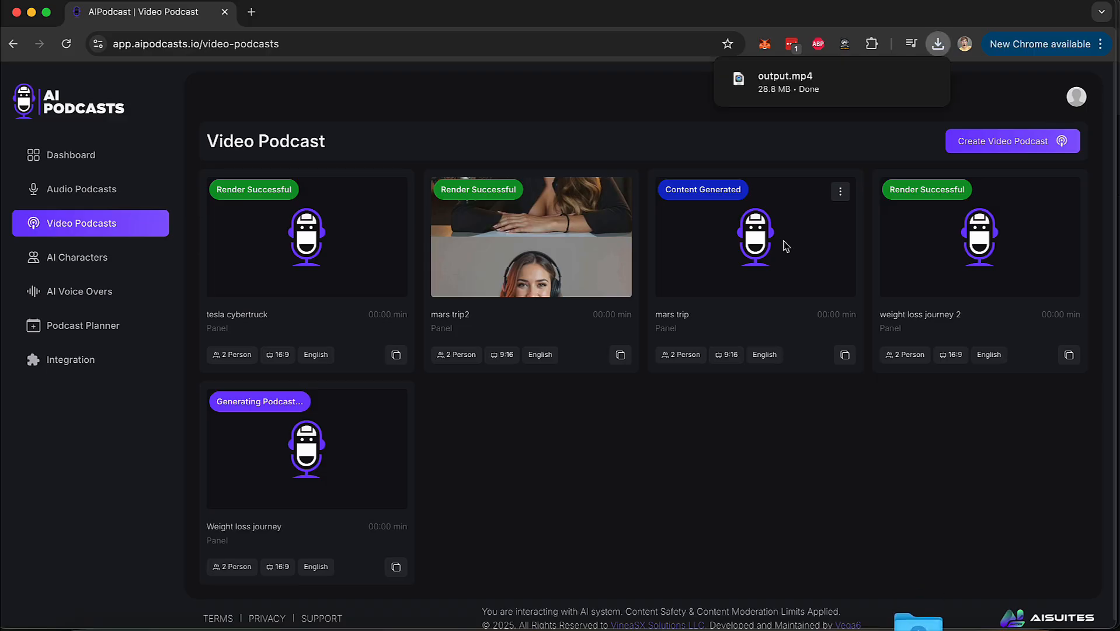
left_click(785, 82)
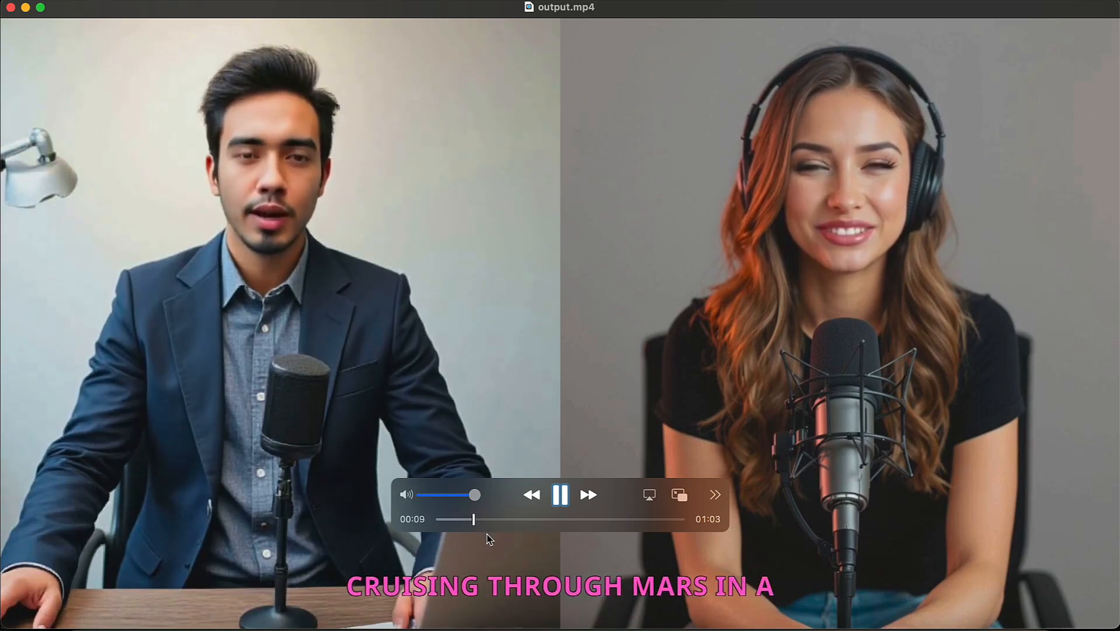
left_click(475, 520)
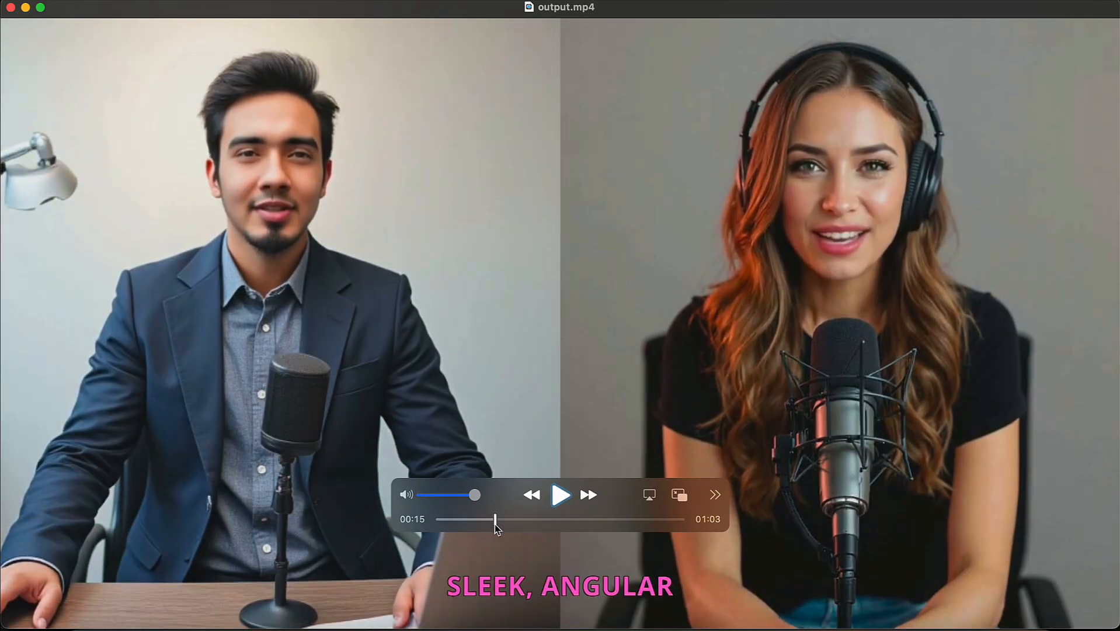